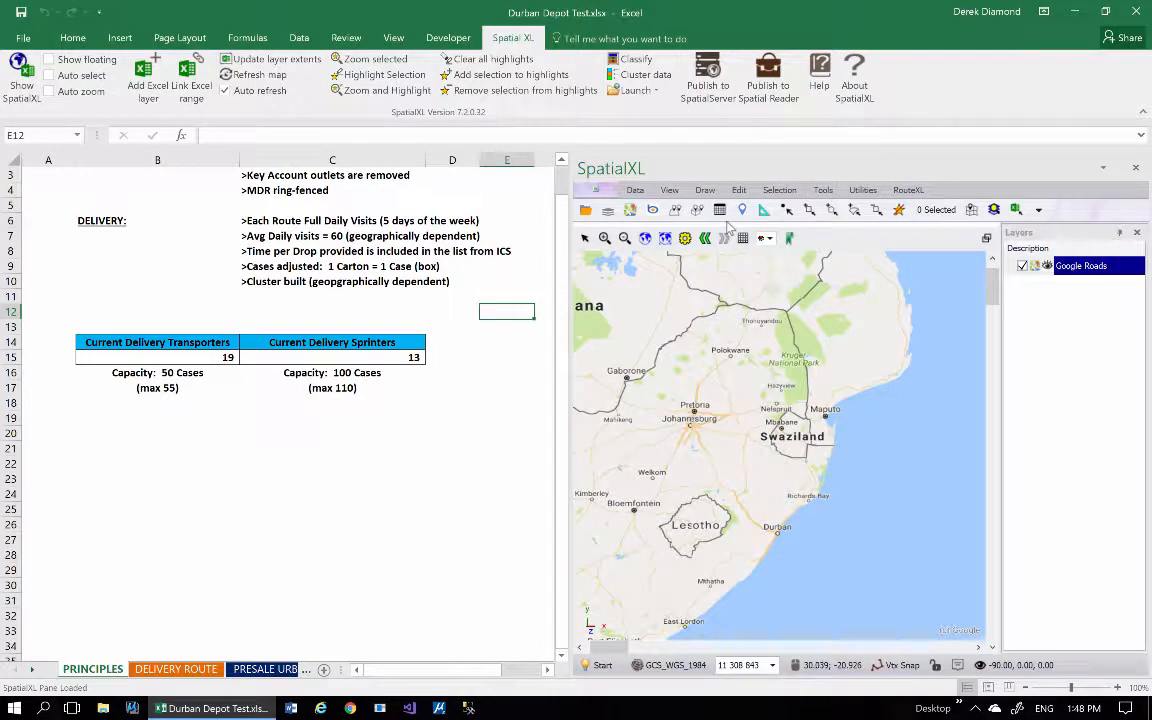
Open the RouteXL tool from SpatialXL and reposition its window over the worksheet.
{"action": "left_click", "coordinate": [908, 190]}
{"action": "left_click", "coordinate": [600, 207]}
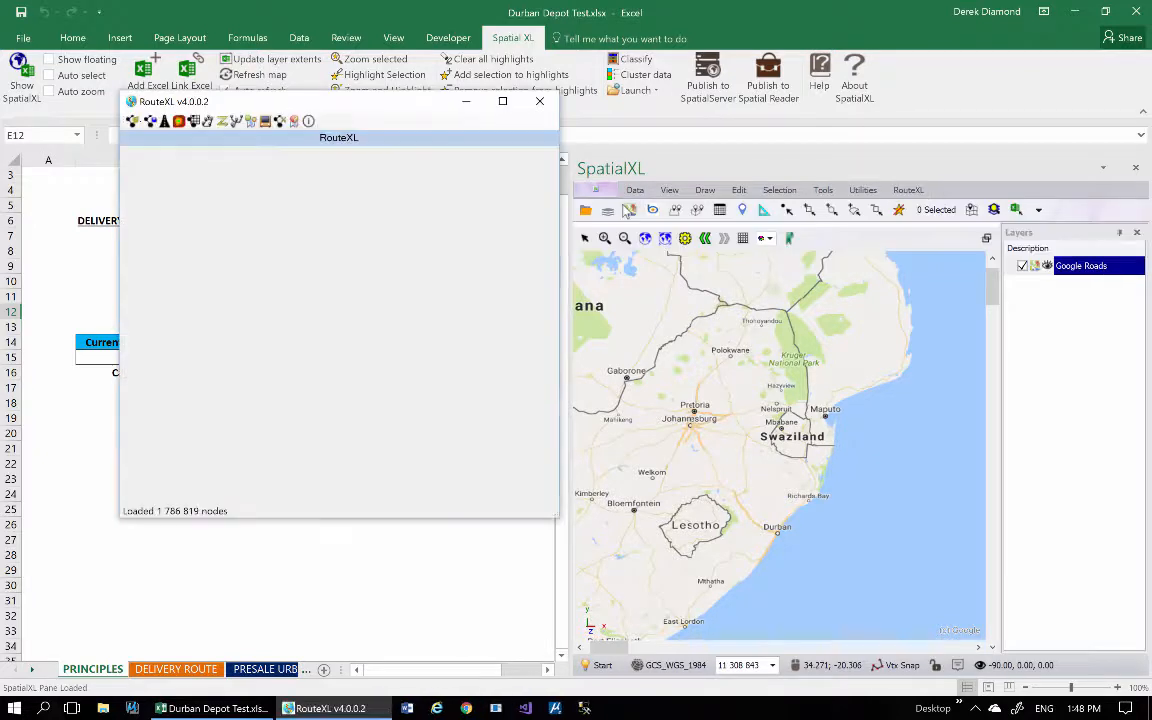
{"action": "left_click_drag", "start_coordinate": [258, 108], "coordinate": [225, 122]}
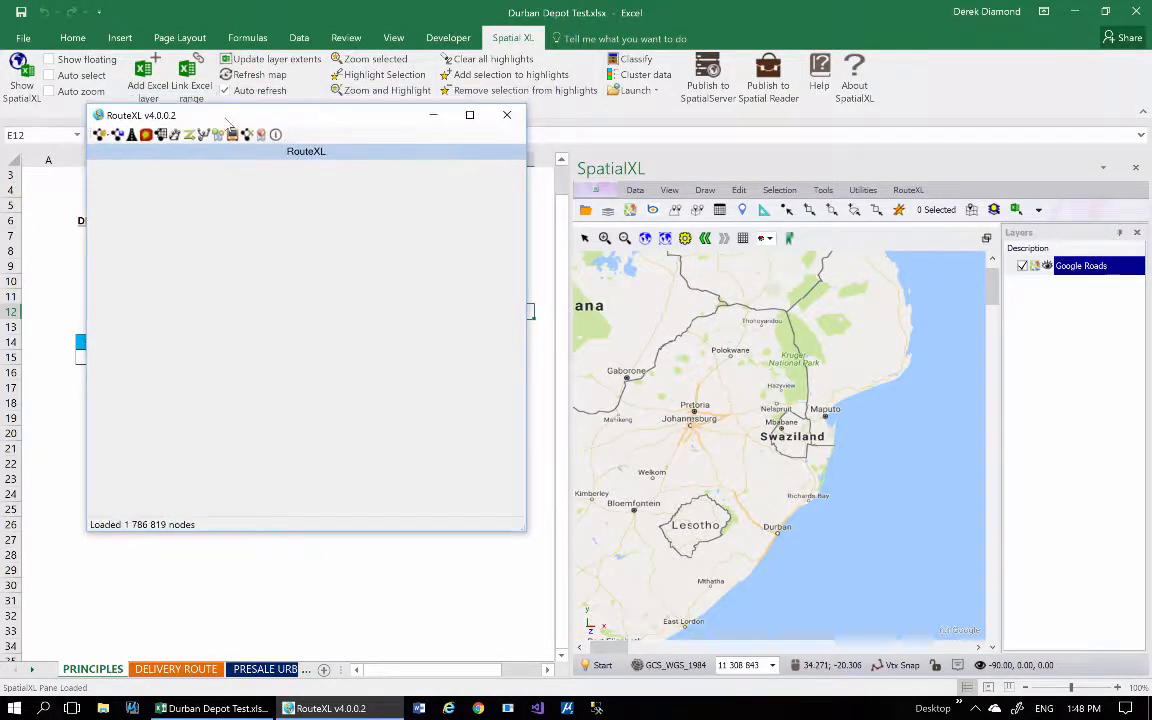
{"action": "left_click_drag", "start_coordinate": [368, 121], "coordinate": [472, 149]}
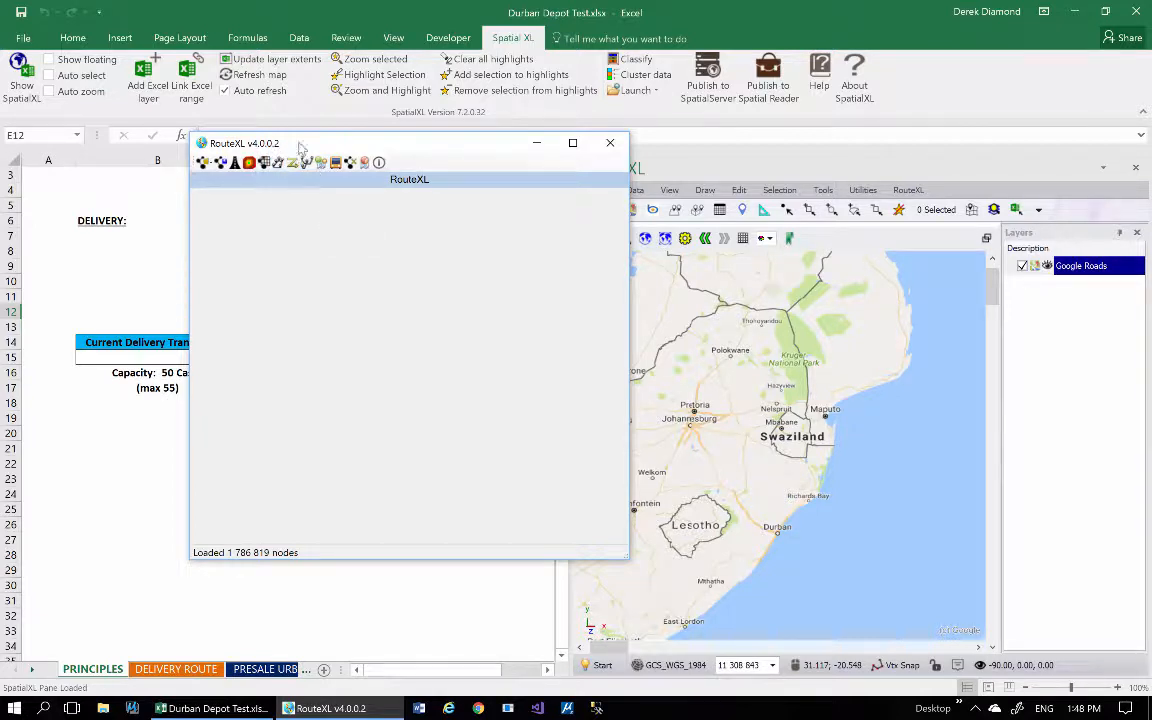
{"action": "left_click_drag", "start_coordinate": [315, 147], "coordinate": [245, 147]}
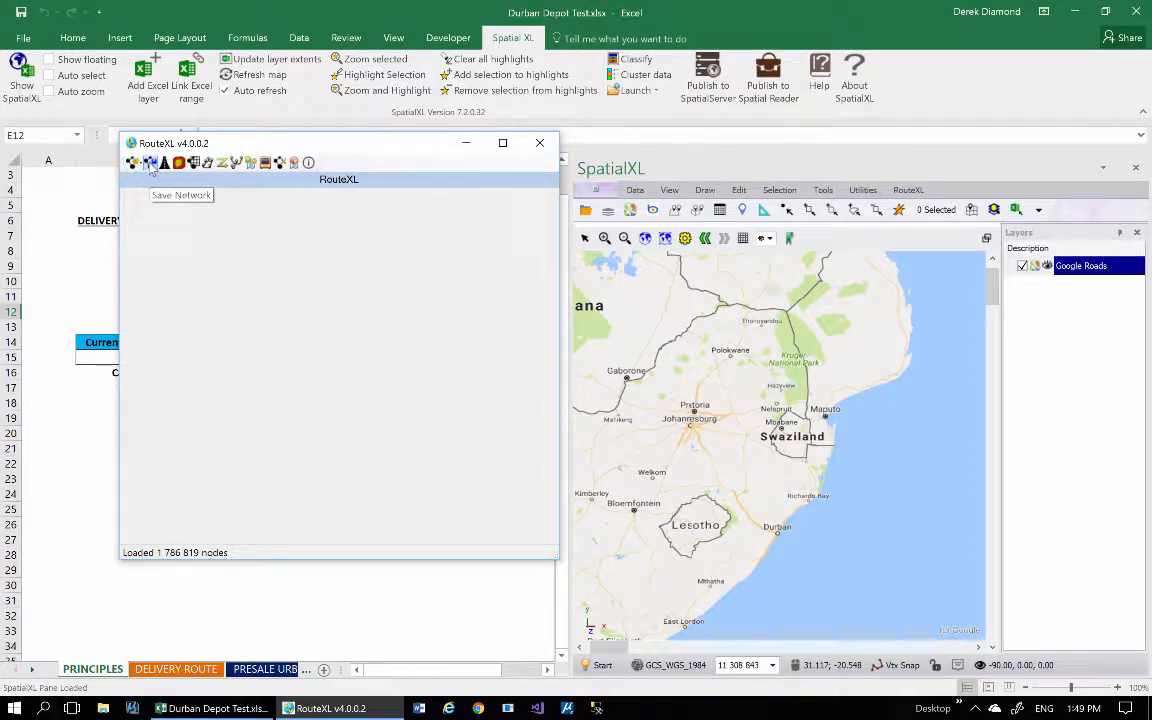
Open Quantitive vehicle routing in RouteXL, then widen the window and move it clear of the worksheet's first columns.
{"action": "left_click", "coordinate": [222, 165]}
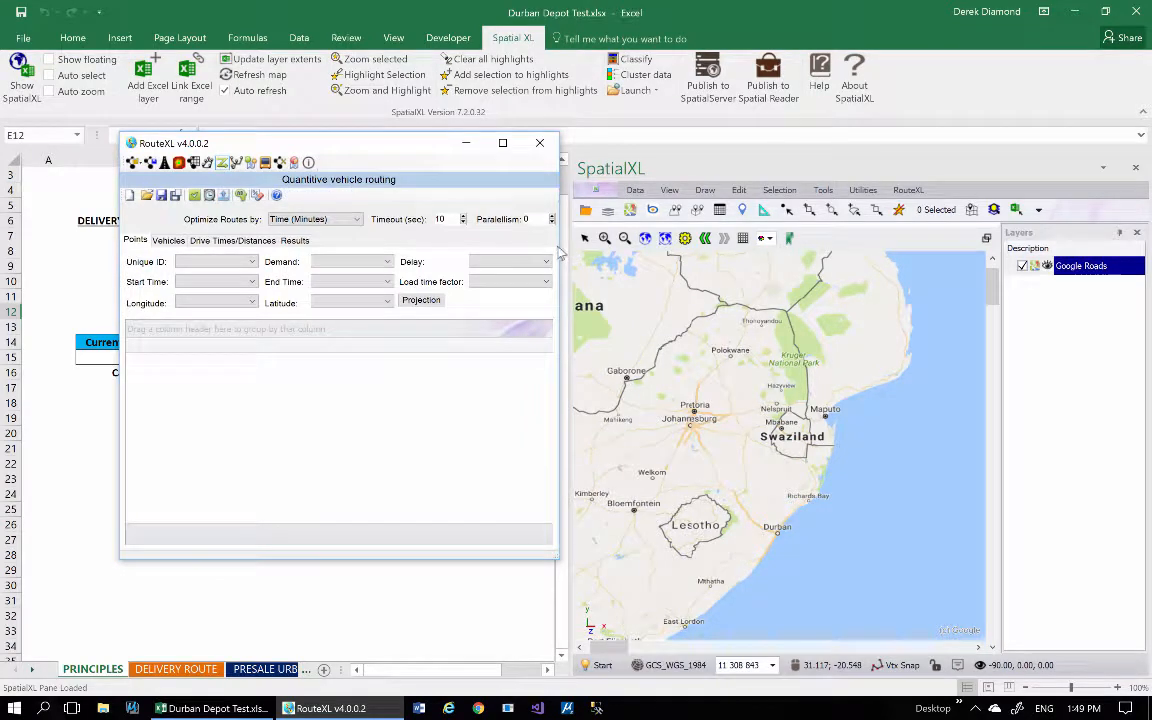
{"action": "left_click_drag", "start_coordinate": [558, 244], "coordinate": [786, 244]}
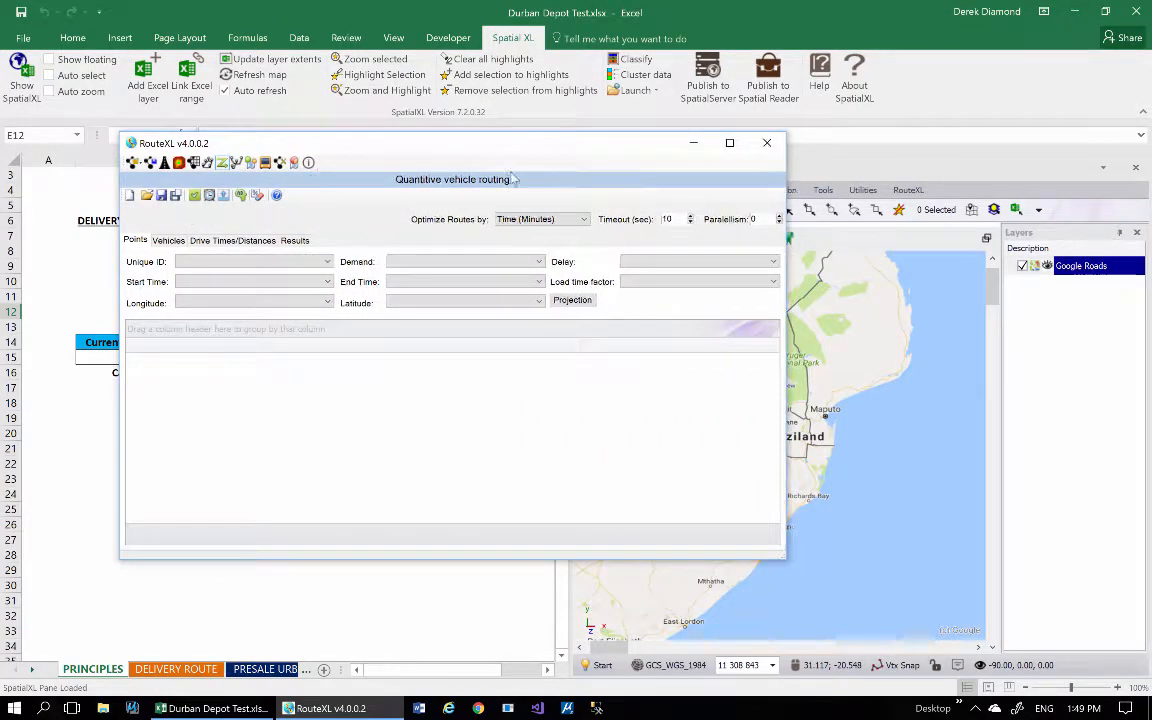
{"action": "left_click_drag", "start_coordinate": [463, 152], "coordinate": [757, 154]}
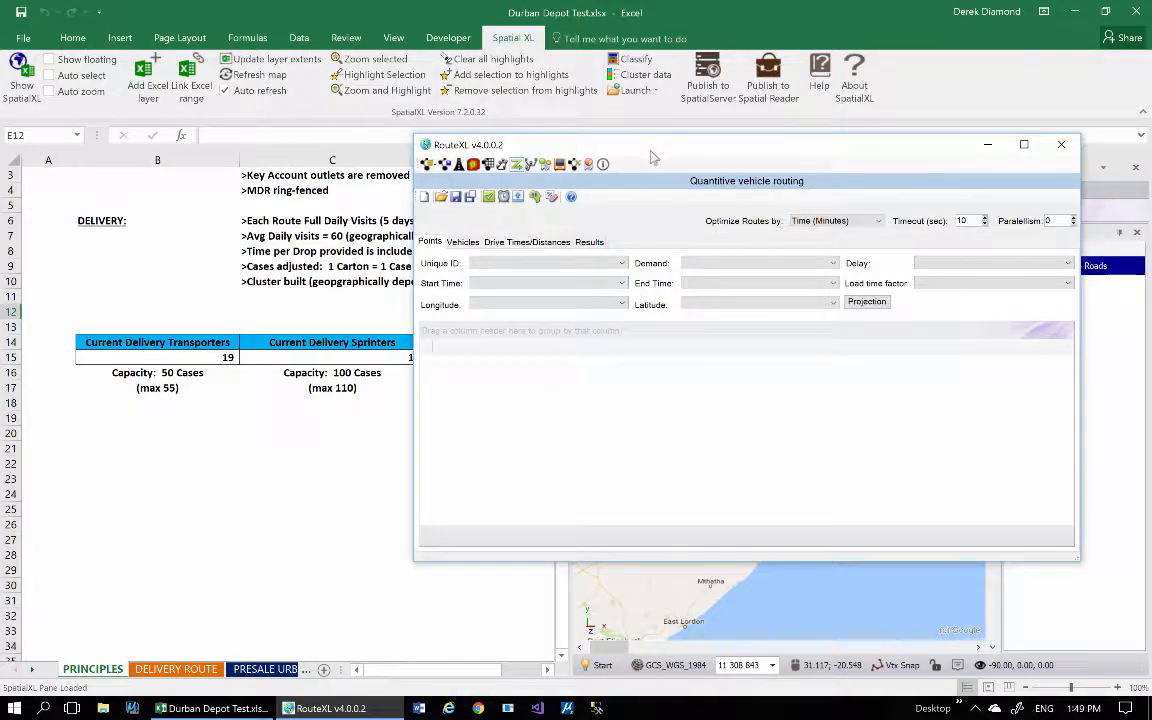
{"action": "left_click_drag", "start_coordinate": [652, 157], "coordinate": [677, 39]}
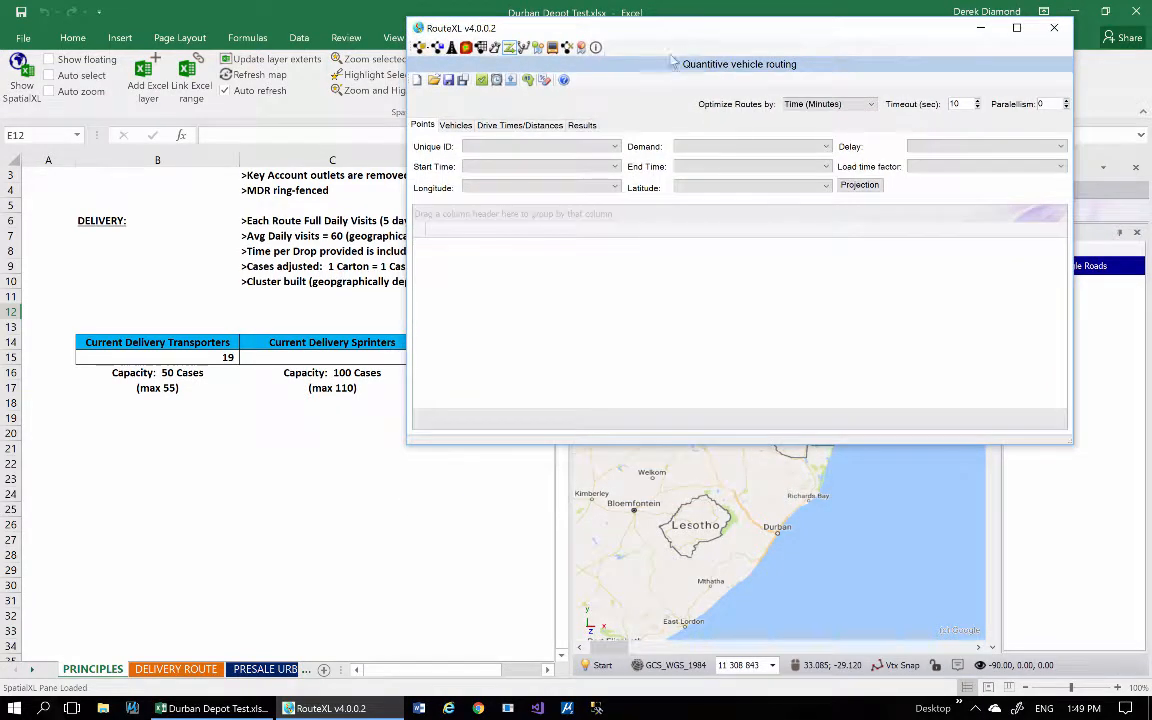
Copy rows 1 to 81 of the DELIVERY ROUTE sheet, including the header row.
{"action": "left_click", "coordinate": [176, 669]}
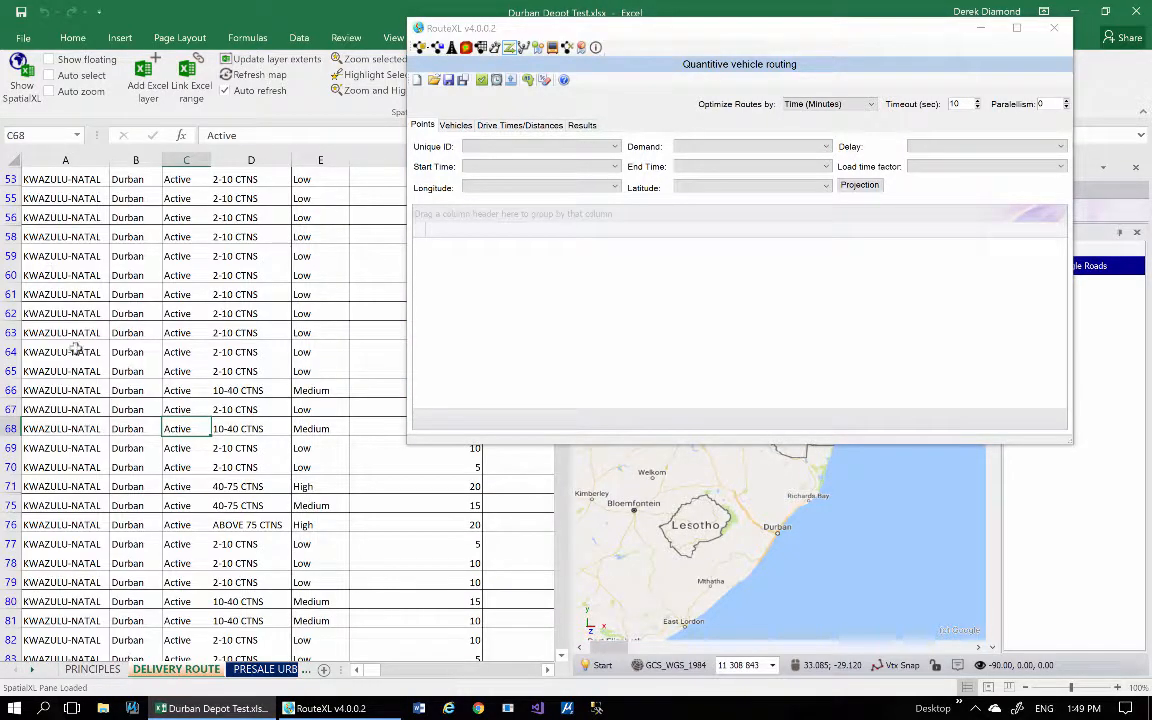
{"action": "scroll", "coordinate": [76, 360], "scroll_direction": "up", "scroll_amount": 14}
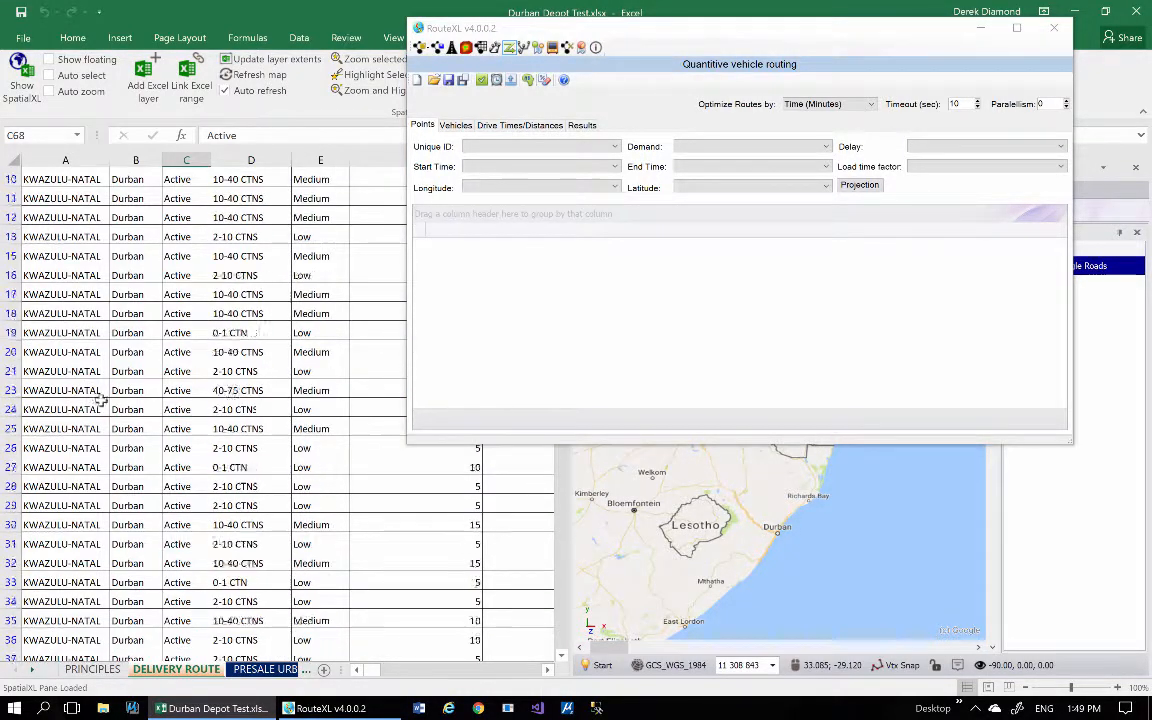
{"action": "scroll", "coordinate": [100, 400], "scroll_direction": "up", "scroll_amount": 3}
{"action": "left_click_drag", "start_coordinate": [10, 179], "coordinate": [12, 524]}
{"action": "right_click", "coordinate": [84, 402]}
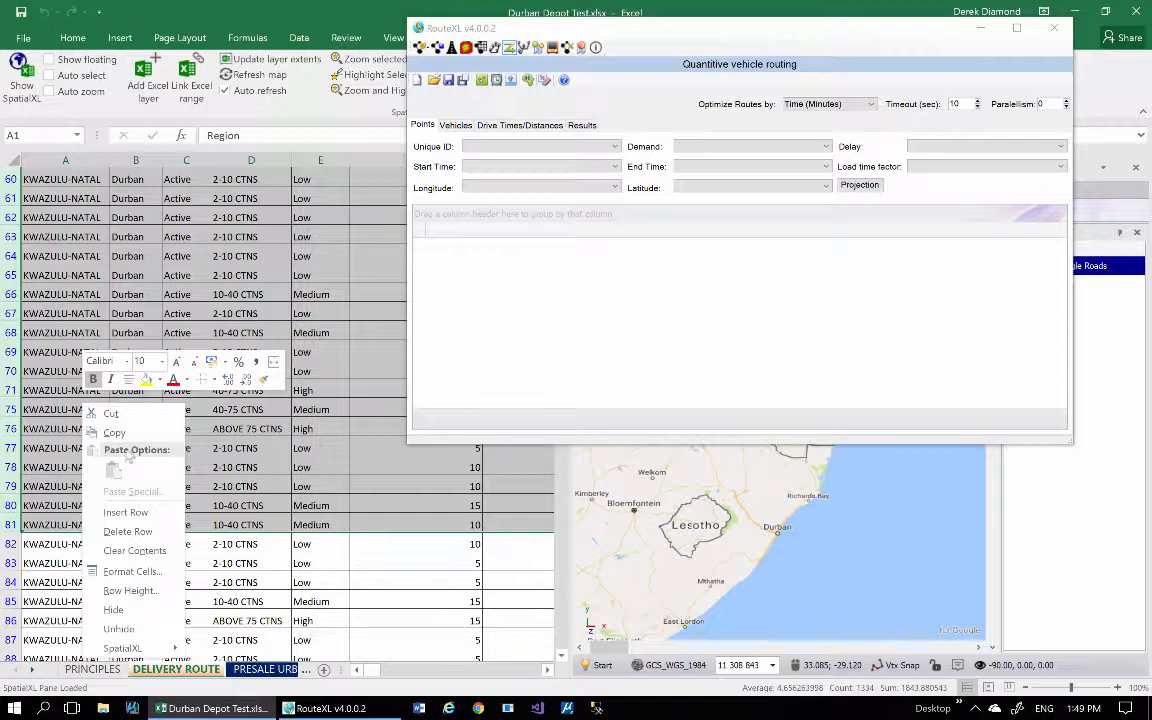
{"action": "left_click", "coordinate": [114, 432]}
Paste the copied delivery rows into the RouteXL Points grid, replacing its current data.
{"action": "scroll", "coordinate": [200, 410], "scroll_direction": "up", "scroll_amount": 20}
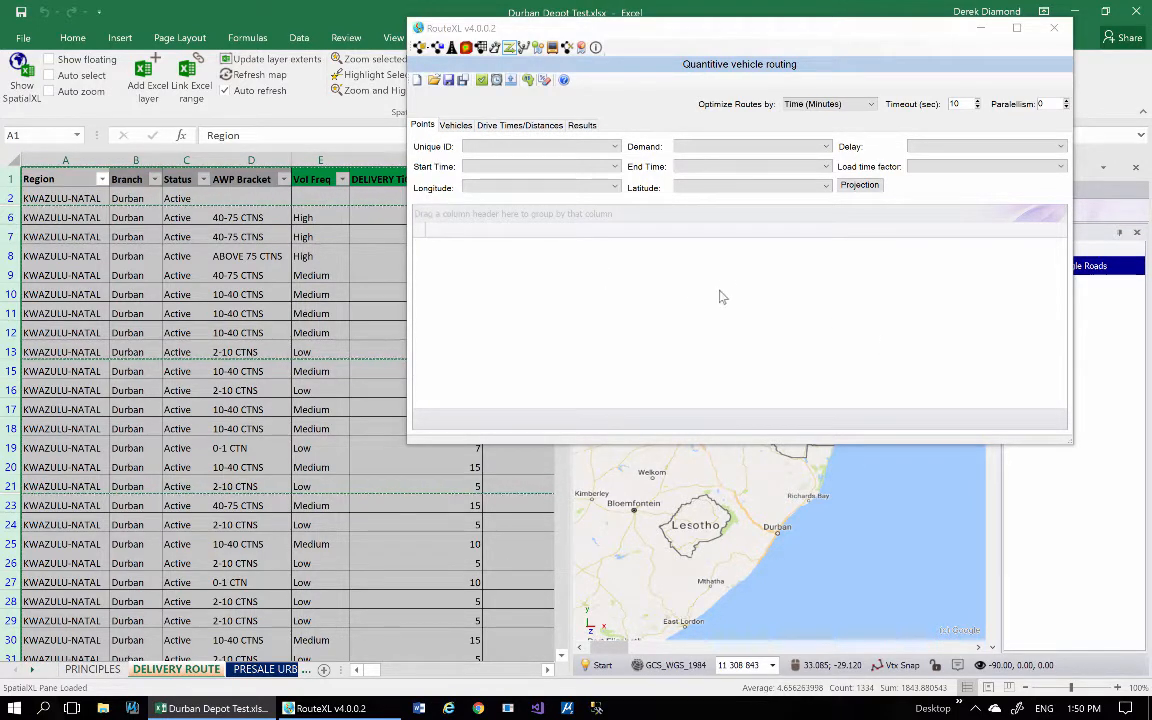
{"action": "right_click", "coordinate": [630, 283]}
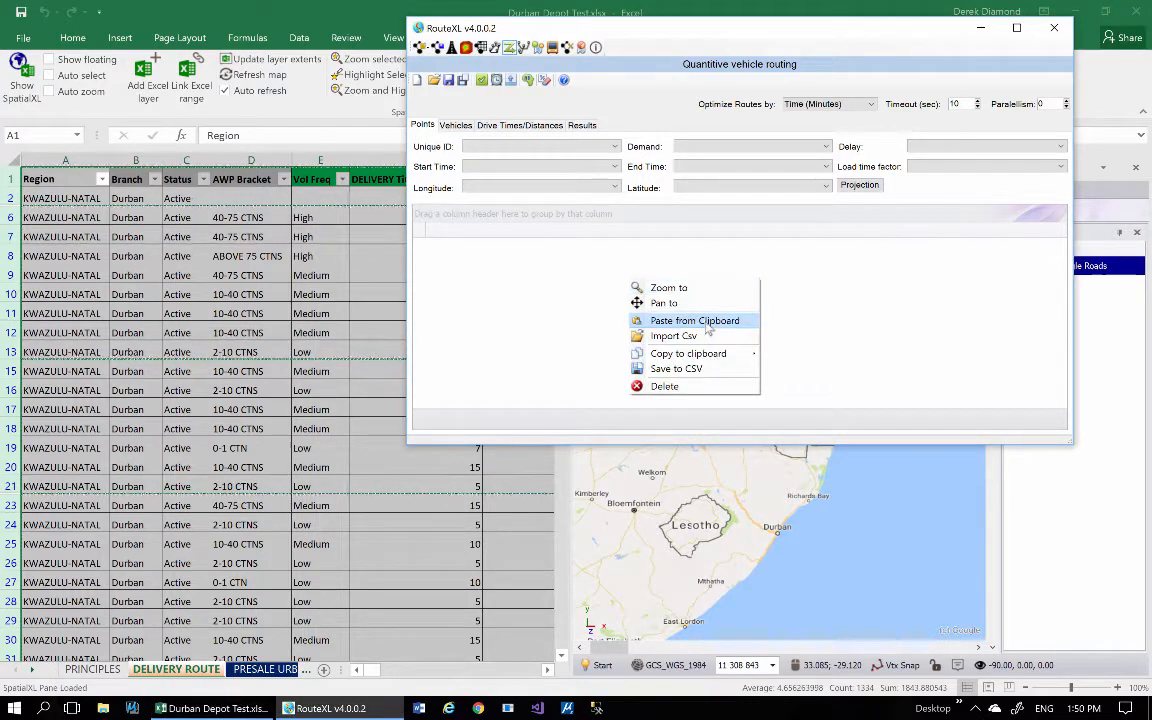
{"action": "left_click", "coordinate": [665, 320]}
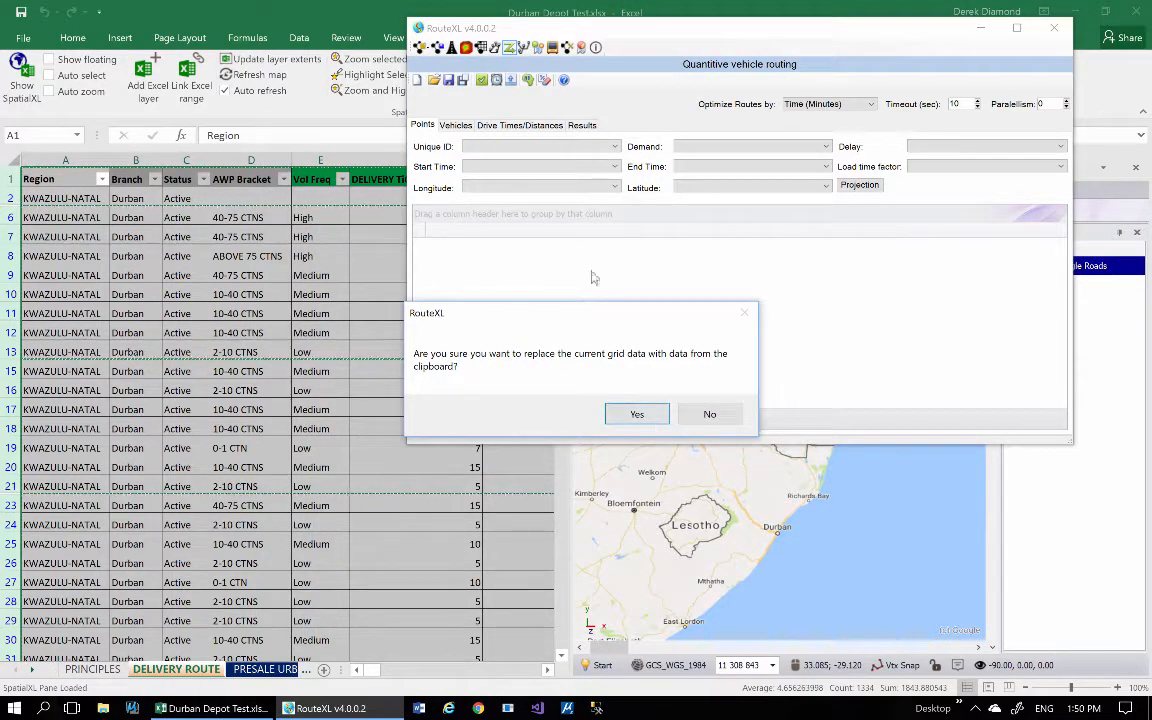
{"action": "left_click", "coordinate": [637, 414]}
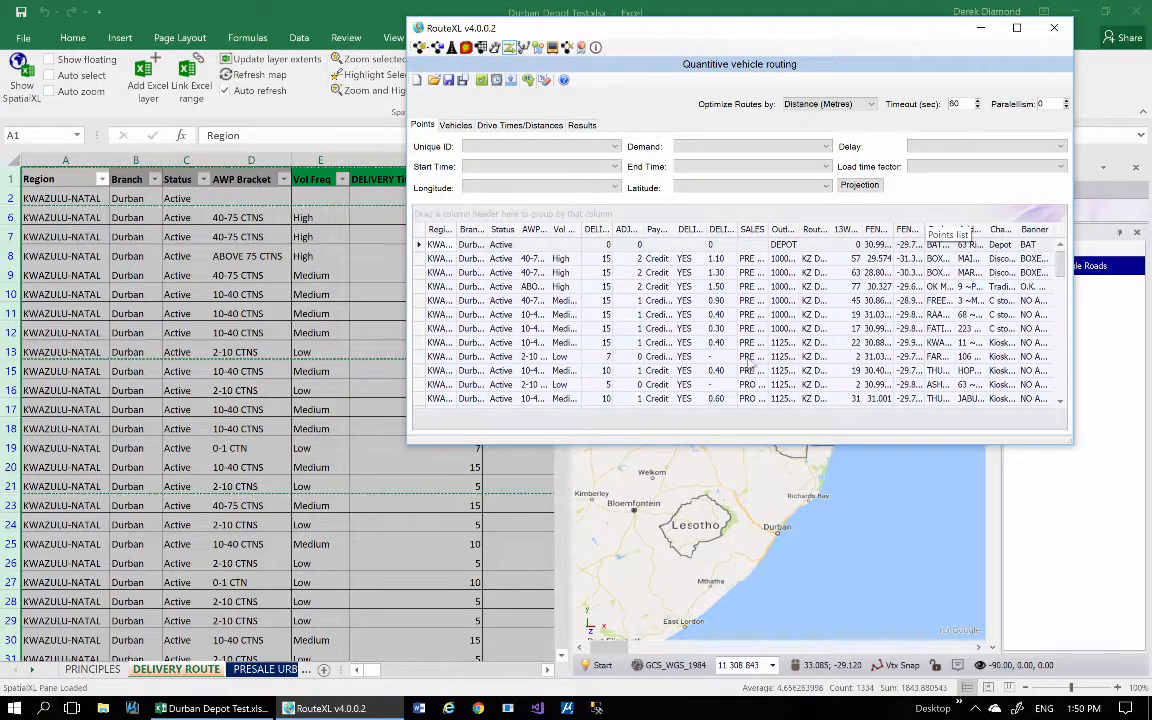
Map the points' Unique ID to Outlet Name, Demand to ADJUSTED CASES and Delay to DELIVERY TIO (minutes).
{"action": "left_click", "coordinate": [522, 147]}
{"action": "left_click", "coordinate": [490, 318]}
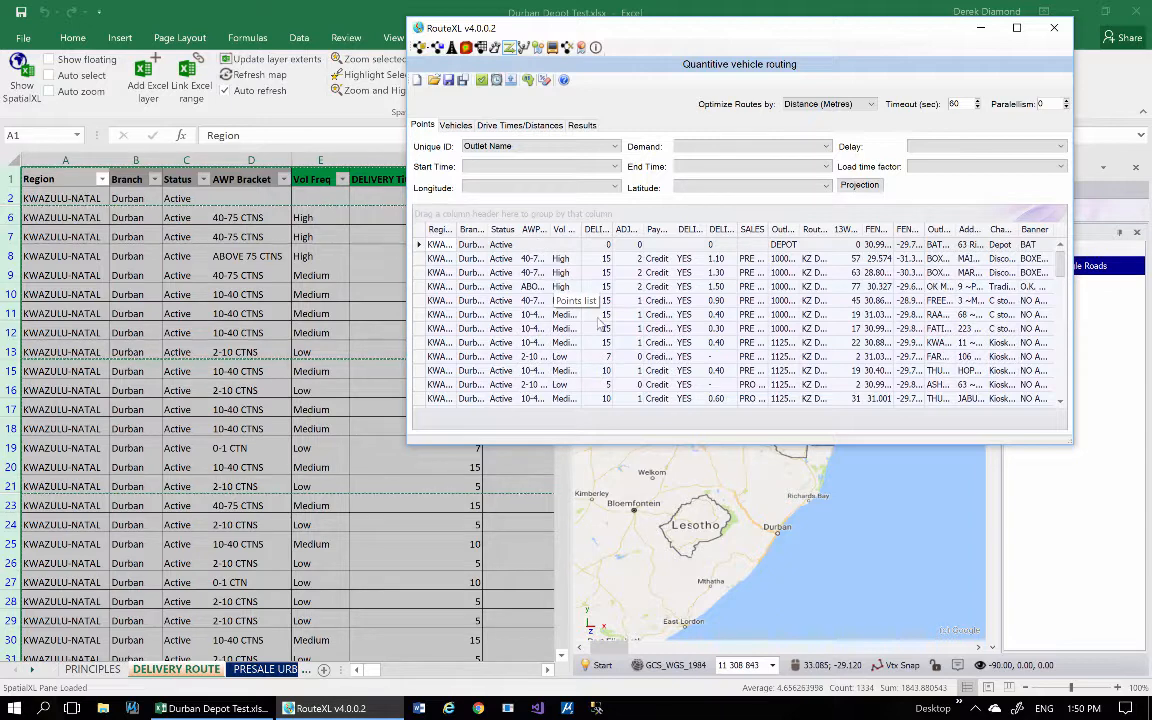
{"action": "left_click", "coordinate": [712, 147]}
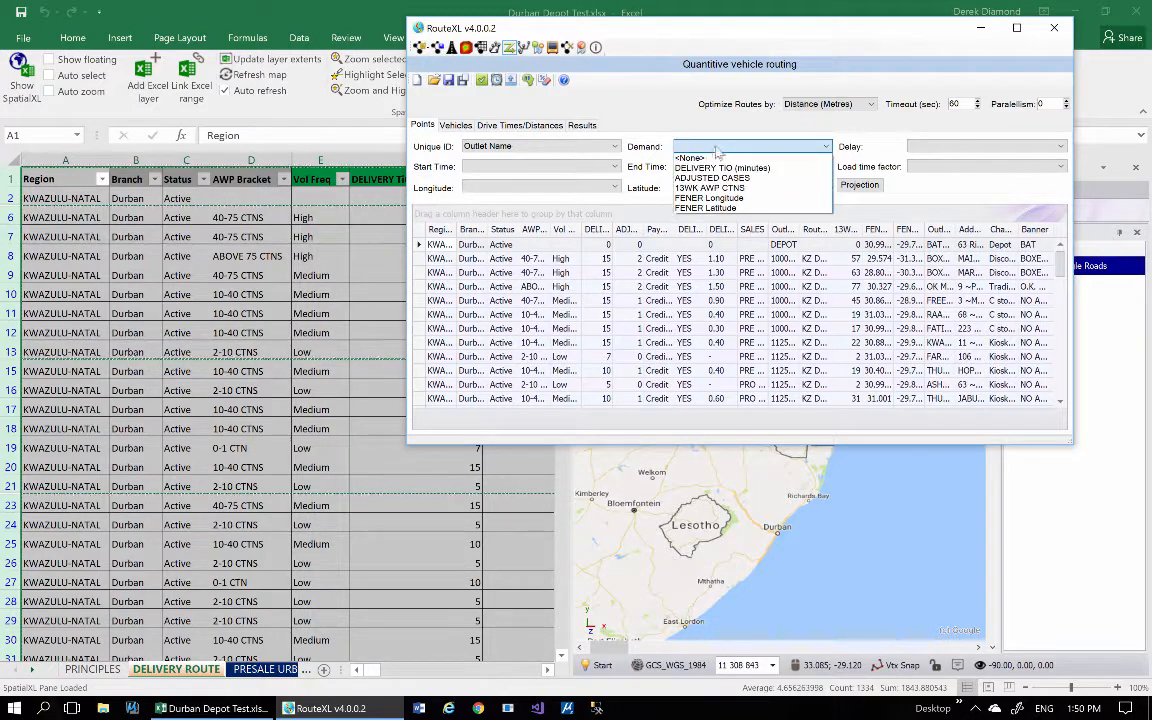
{"action": "left_click", "coordinate": [719, 177]}
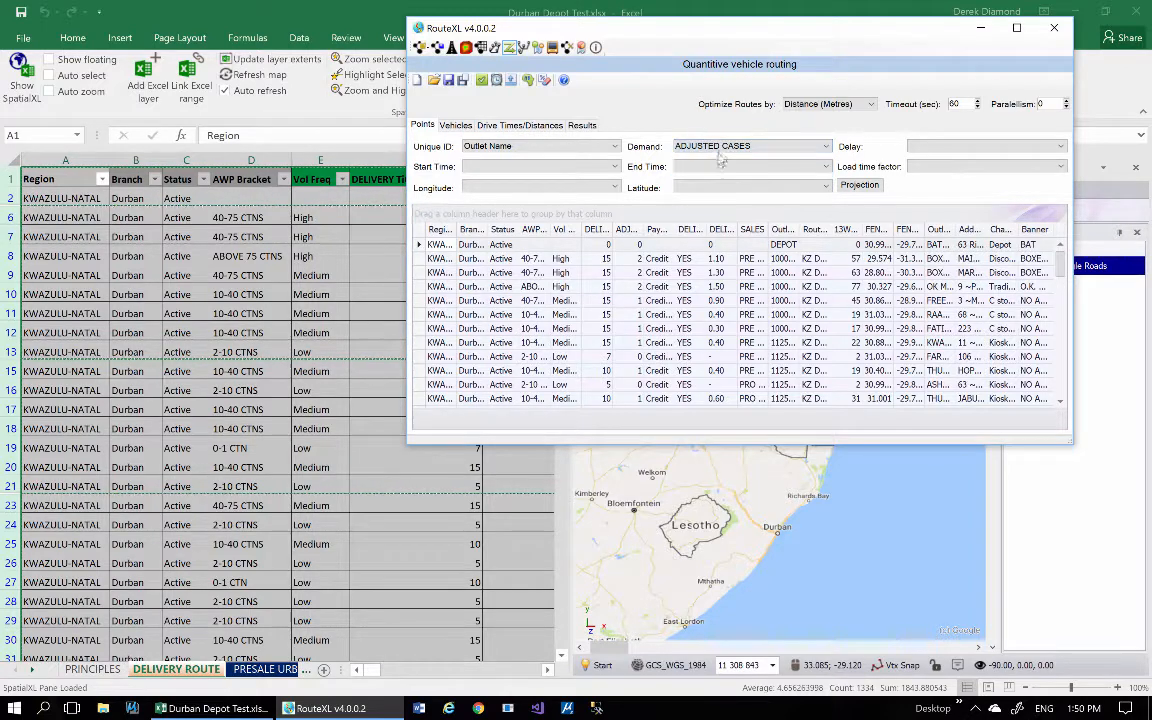
{"action": "left_click", "coordinate": [938, 148]}
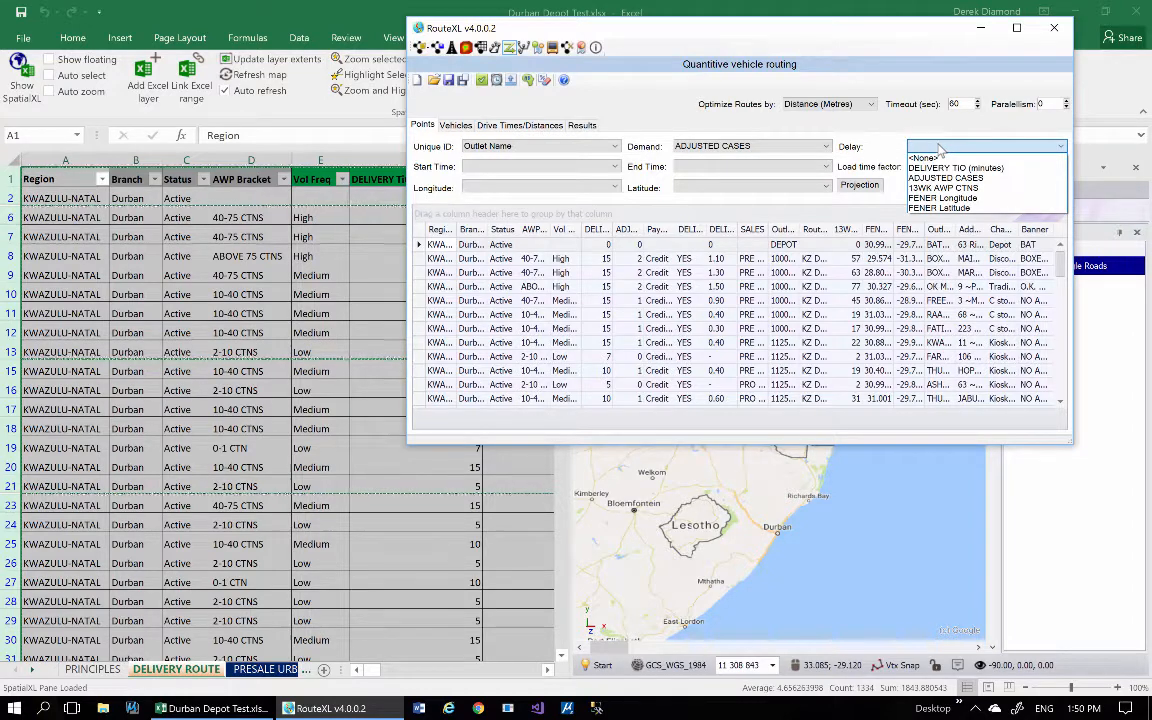
{"action": "left_click", "coordinate": [938, 148]}
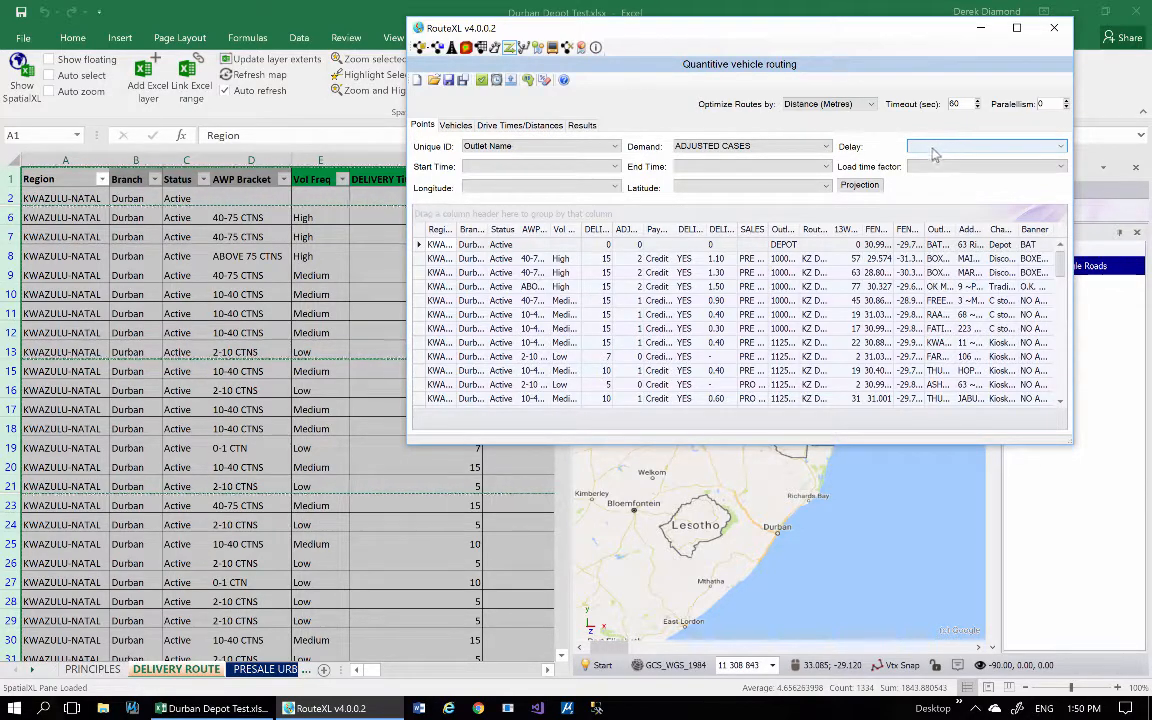
{"action": "left_click", "coordinate": [940, 149]}
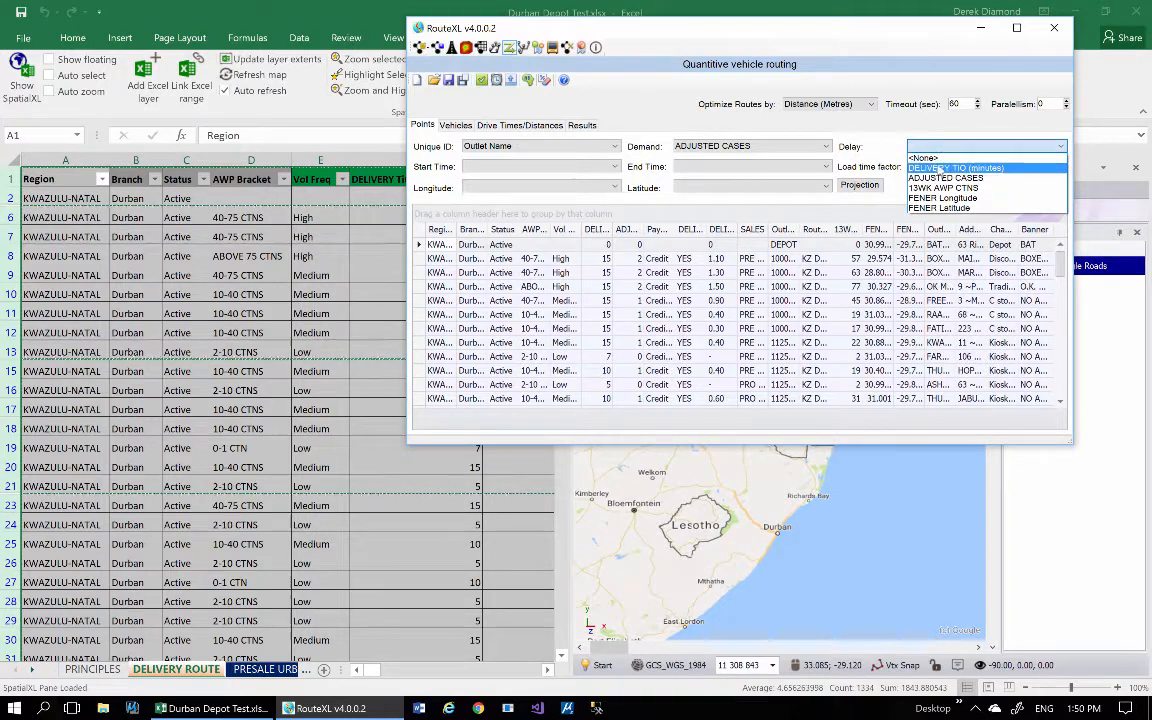
{"action": "left_click", "coordinate": [968, 172]}
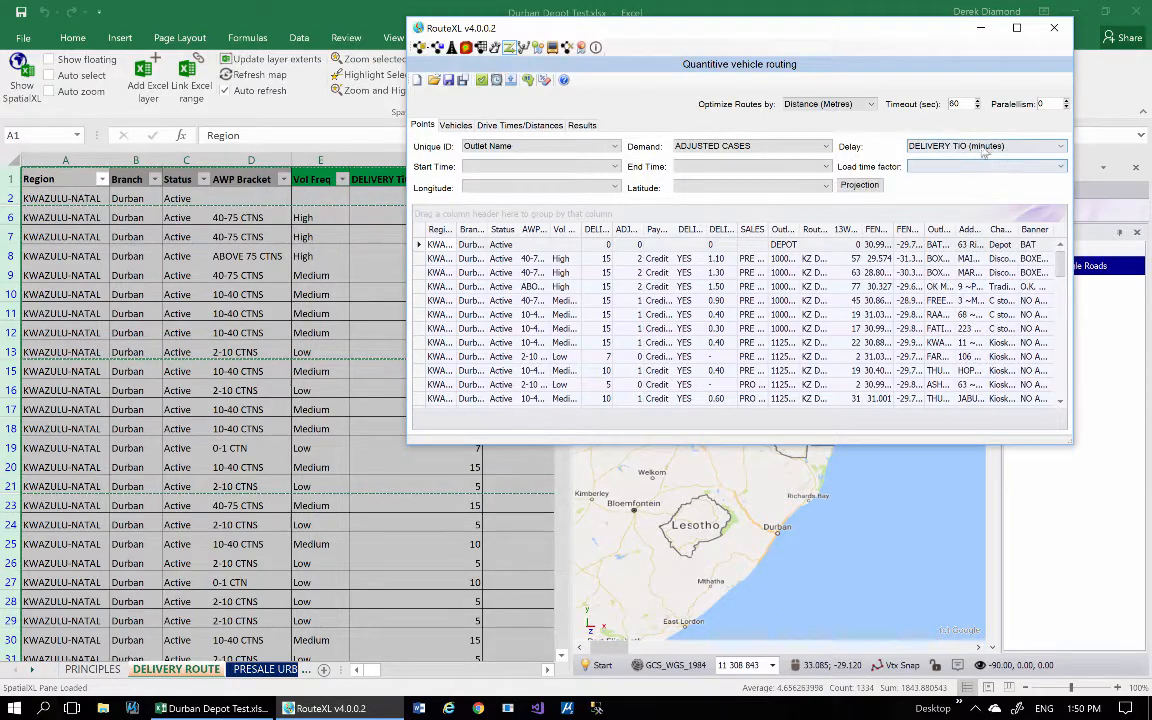
Set the points' Start Time, End Time and Load time factor to <None>.
{"action": "left_click", "coordinate": [595, 168]}
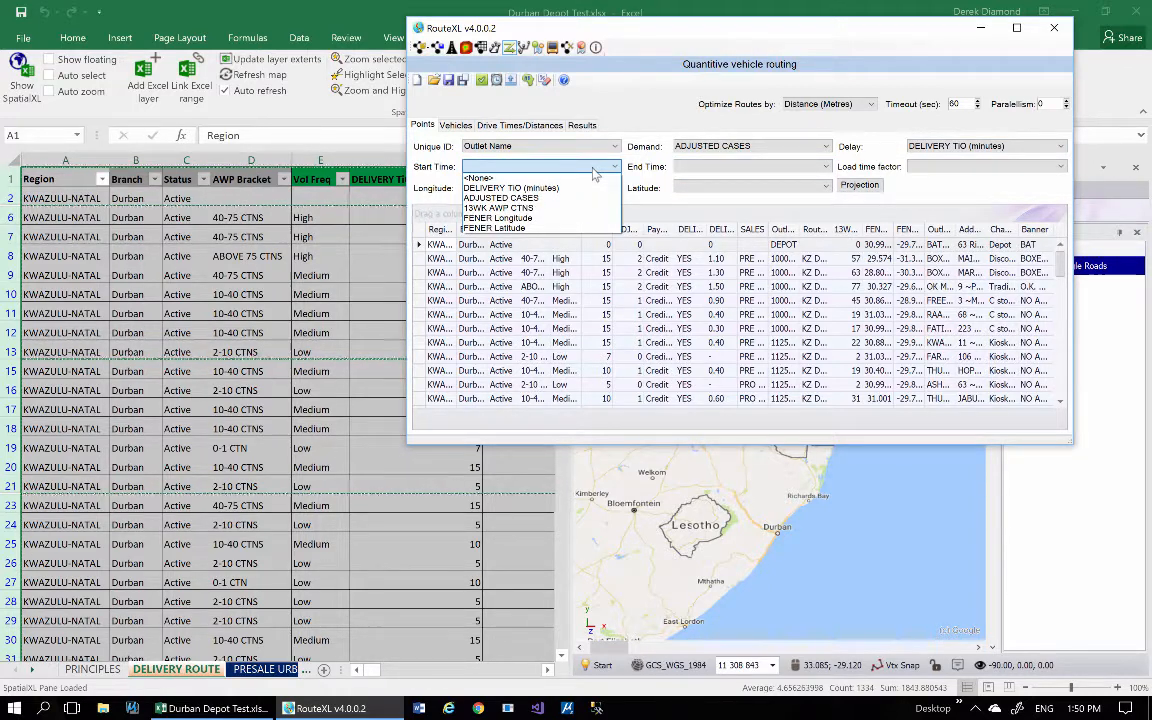
{"action": "left_click", "coordinate": [558, 178]}
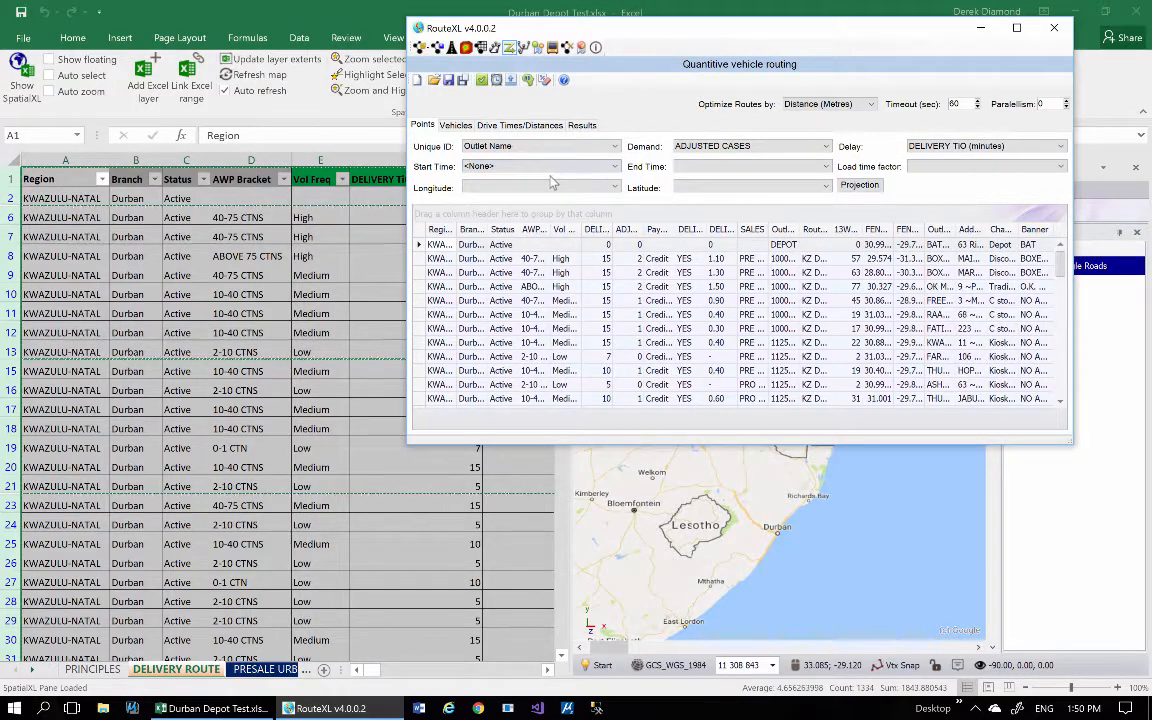
{"action": "left_click", "coordinate": [729, 168]}
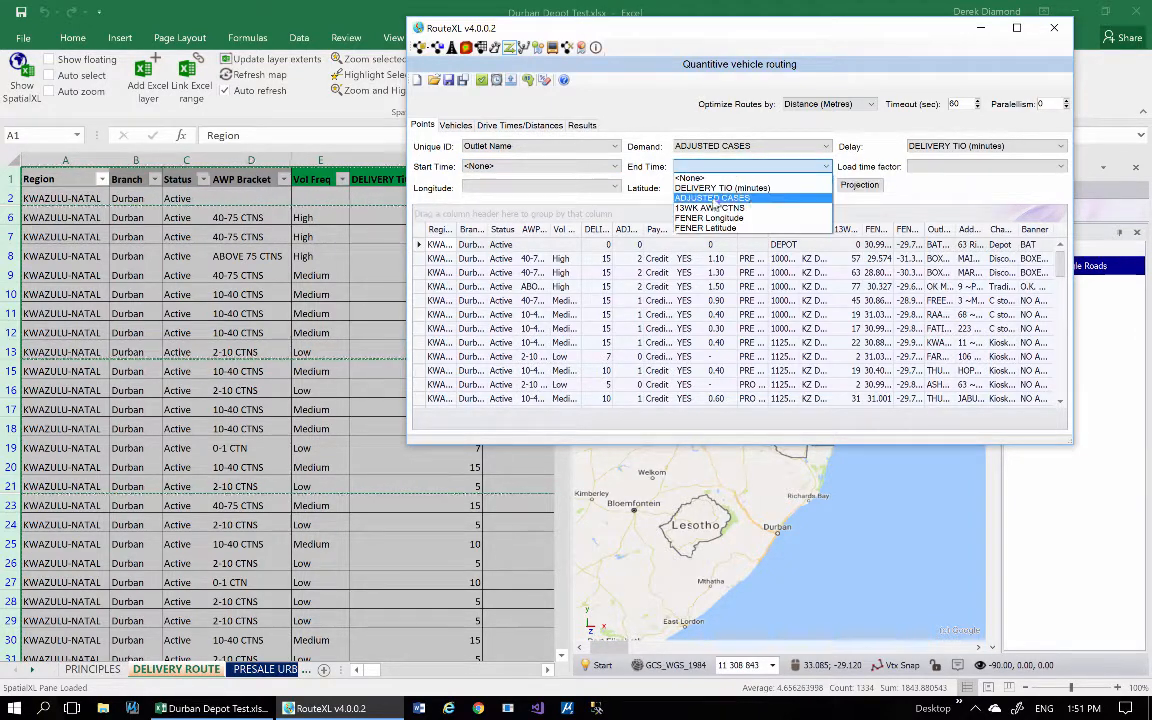
{"action": "left_click", "coordinate": [719, 179]}
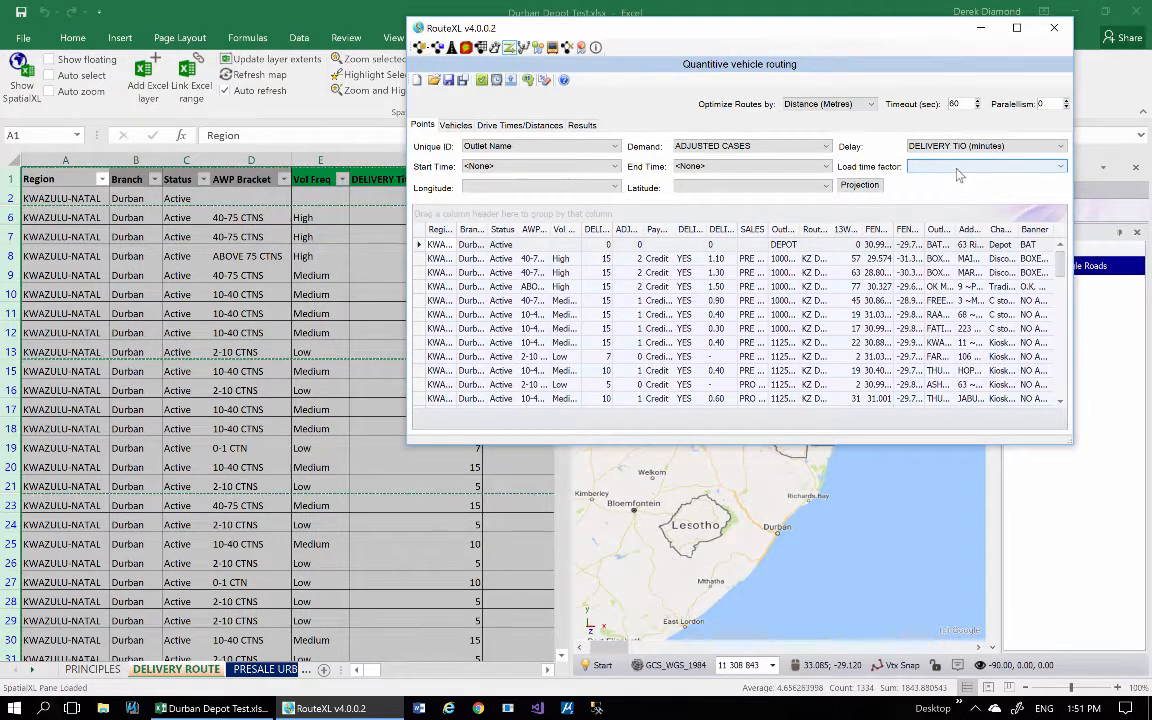
{"action": "left_click", "coordinate": [957, 168]}
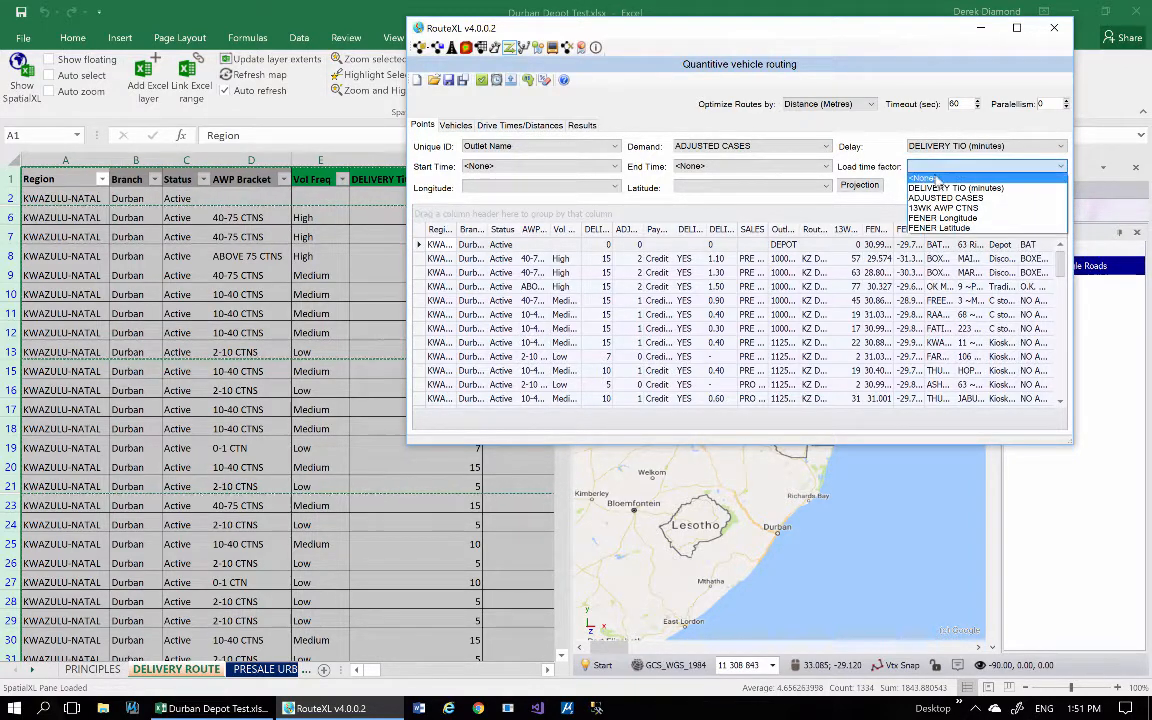
{"action": "left_click", "coordinate": [933, 179]}
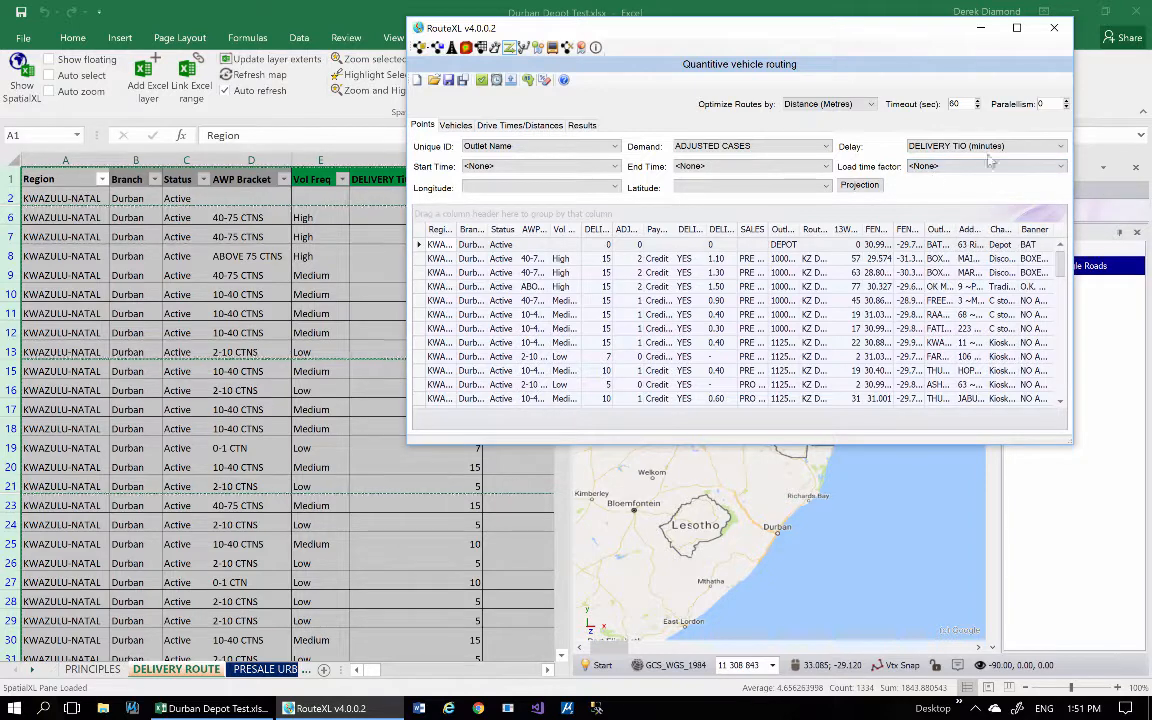
Map the points' Longitude to FENER Longitude and Latitude to FENER Latitude.
{"action": "left_click", "coordinate": [552, 188]}
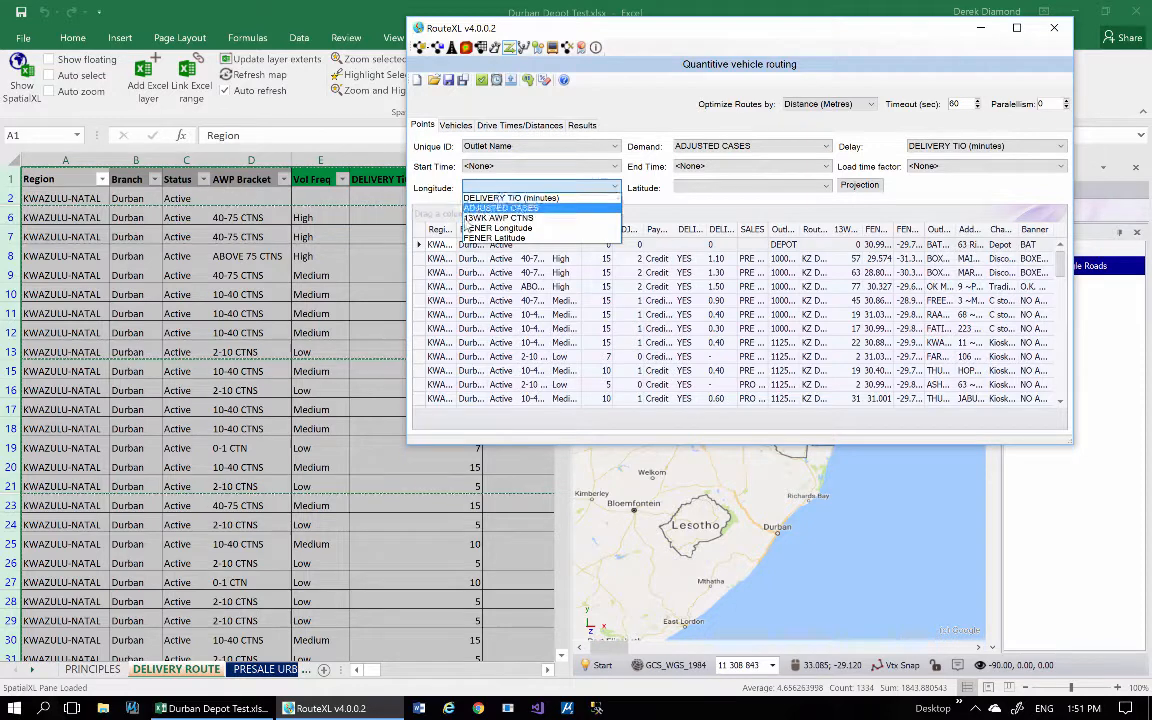
{"action": "left_click", "coordinate": [506, 229]}
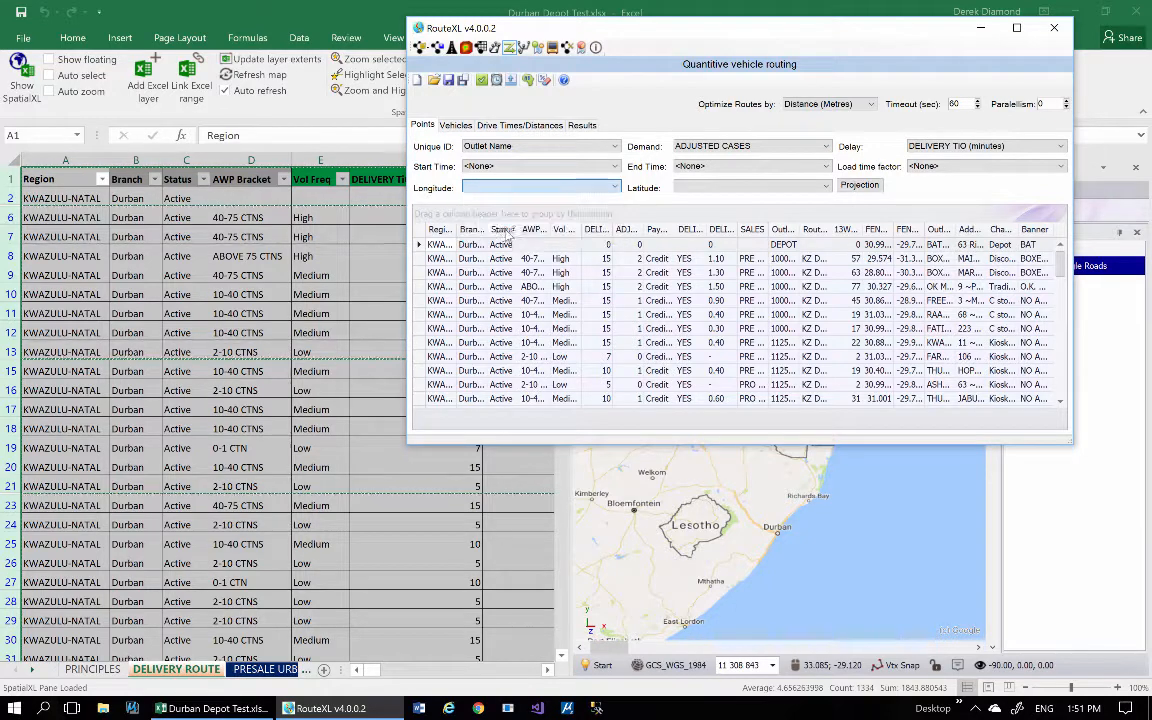
{"action": "left_click", "coordinate": [710, 187]}
{"action": "left_click", "coordinate": [733, 239]}
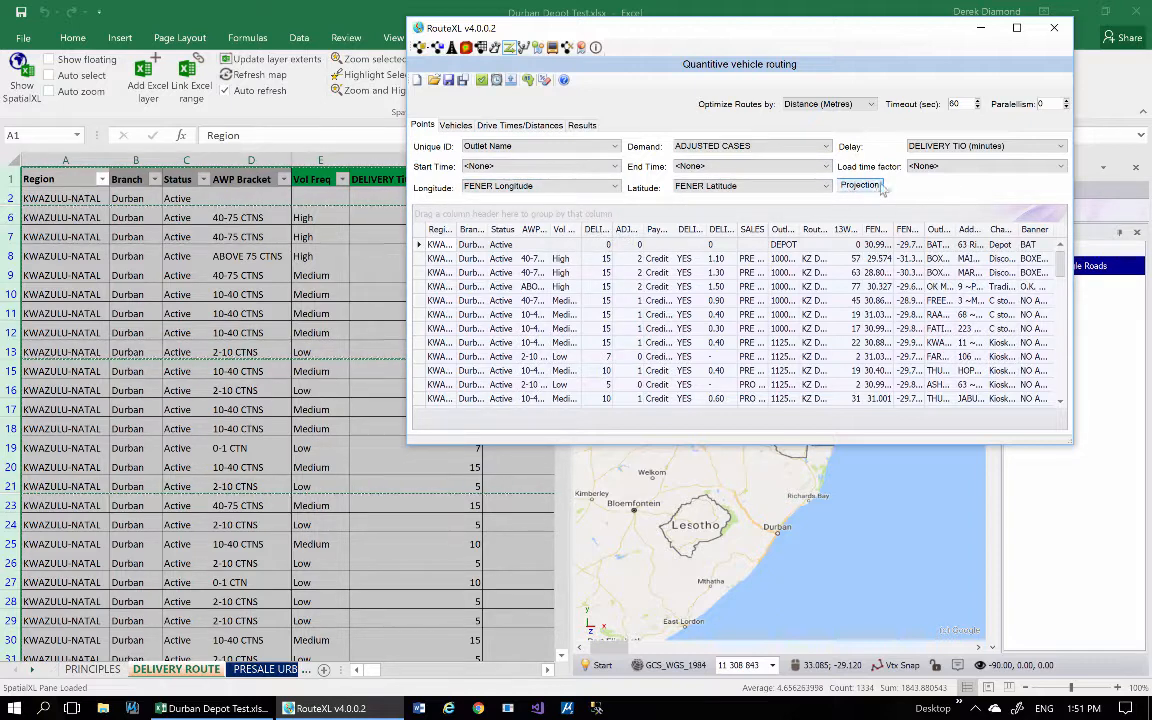
Review the projections available for the points and close the projection settings without applying a choice.
{"action": "left_click", "coordinate": [862, 186]}
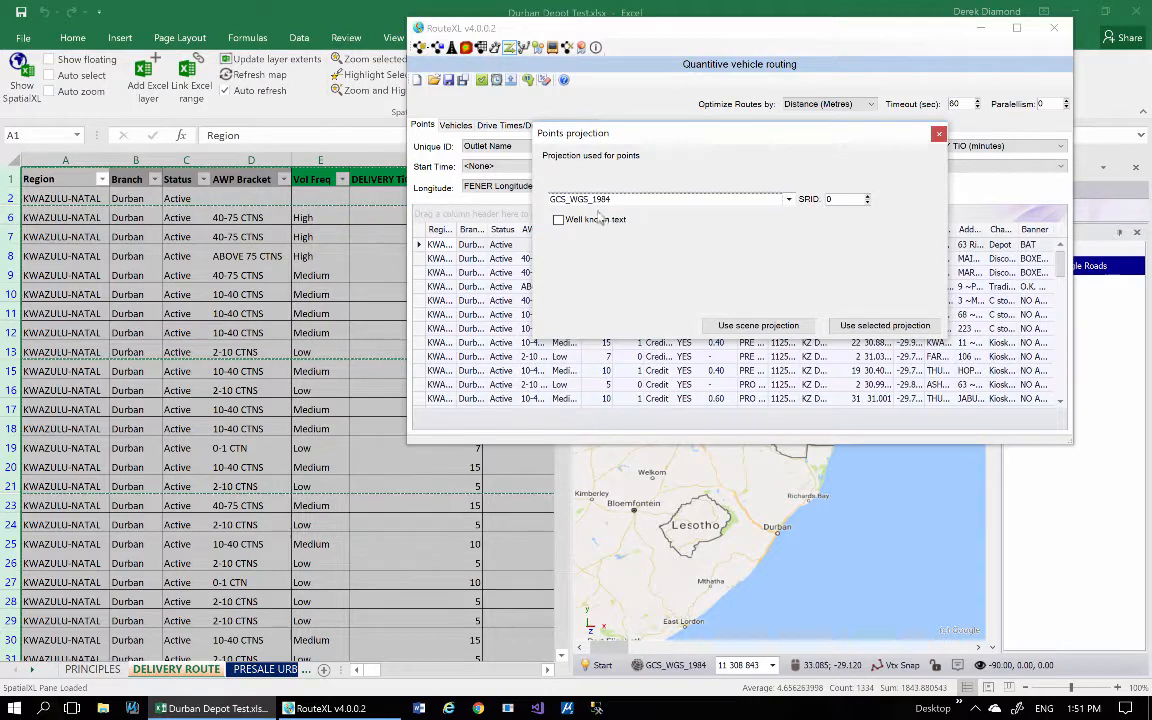
{"action": "left_click", "coordinate": [789, 199]}
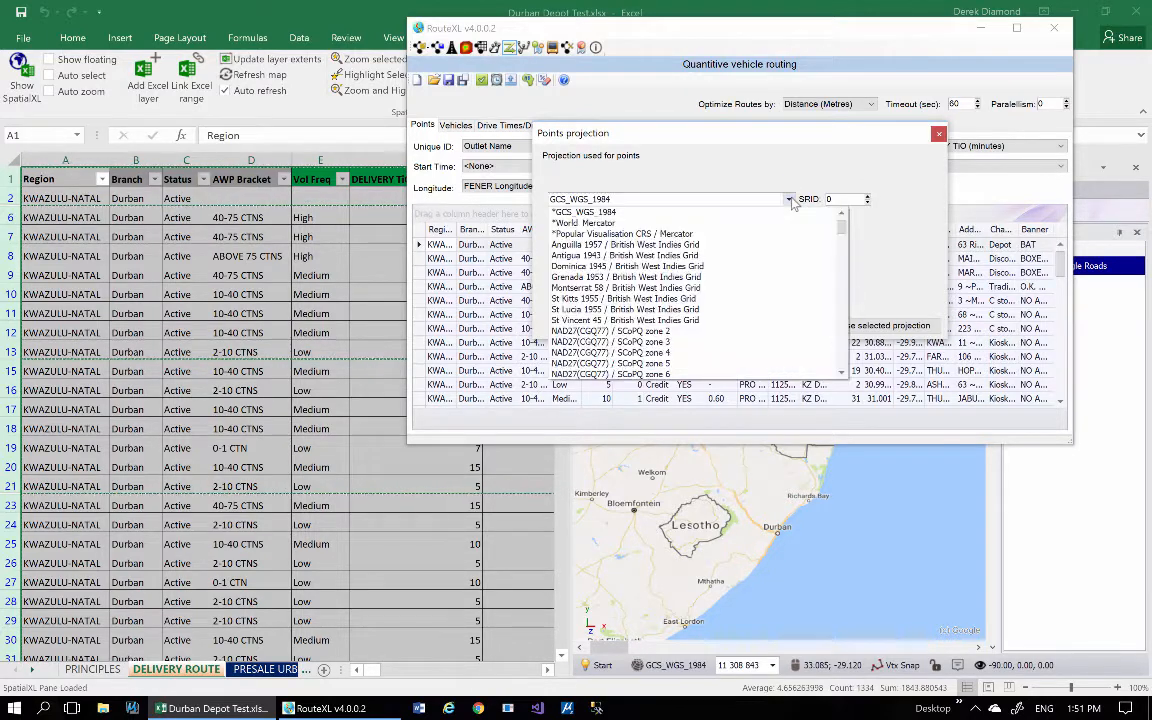
{"action": "left_click", "coordinate": [793, 212]}
{"action": "key", "text": "Down"}
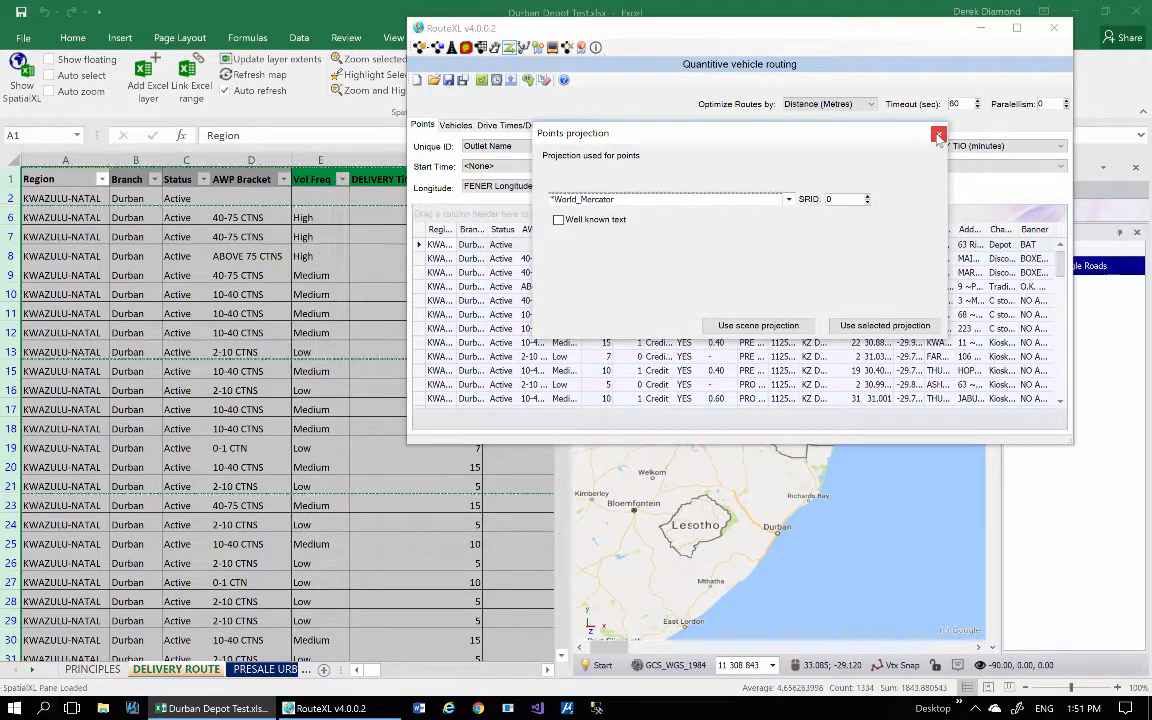
{"action": "scroll", "coordinate": [711, 199], "scroll_direction": "up", "scroll_amount": 1}
{"action": "left_click", "coordinate": [938, 133]}
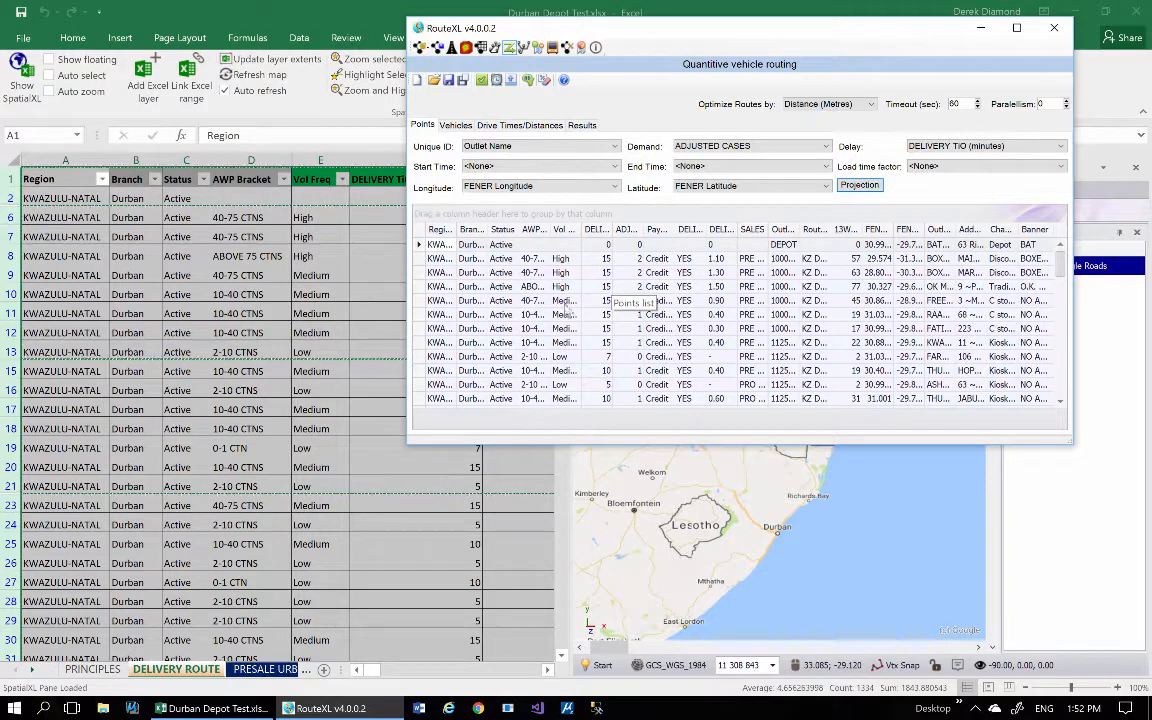
Switch to the Excel workbook's FLEET sheet and move the RouteXL window aside to uncover the fleet columns.
{"action": "left_click", "coordinate": [307, 671]}
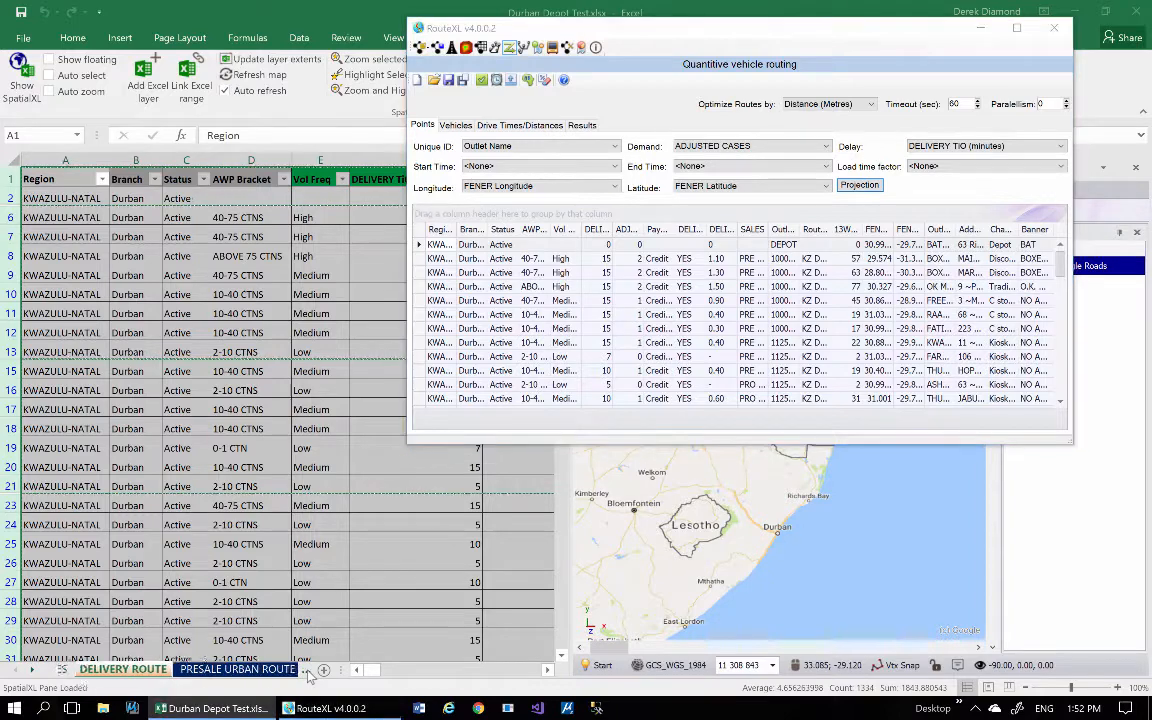
{"action": "left_click", "coordinate": [304, 671]}
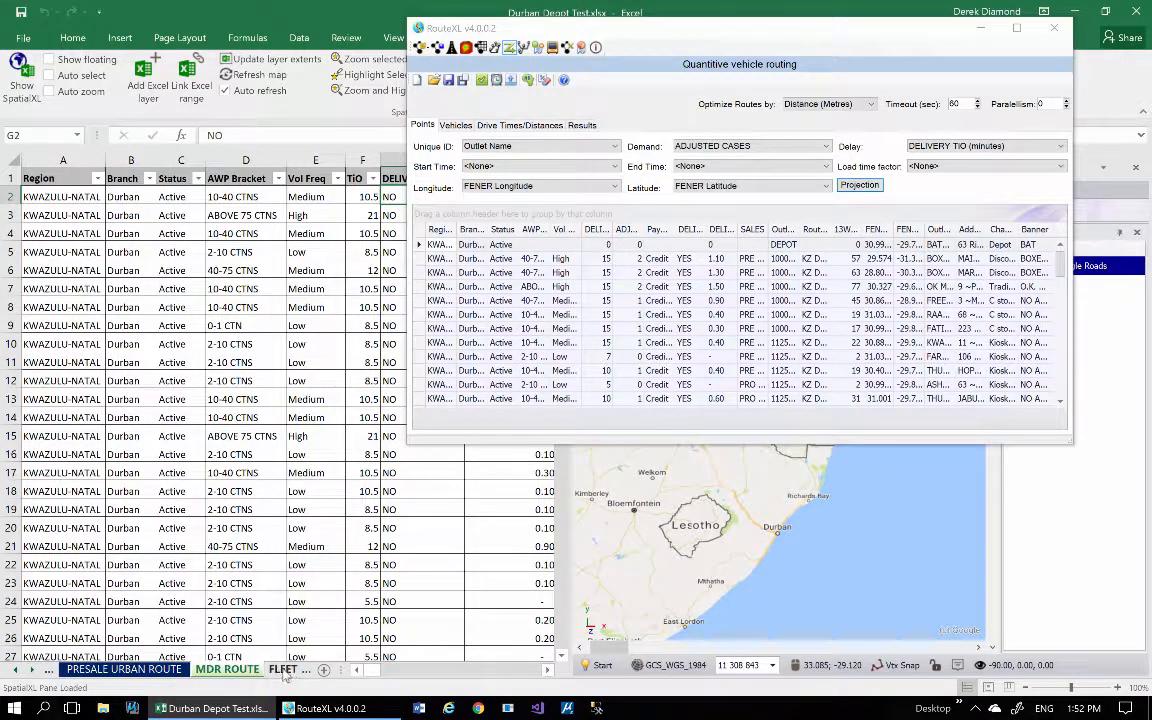
{"action": "left_click", "coordinate": [285, 670]}
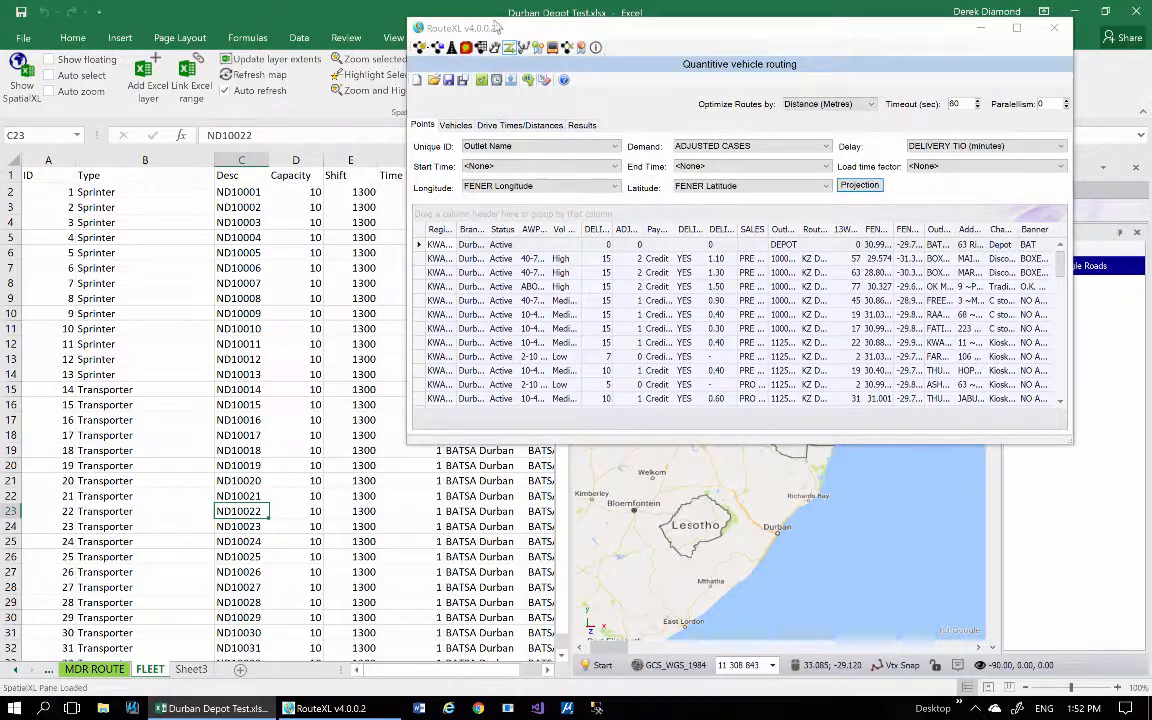
{"action": "left_click_drag", "start_coordinate": [497, 27], "coordinate": [544, 24]}
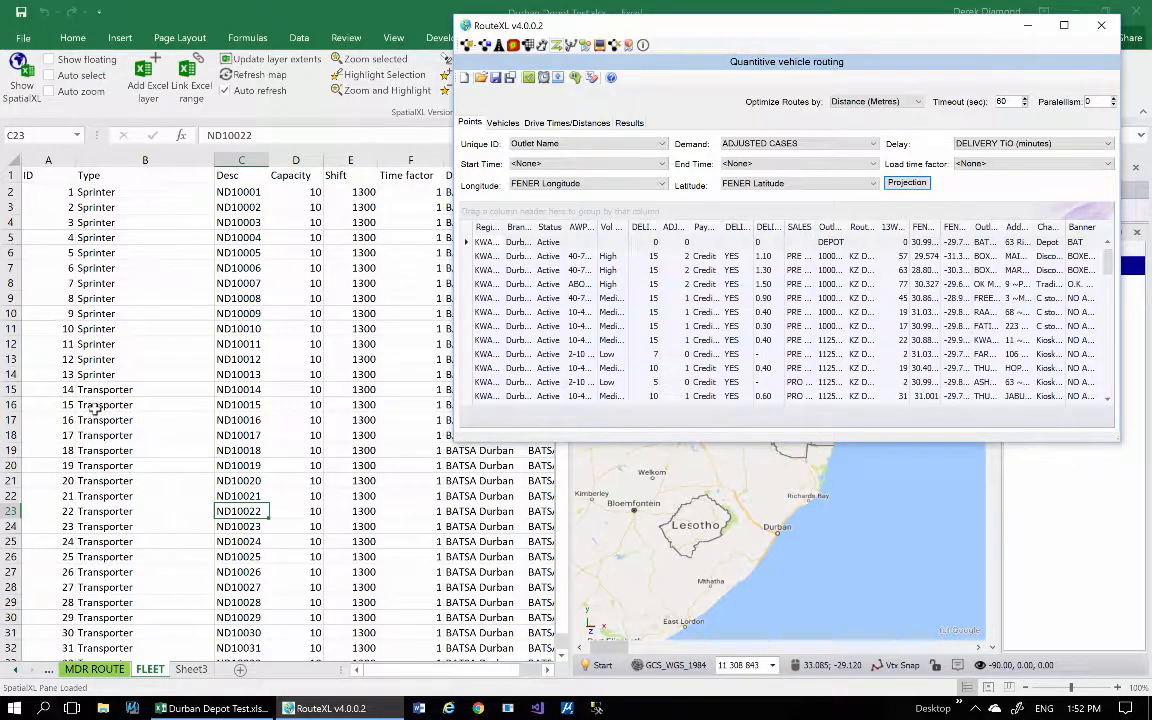
Set the Capacity to 20 for the first Transporter and fill it down through the remaining Transporter vehicles.
{"action": "left_click", "coordinate": [305, 389]}
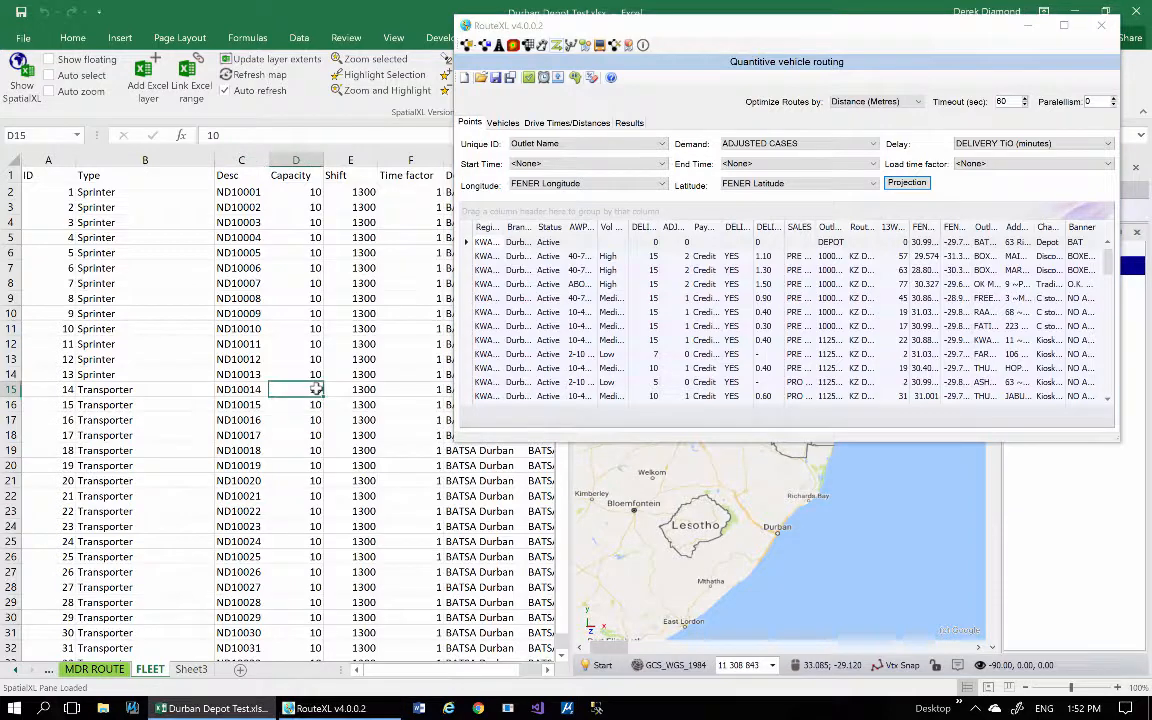
{"action": "left_click_drag", "start_coordinate": [316, 389], "coordinate": [314, 468]}
{"action": "left_click", "coordinate": [312, 391]}
{"action": "type", "text": "2"}
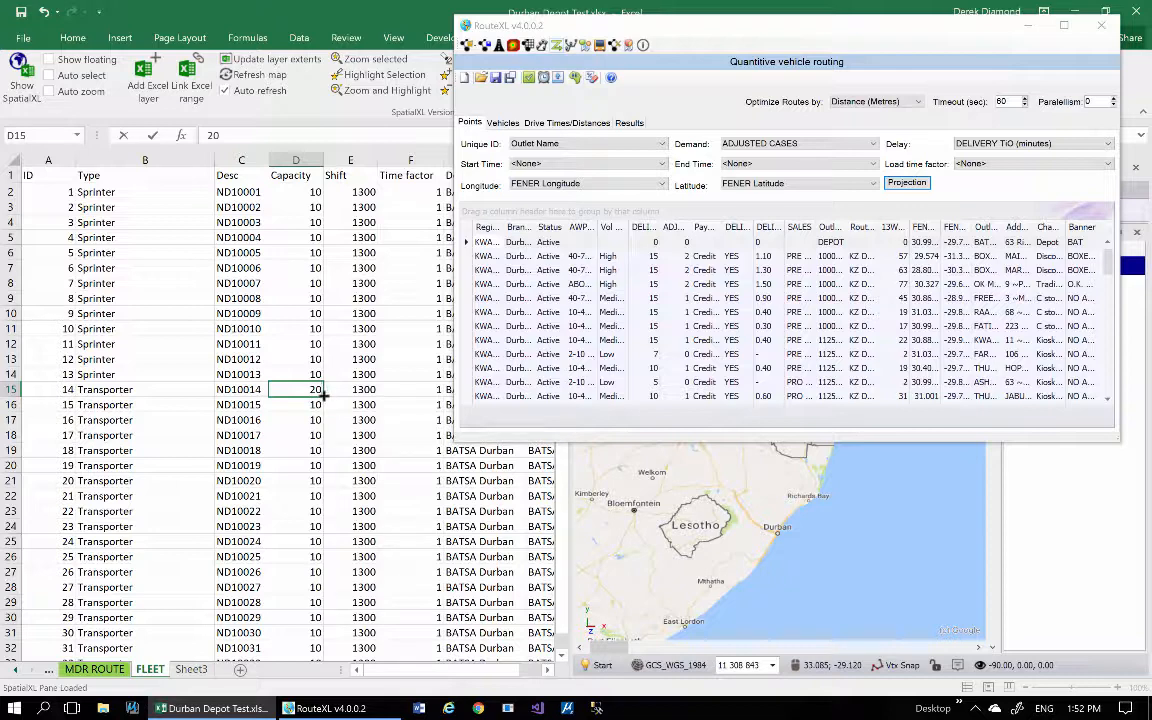
{"action": "double_click", "coordinate": [324, 396]}
{"action": "left_click", "coordinate": [295, 509]}
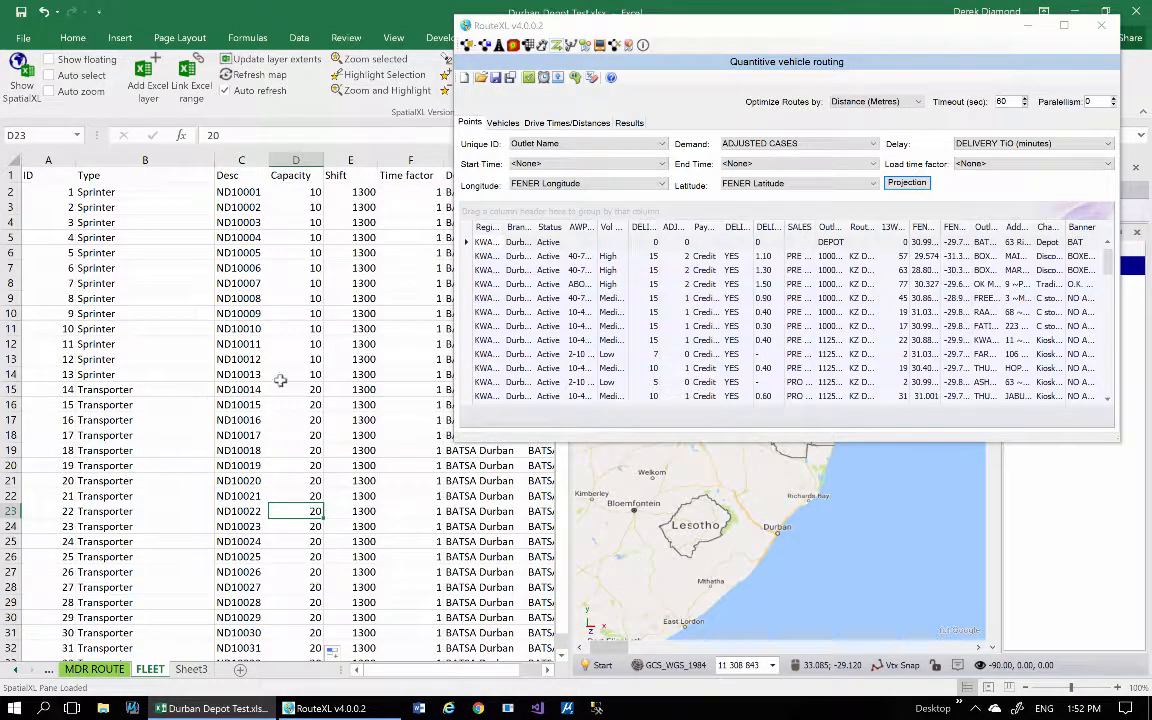
Copy the entire FLEET sheet and paste it into RouteXL's Vehicles grid, replacing the current grid data.
{"action": "left_click", "coordinate": [10, 159]}
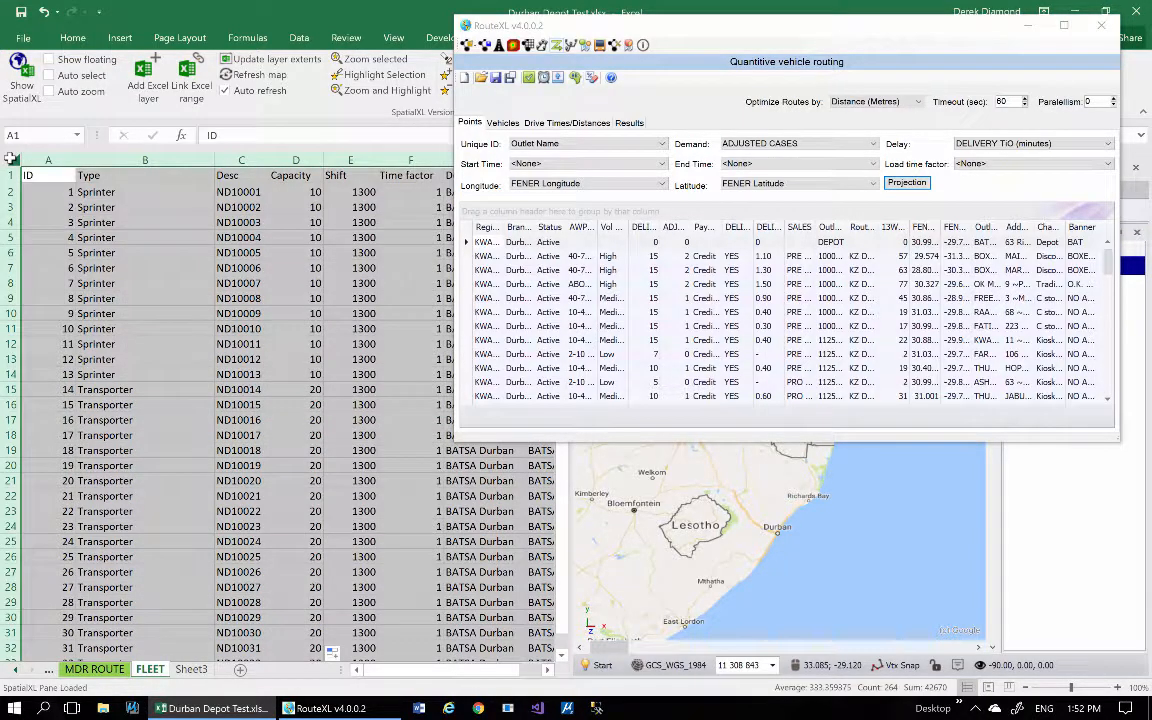
{"action": "right_click", "coordinate": [104, 212]}
{"action": "left_click", "coordinate": [149, 265]}
{"action": "left_click", "coordinate": [503, 122]}
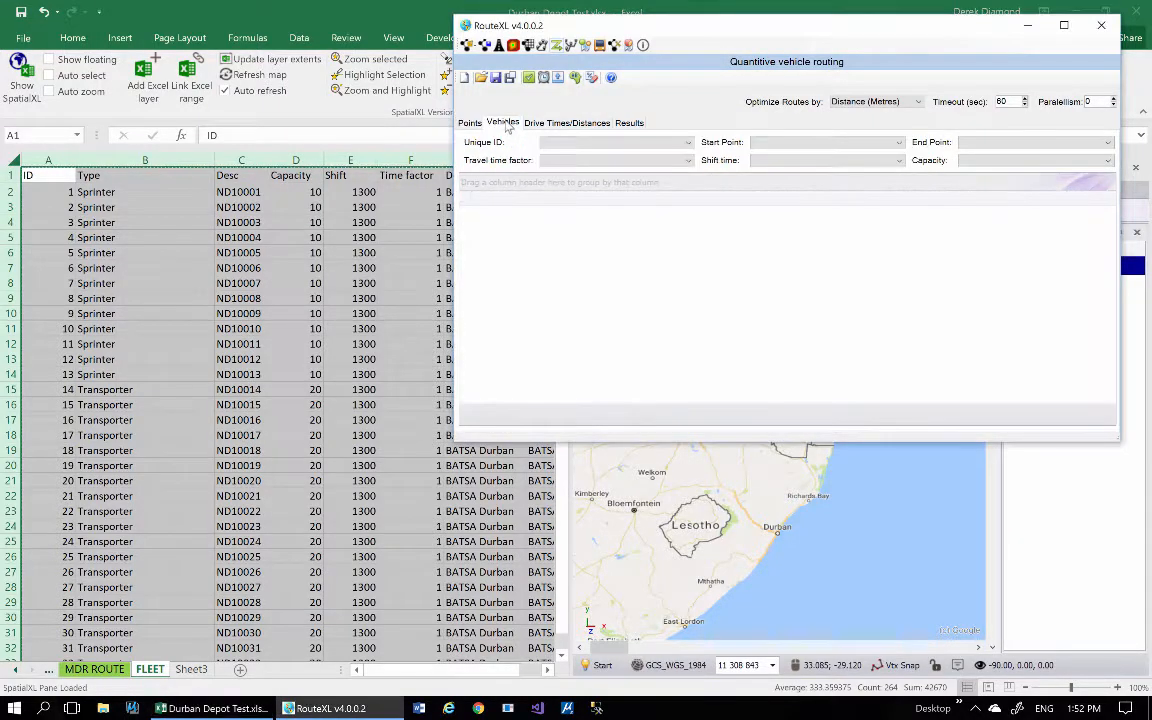
{"action": "right_click", "coordinate": [511, 238]}
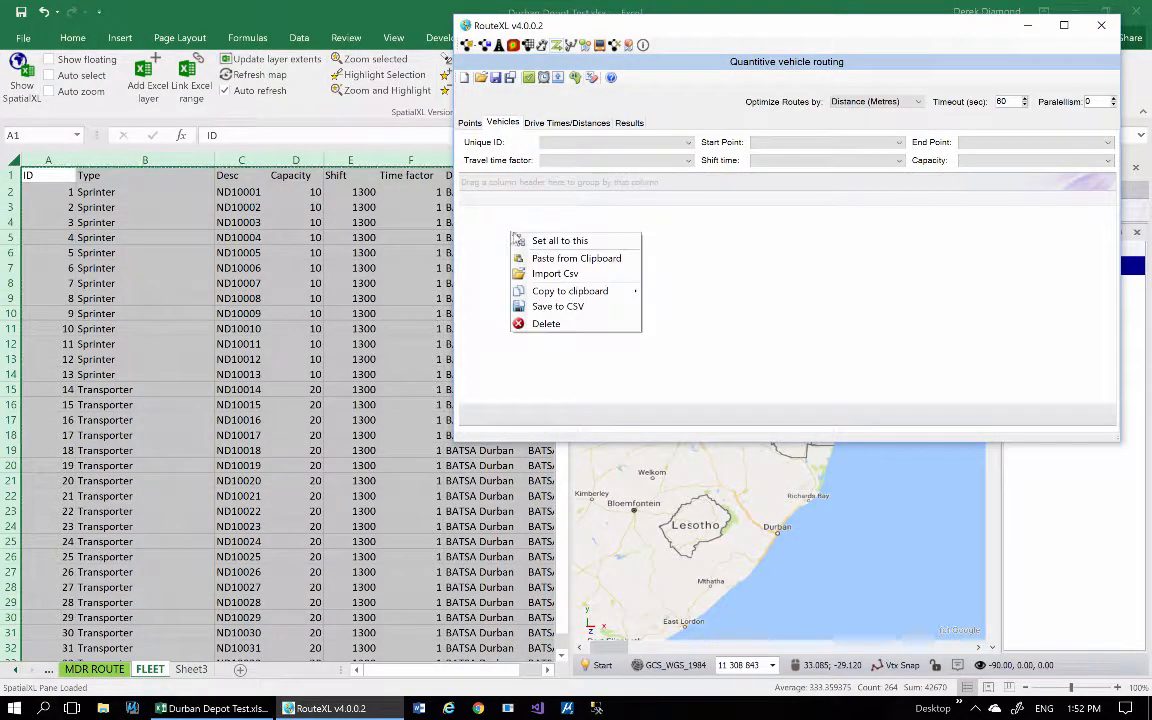
{"action": "left_click", "coordinate": [601, 261]}
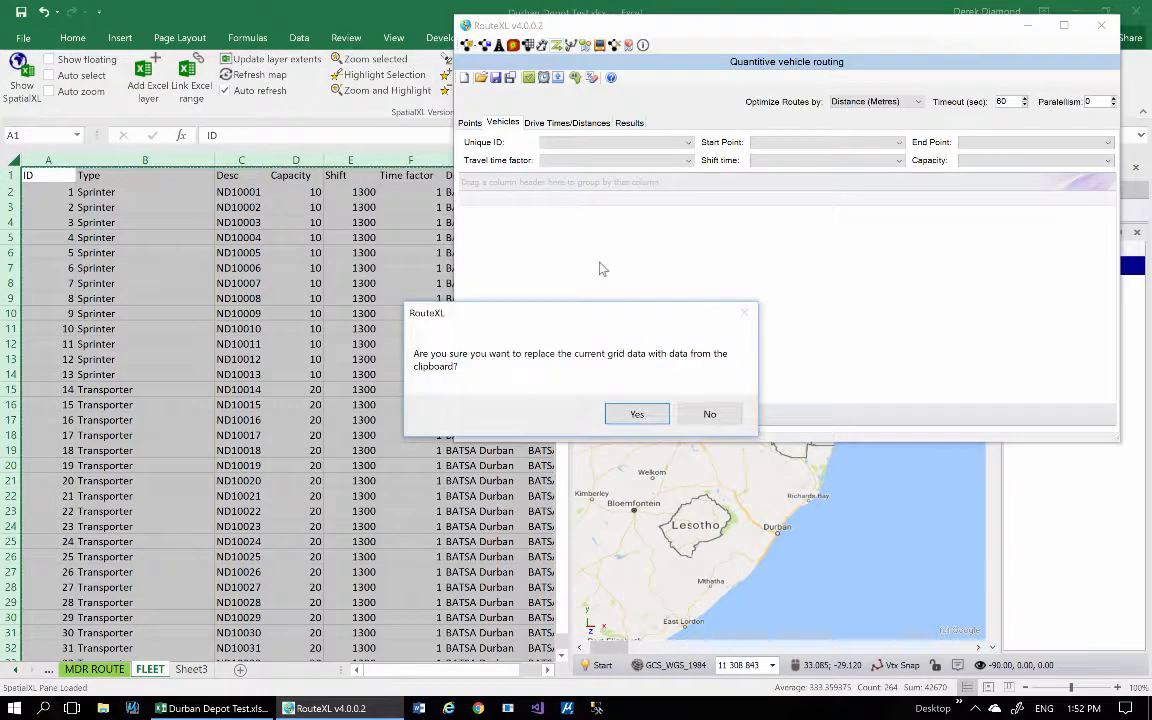
{"action": "left_click", "coordinate": [635, 414]}
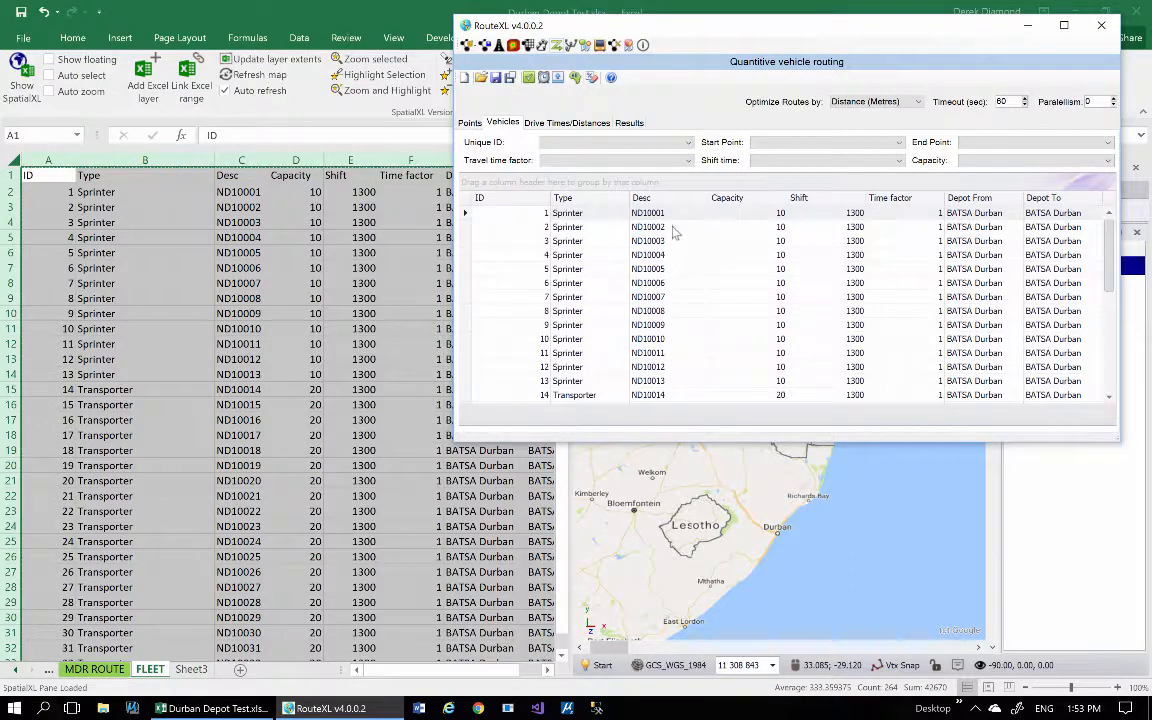
Map the vehicles' Unique ID to Desc and widen the RouteXL window, checking the Points data before returning to Vehicles.
{"action": "left_click", "coordinate": [646, 145]}
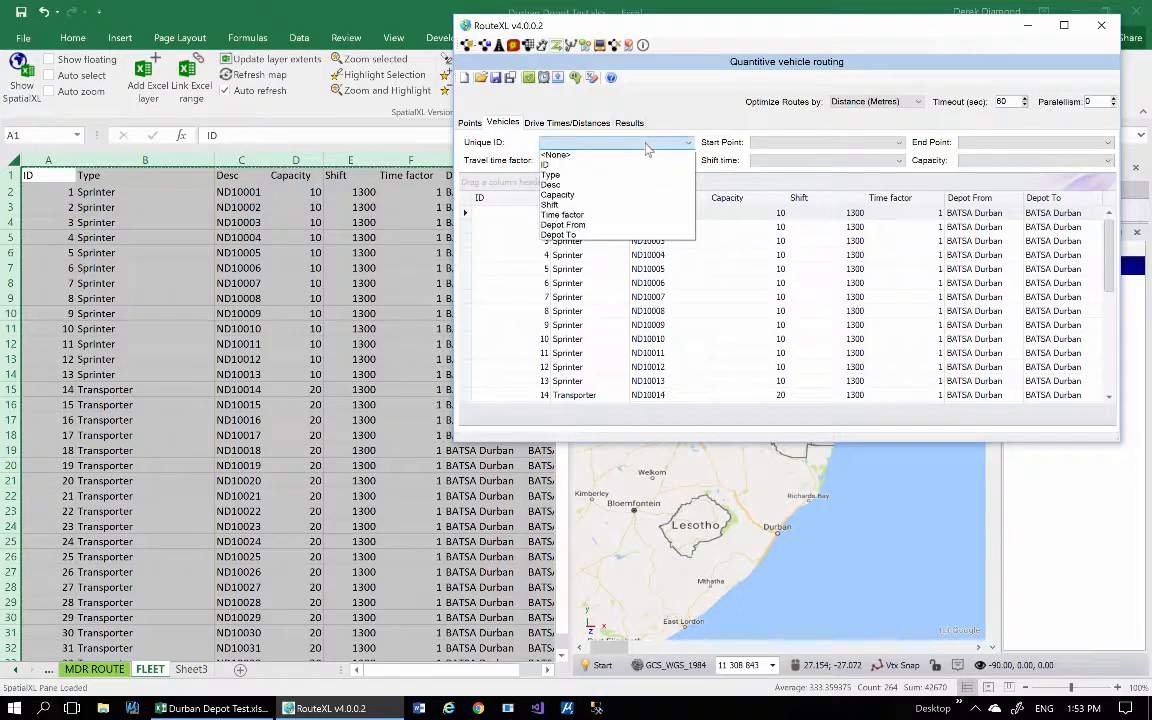
{"action": "left_click", "coordinate": [593, 187]}
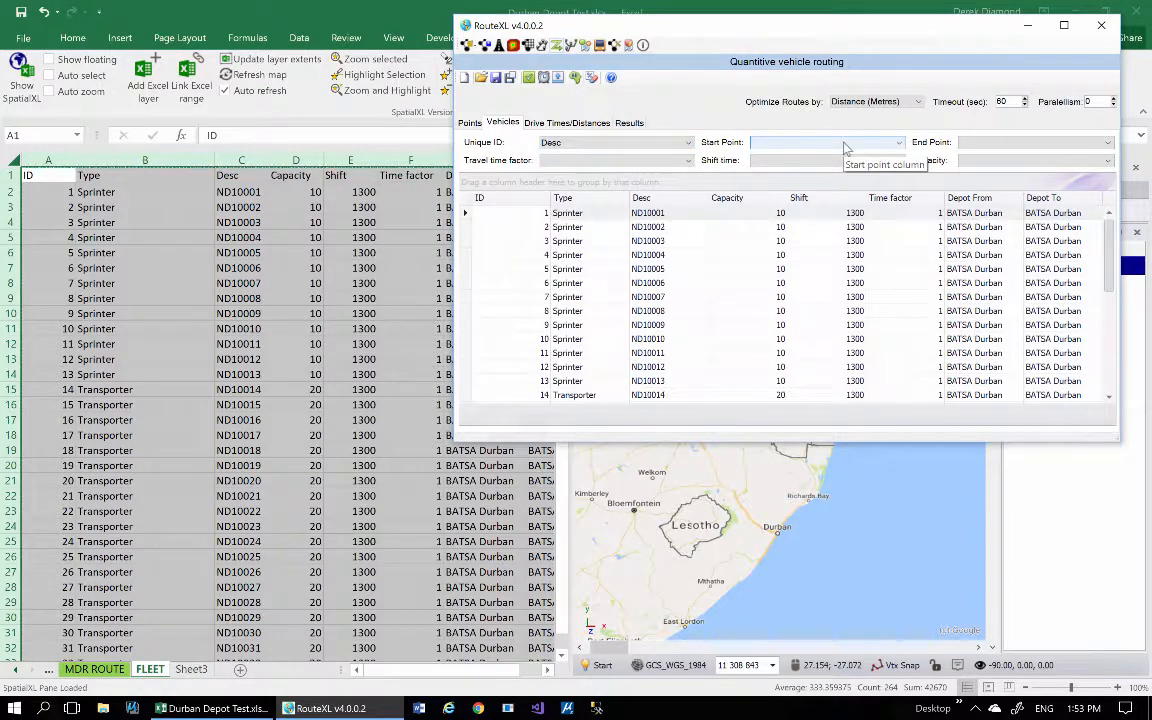
{"action": "left_click_drag", "start_coordinate": [833, 30], "coordinate": [820, 44]}
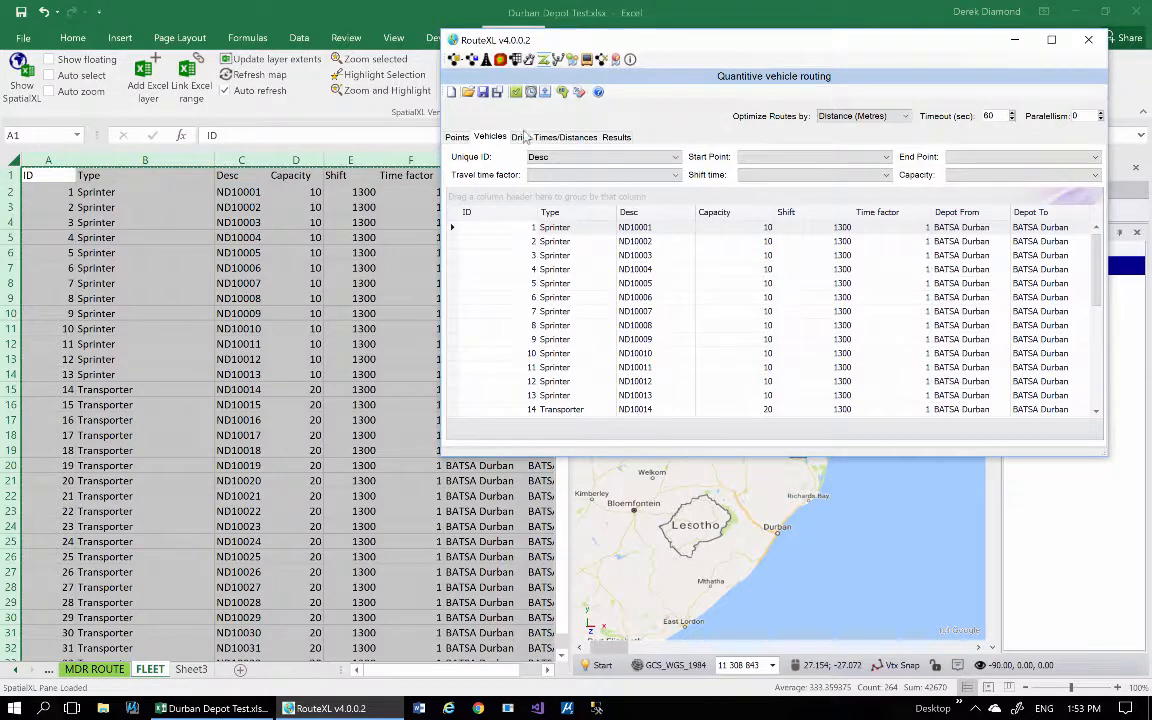
{"action": "left_click", "coordinate": [456, 137]}
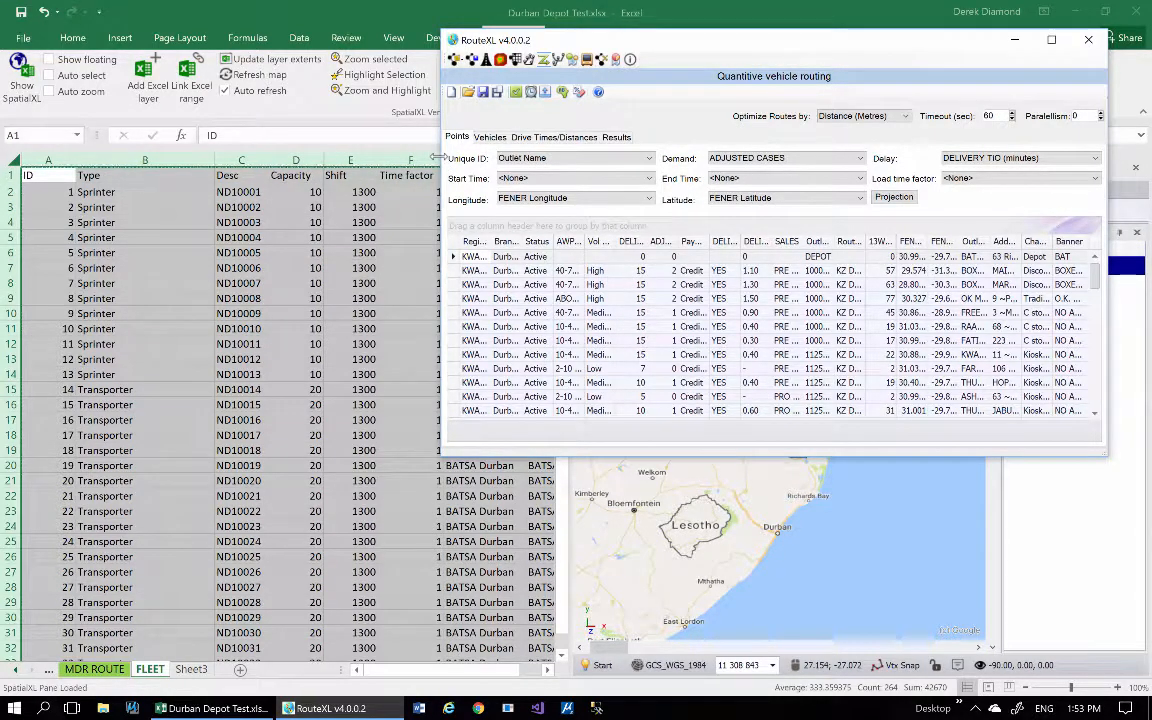
{"action": "left_click_drag", "start_coordinate": [437, 157], "coordinate": [101, 157]}
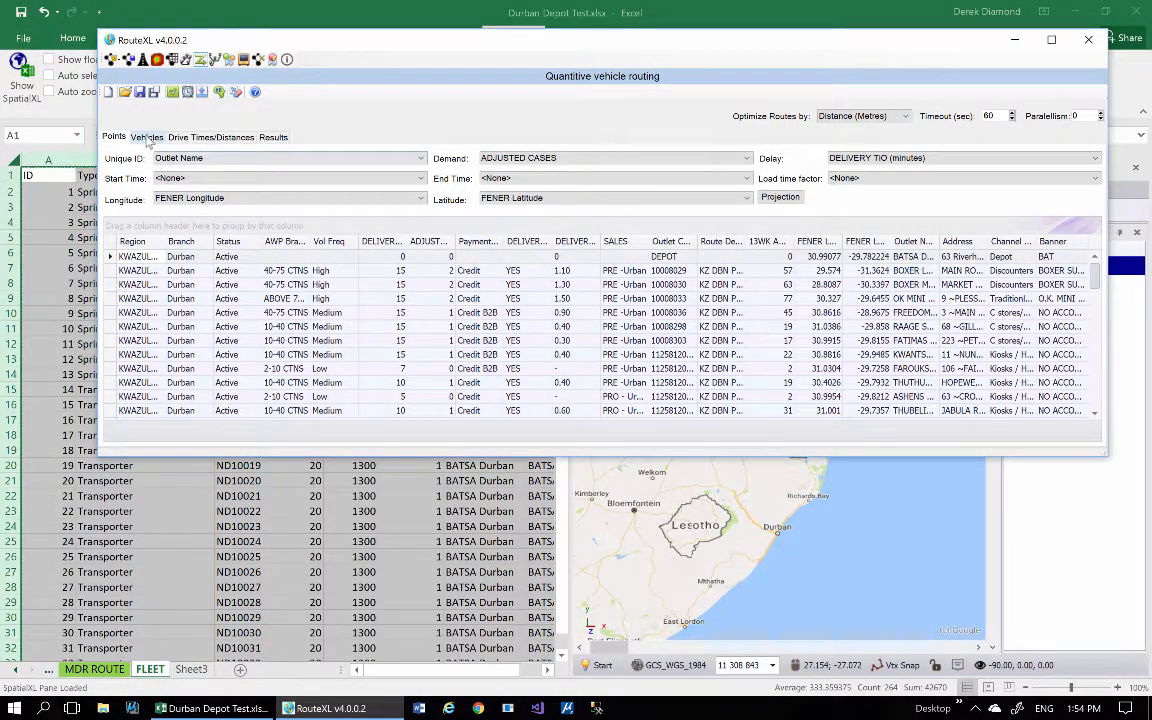
{"action": "left_click", "coordinate": [146, 139]}
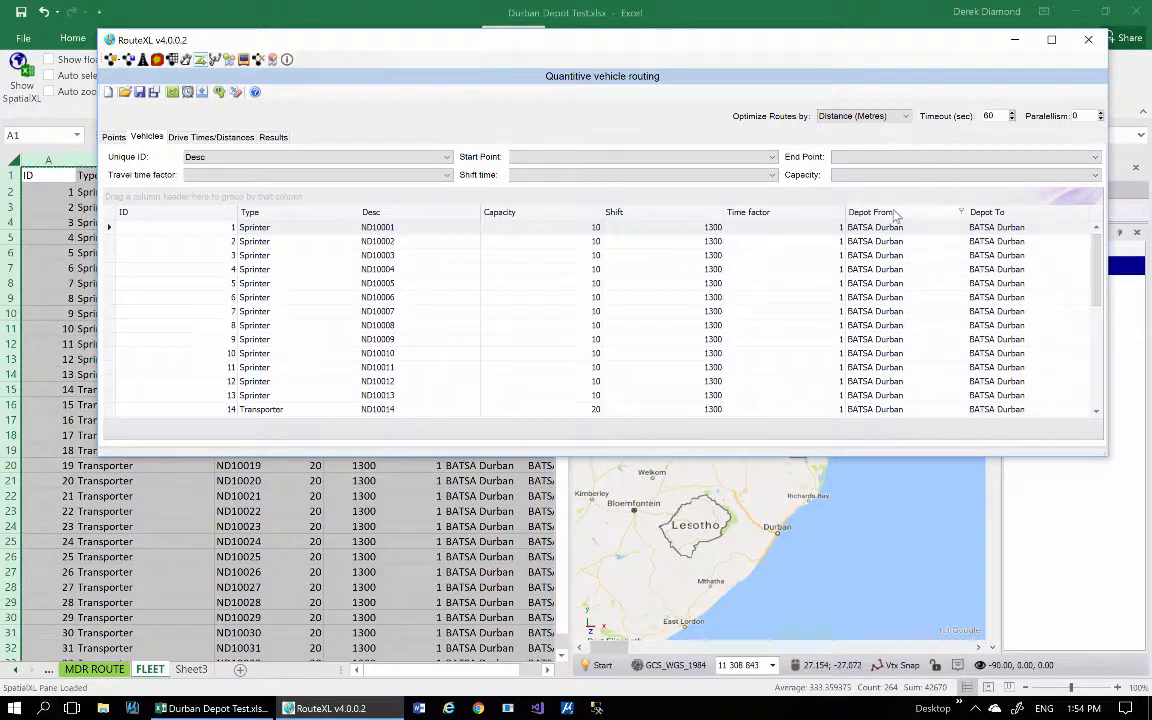
Map the vehicles' Start Point to Depot From and End Point to Depot To.
{"action": "left_click", "coordinate": [656, 159]}
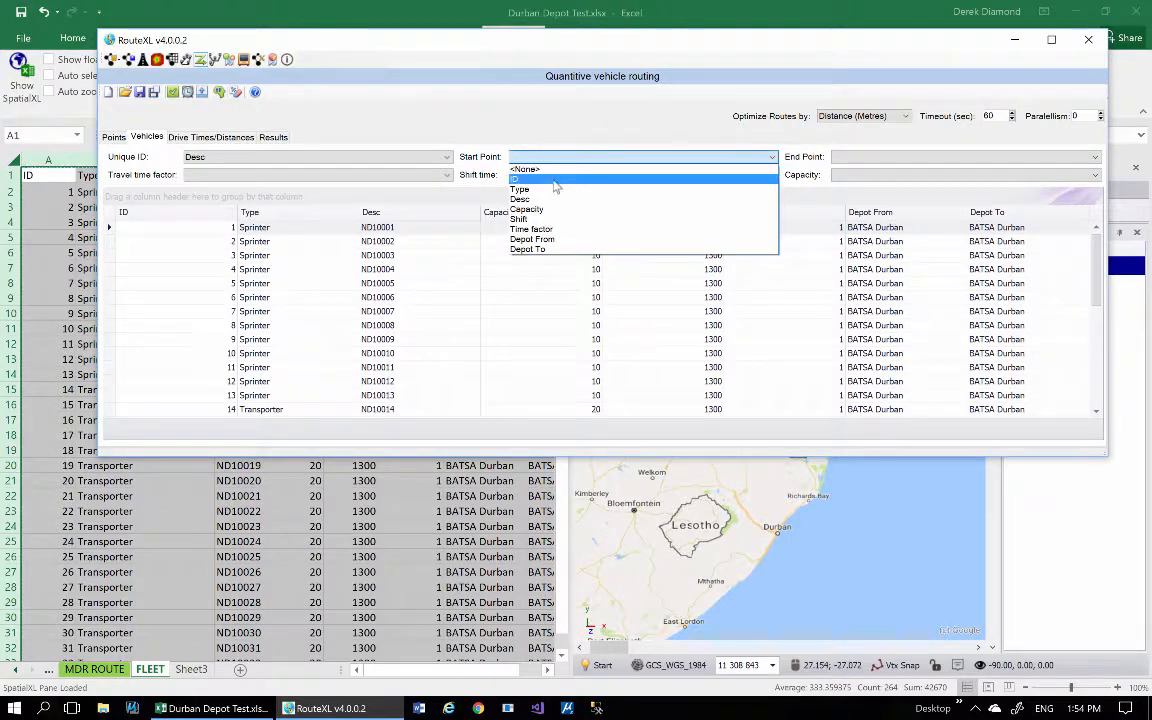
{"action": "left_click", "coordinate": [563, 242]}
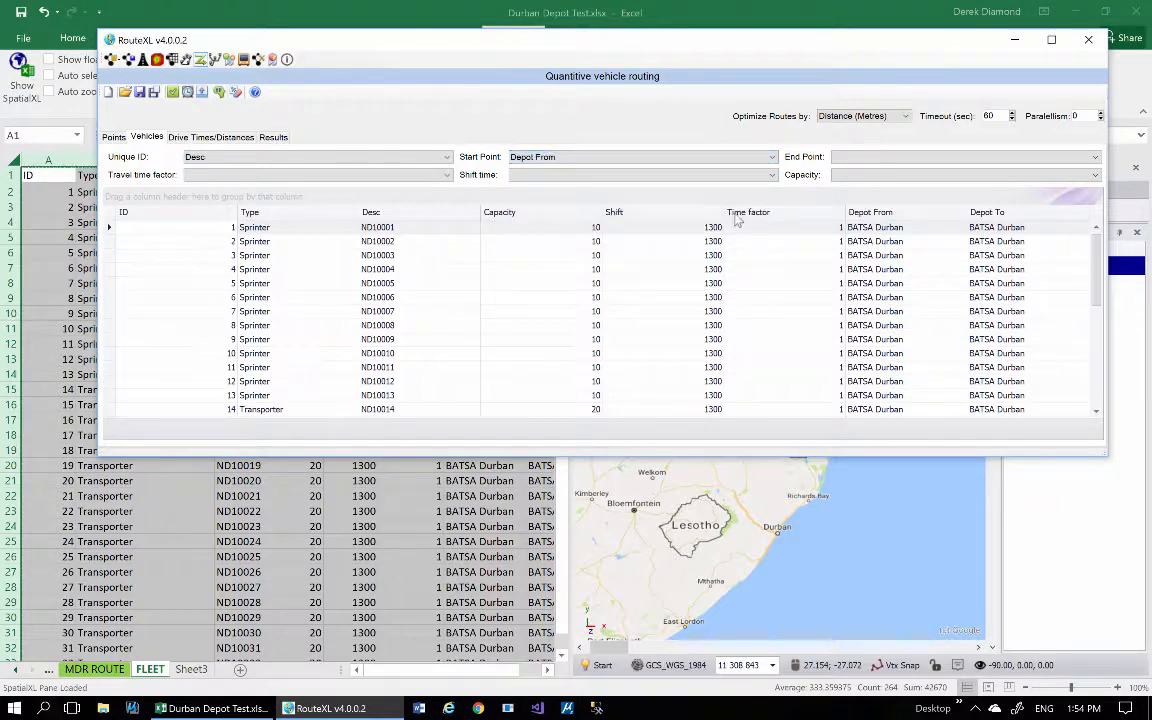
{"action": "left_click", "coordinate": [885, 158]}
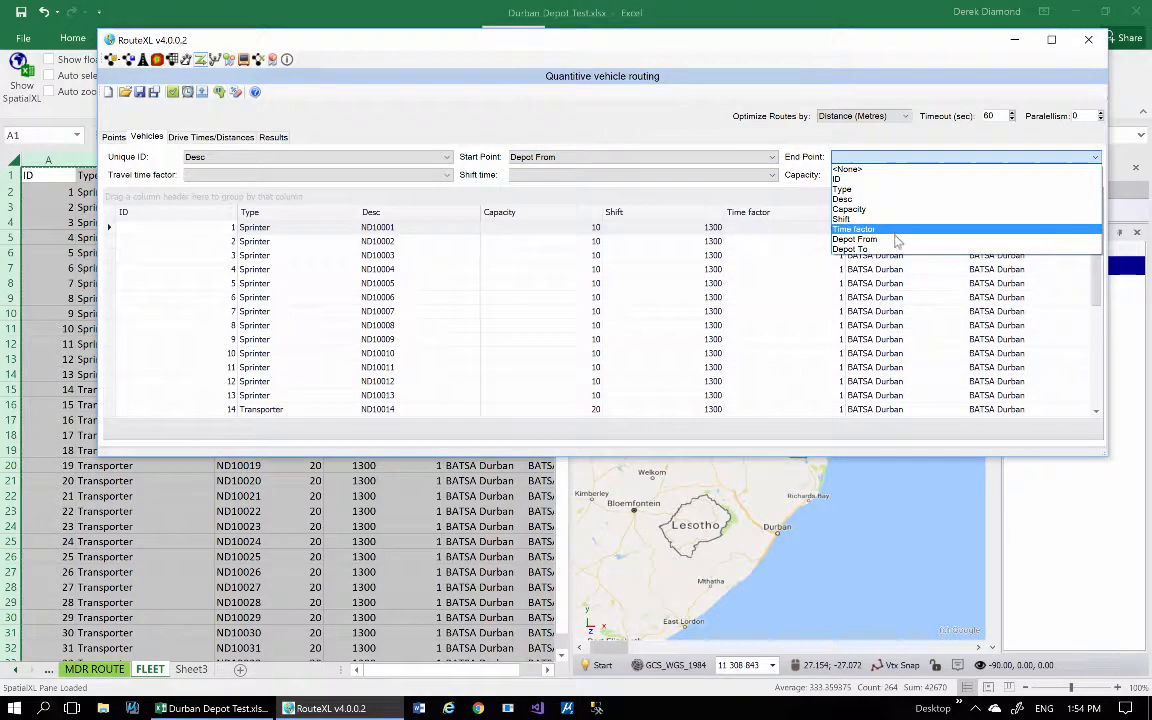
{"action": "left_click", "coordinate": [858, 249]}
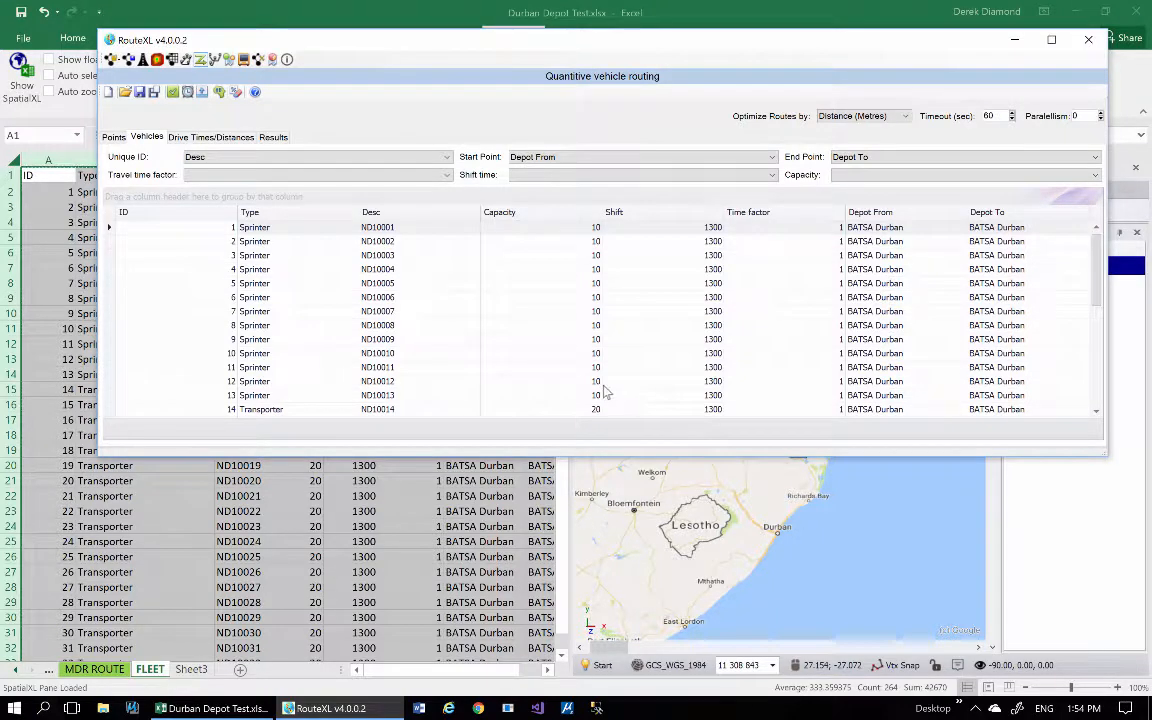
Map the vehicles' Travel time factor to Time factor, Shift time to Shift and Capacity to Capacity.
{"action": "left_click", "coordinate": [444, 178]}
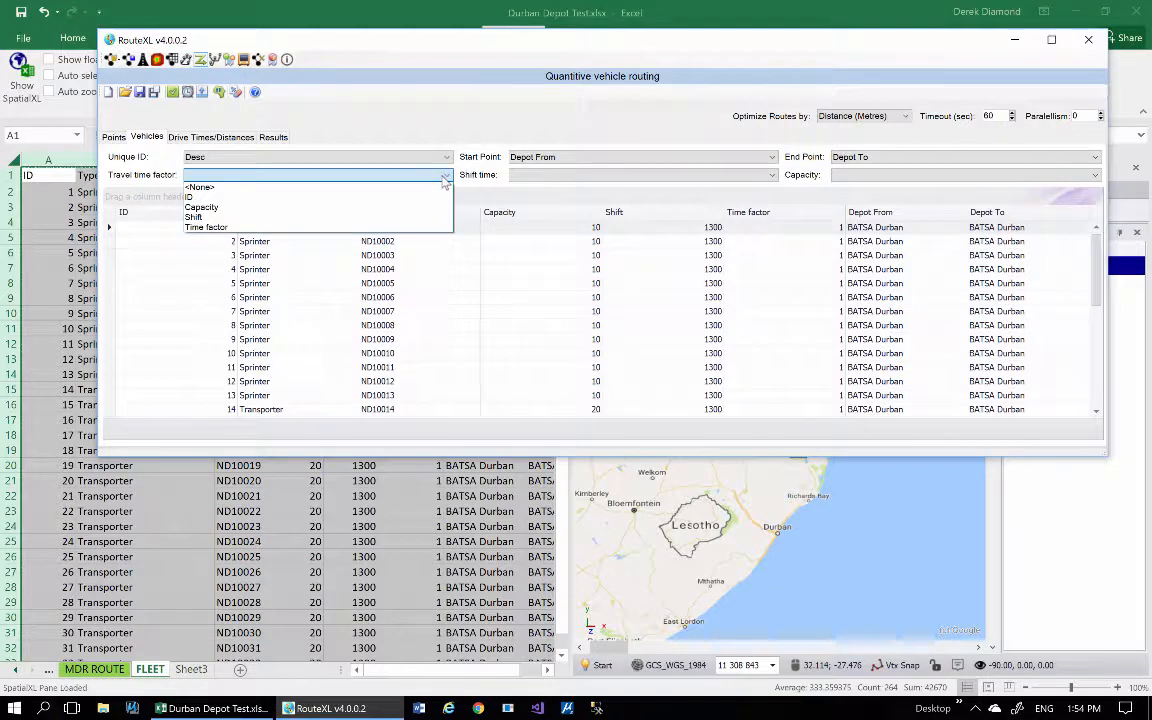
{"action": "left_click", "coordinate": [205, 228]}
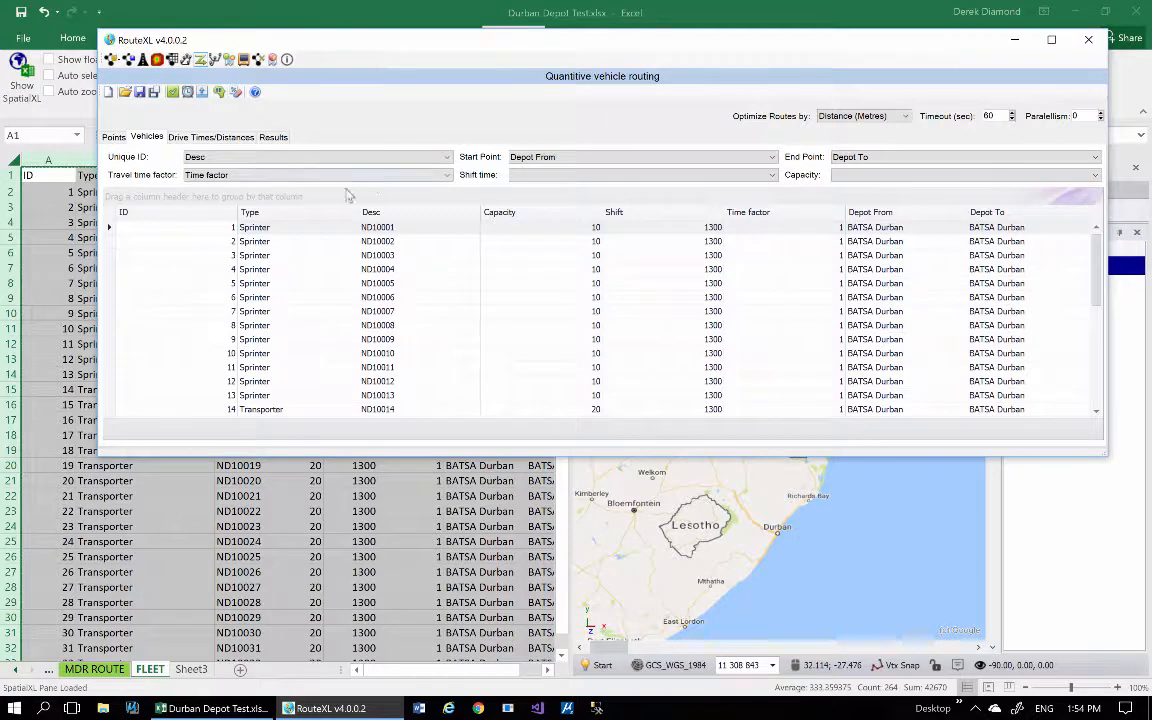
{"action": "left_click", "coordinate": [762, 177]}
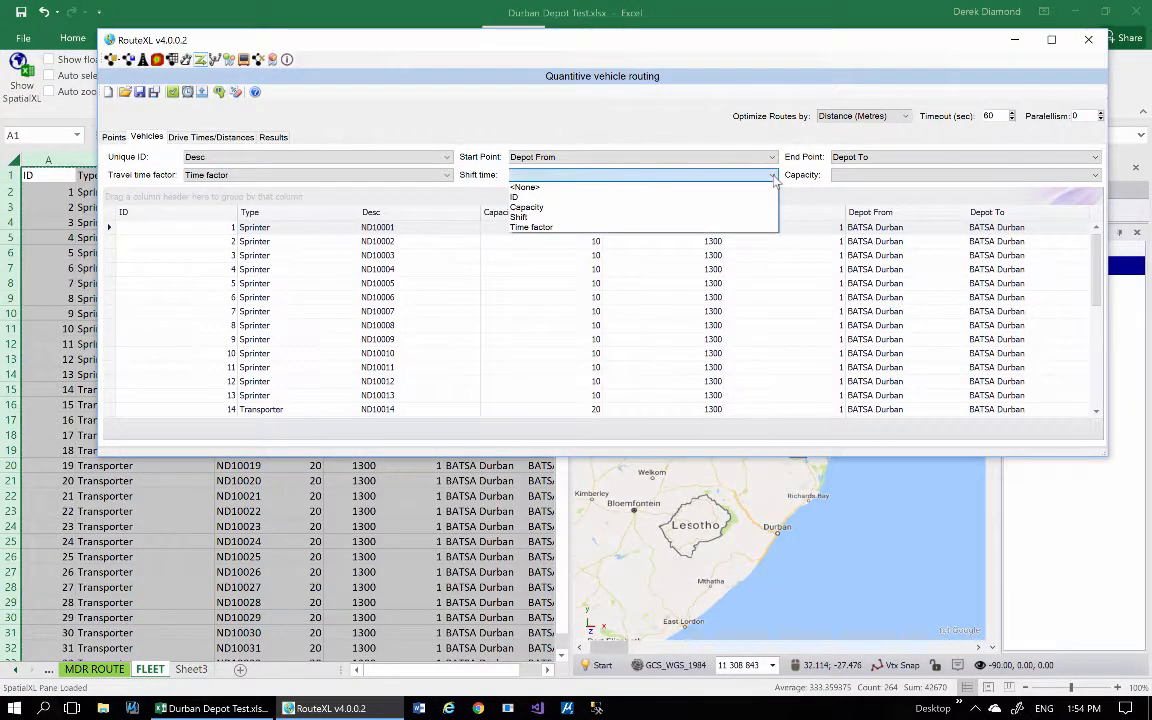
{"action": "left_click", "coordinate": [540, 217]}
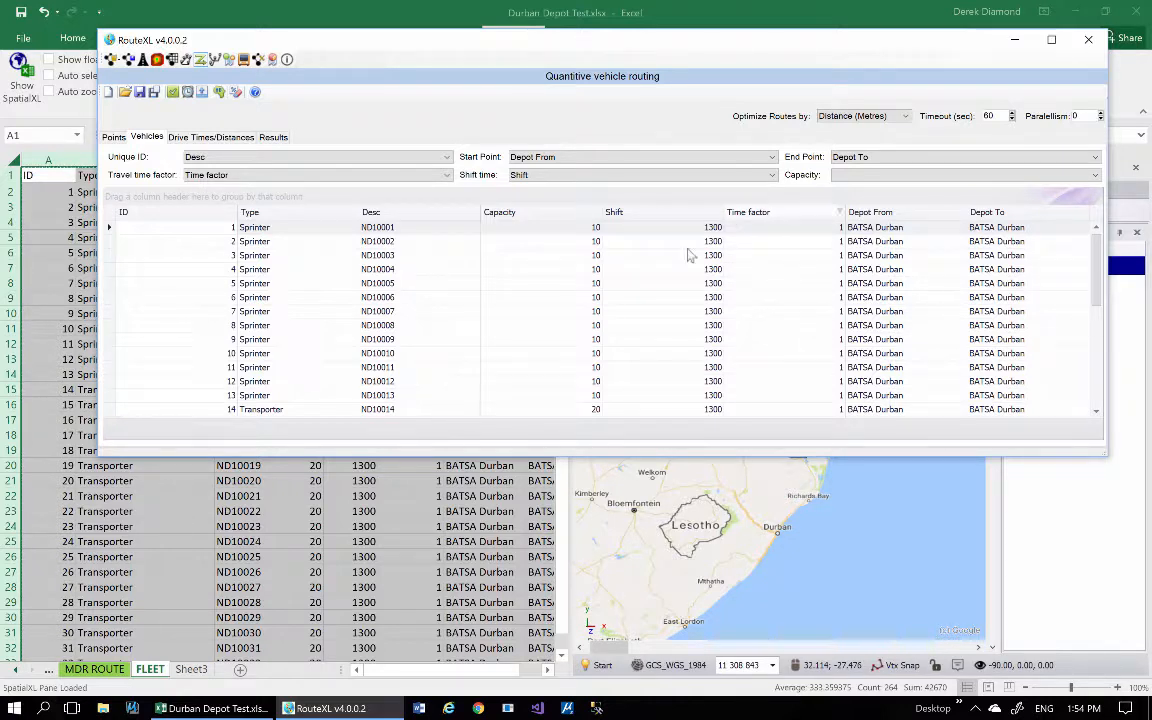
{"action": "left_click", "coordinate": [895, 175]}
{"action": "left_click", "coordinate": [850, 208]}
Check the Points and Vehicles data, validate the routing settings and dismiss the validation message.
{"action": "left_click", "coordinate": [113, 137]}
{"action": "left_click", "coordinate": [143, 137]}
{"action": "left_click", "coordinate": [113, 137]}
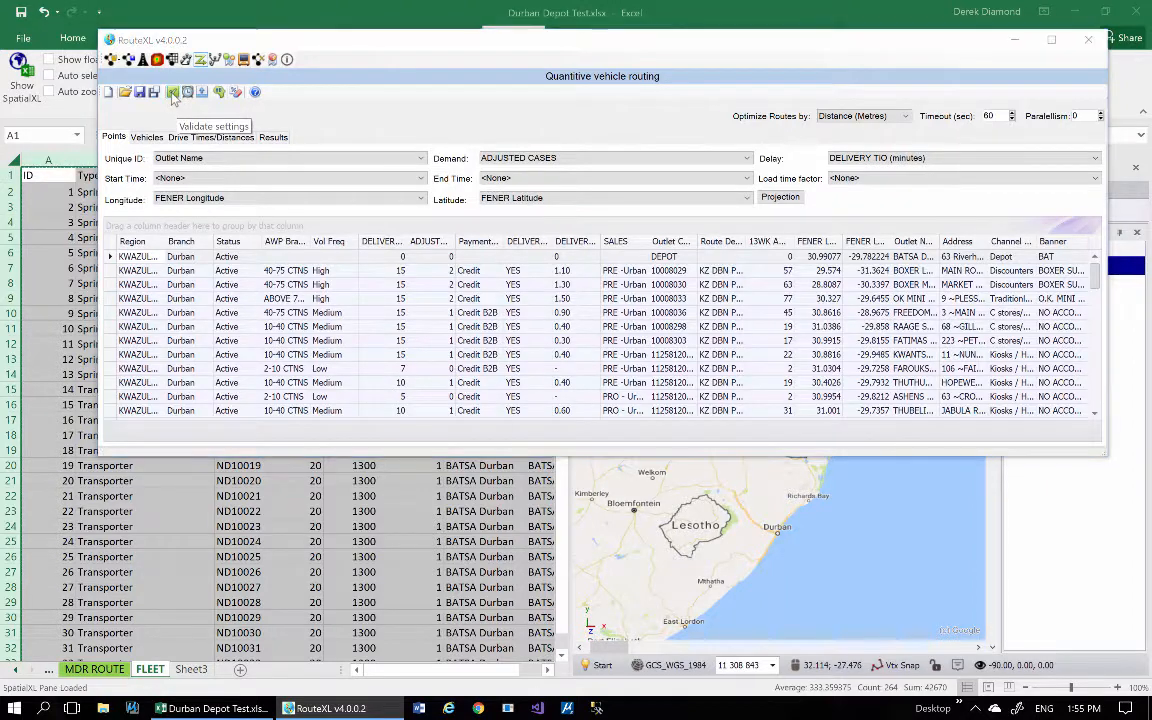
{"action": "left_click", "coordinate": [172, 92]}
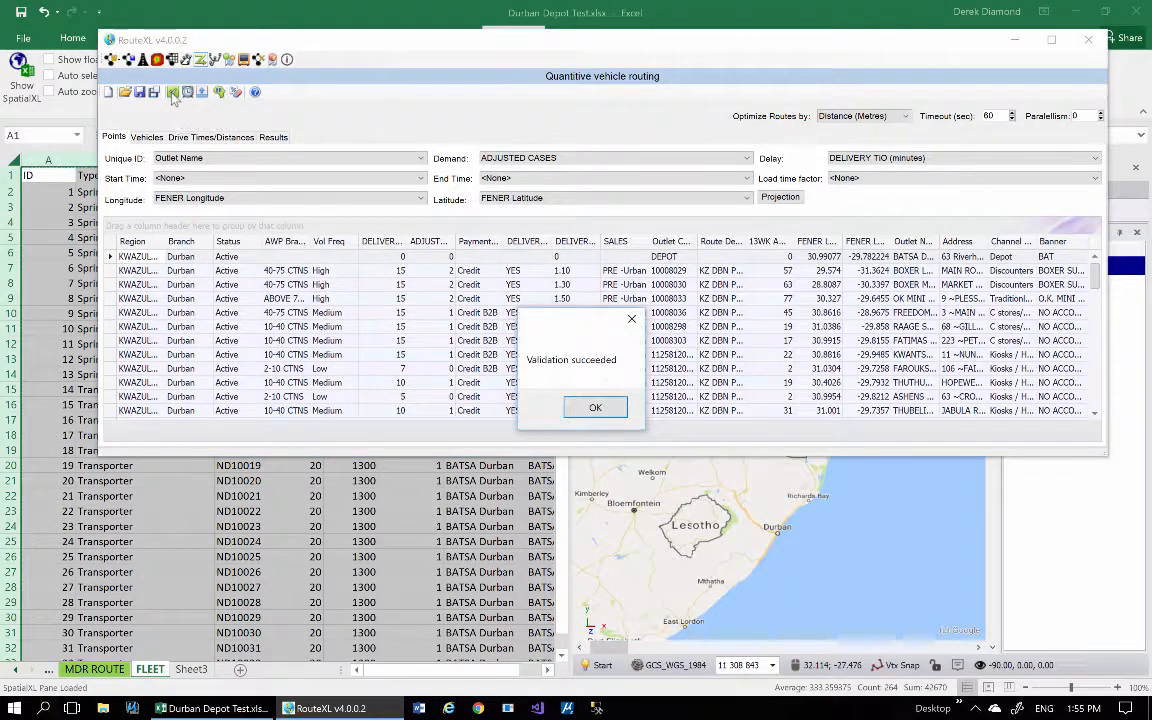
{"action": "left_click", "coordinate": [594, 407]}
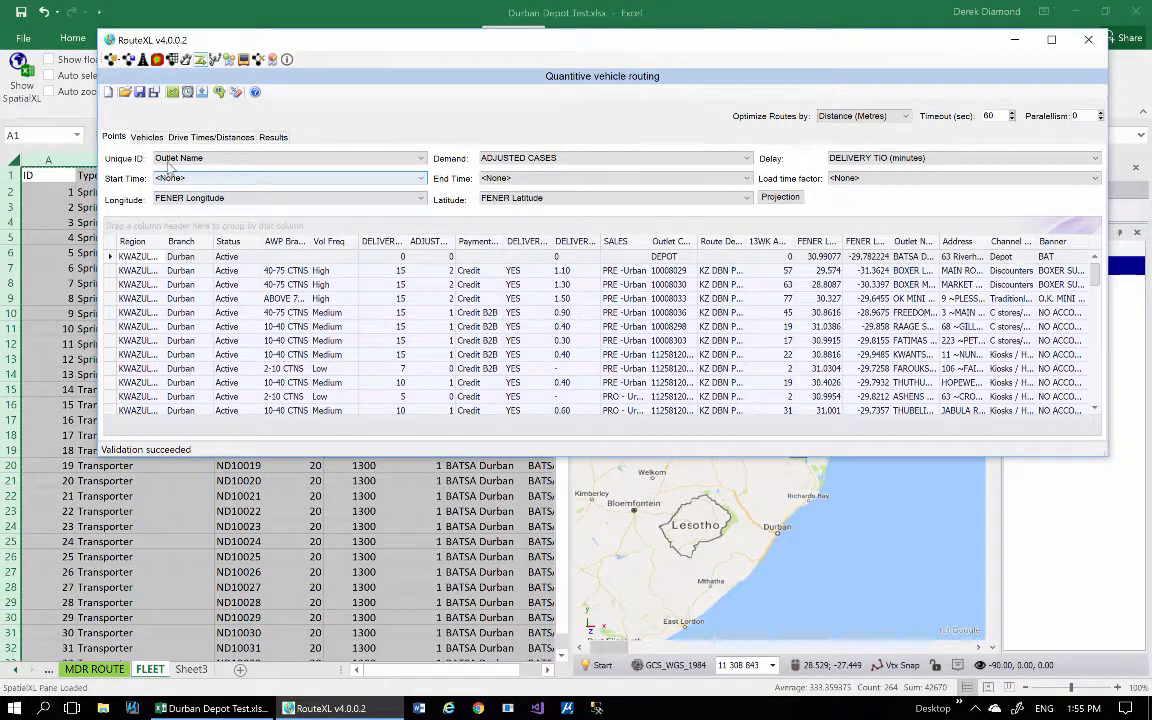
Review the column mappings and data of the vehicles and the points once more.
{"action": "left_click", "coordinate": [146, 139]}
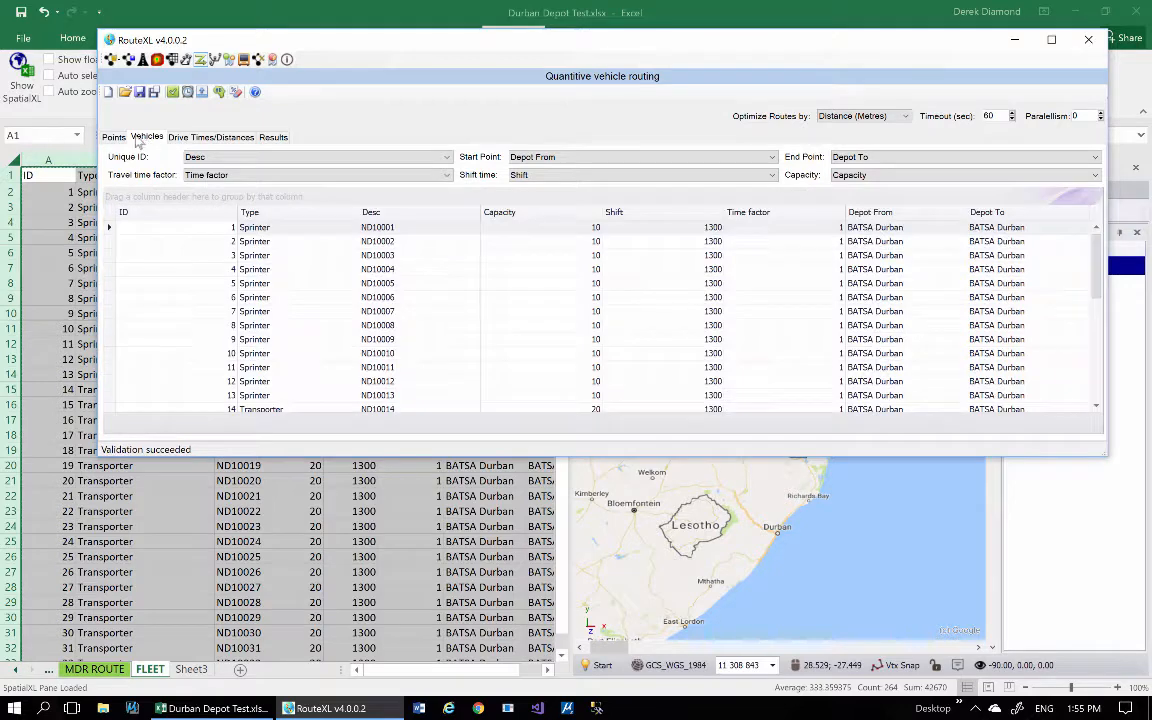
{"action": "left_click", "coordinate": [114, 139]}
{"action": "left_click", "coordinate": [134, 136]}
{"action": "left_click", "coordinate": [113, 136]}
{"action": "left_click", "coordinate": [138, 137]}
{"action": "left_click", "coordinate": [114, 138]}
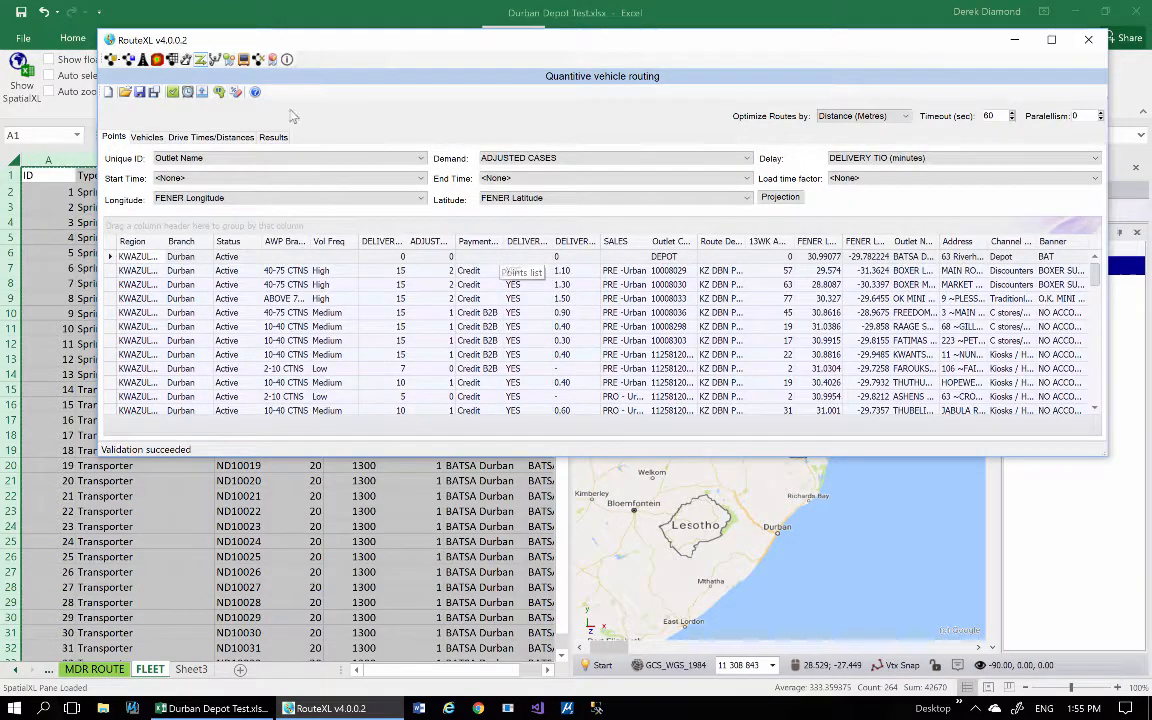
Save the routing project as Durban.Qvrw in the Pending folder, replacing the existing file.
{"action": "left_click", "coordinate": [140, 93]}
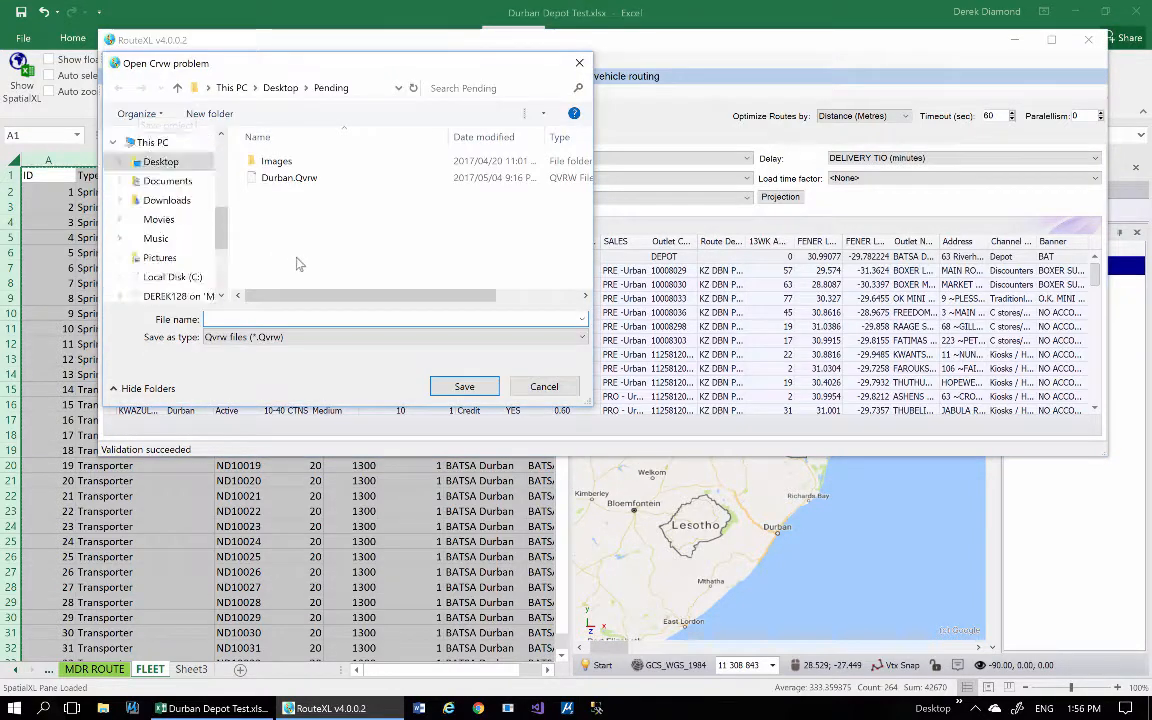
{"action": "left_click", "coordinate": [300, 177]}
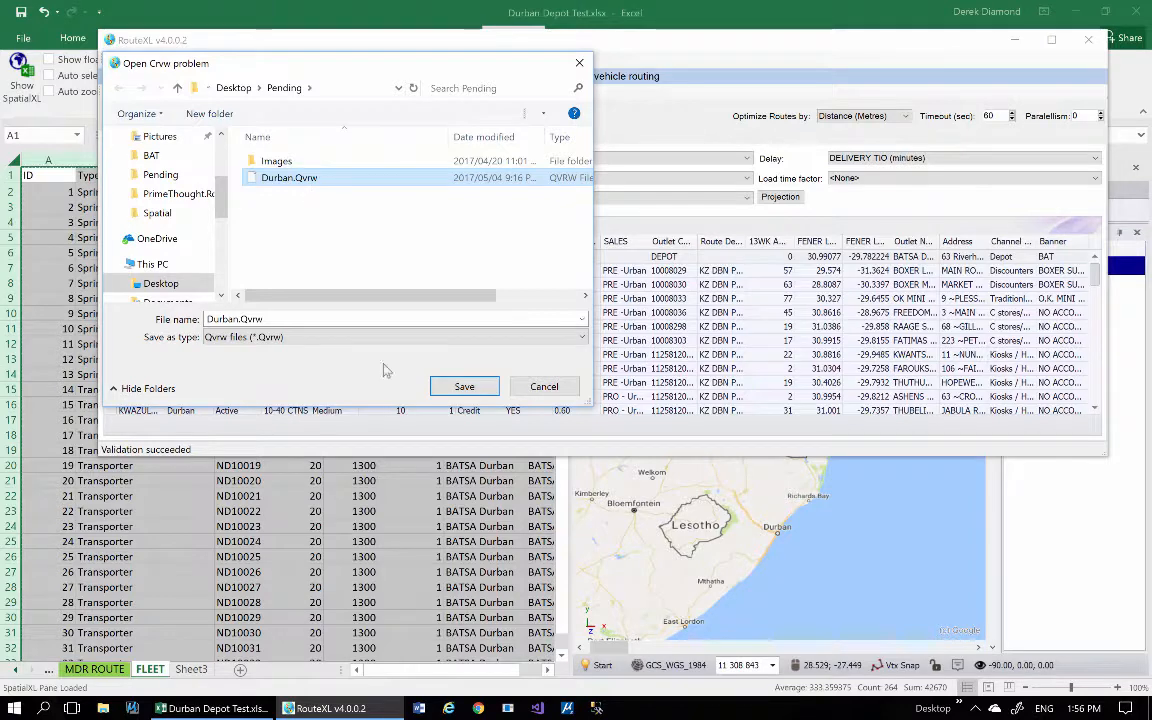
{"action": "left_click", "coordinate": [465, 387]}
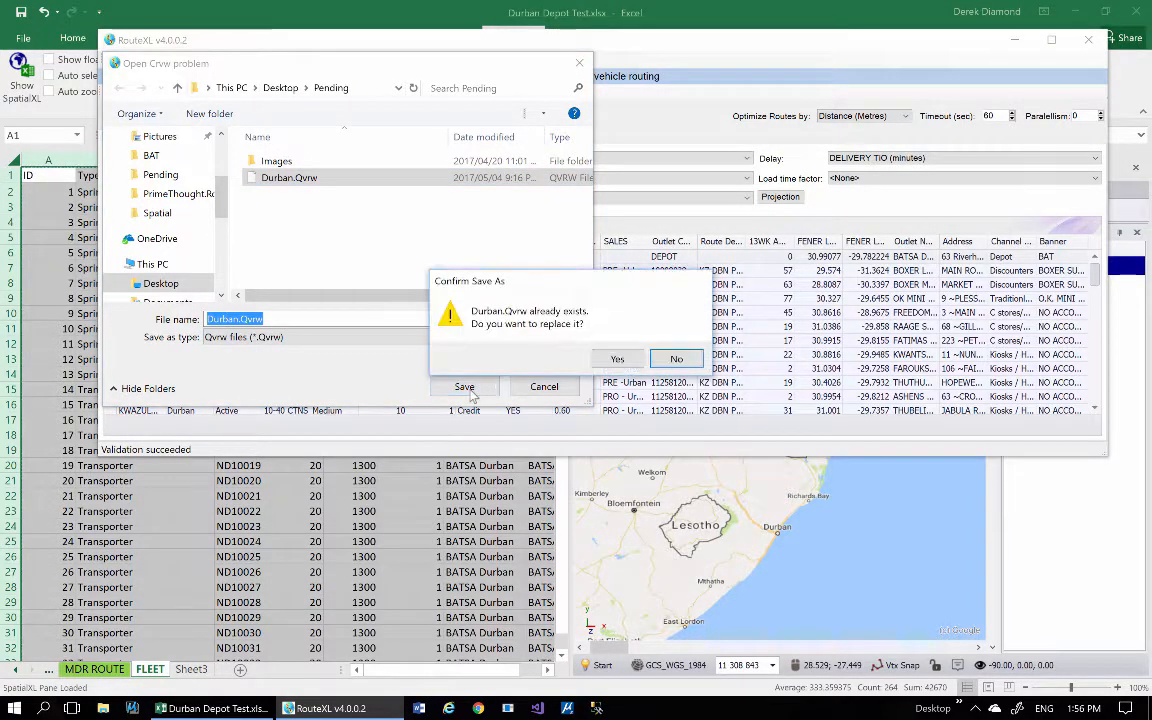
{"action": "left_click", "coordinate": [618, 358]}
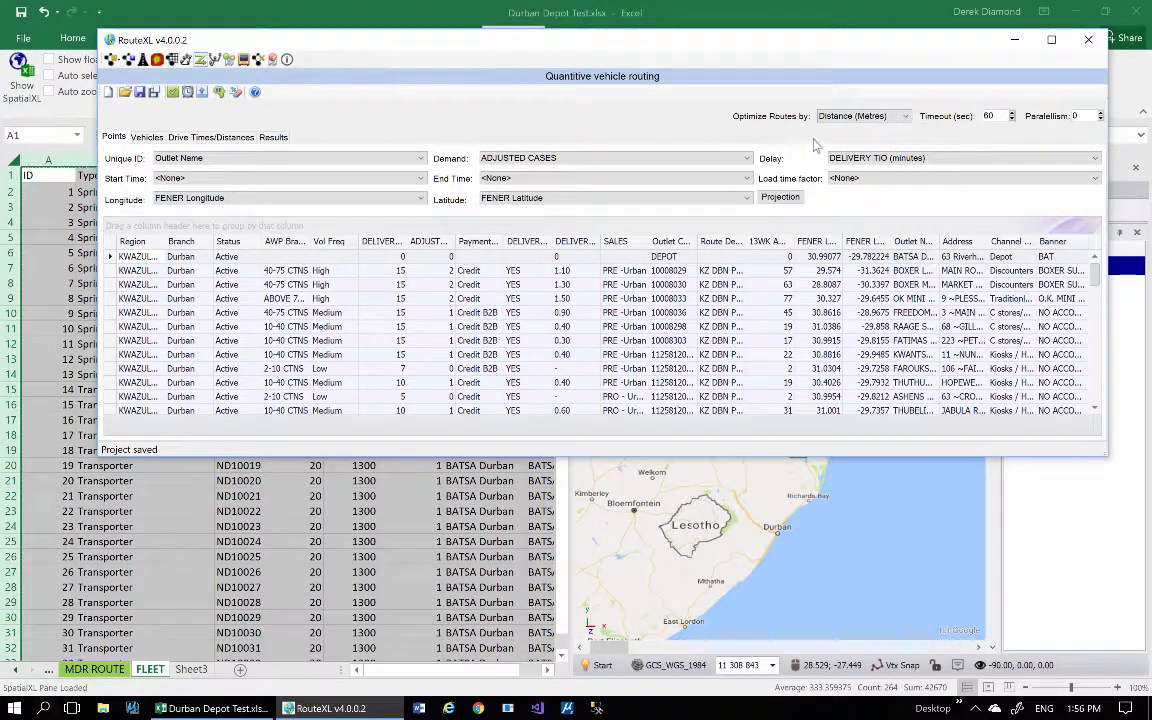
Set the routes to be optimized by Time (Minutes) and calculate new times and distances between the points.
{"action": "left_click", "coordinate": [855, 116]}
{"action": "left_click", "coordinate": [848, 133]}
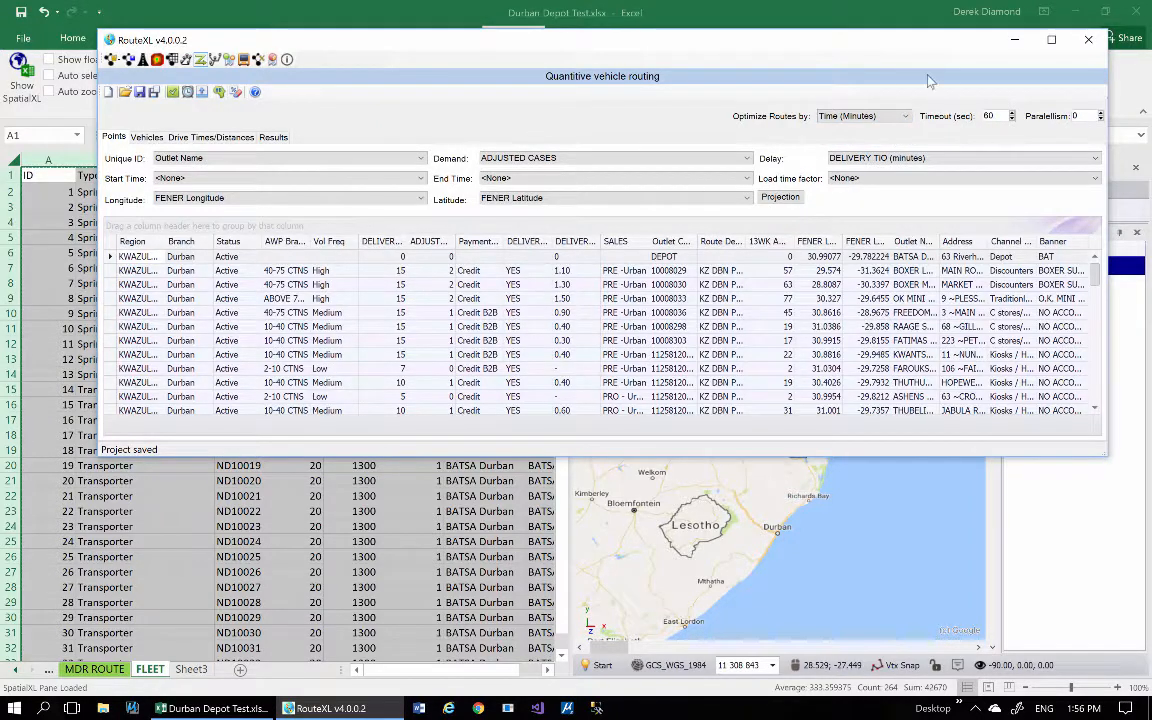
{"action": "left_click", "coordinate": [187, 92]}
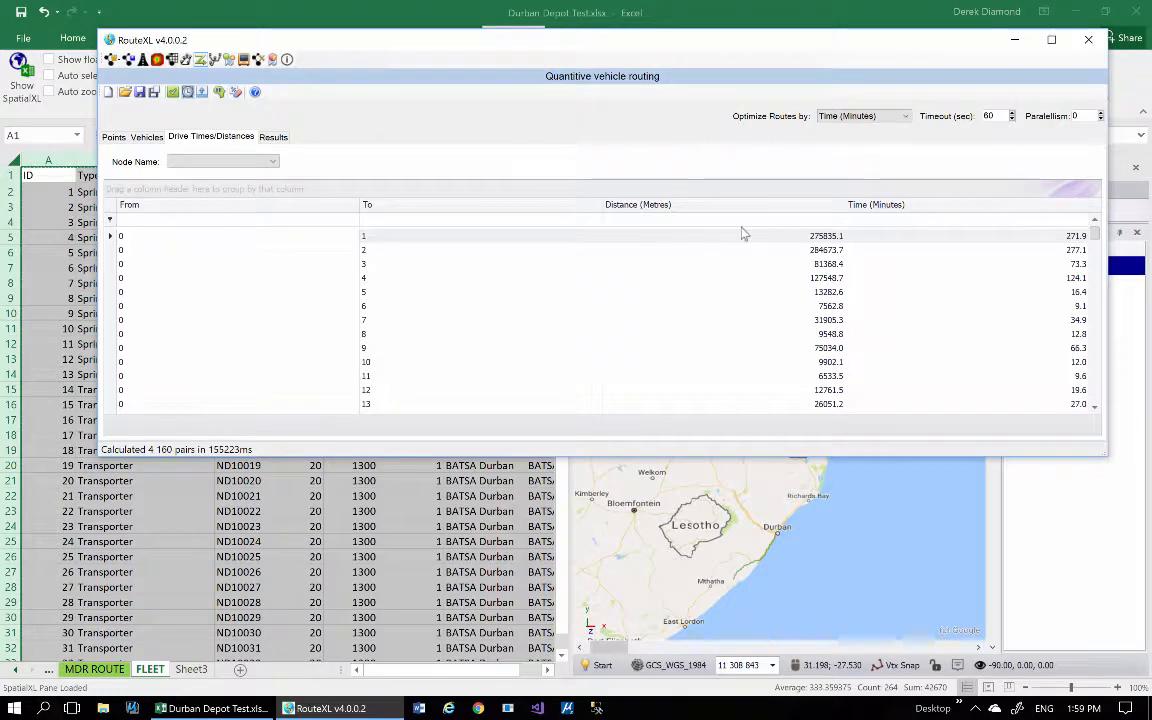
Label the drive-time nodes by Outlet Name and preview individual routes from BATSA Durban to its outlets on the map.
{"action": "left_click", "coordinate": [271, 163]}
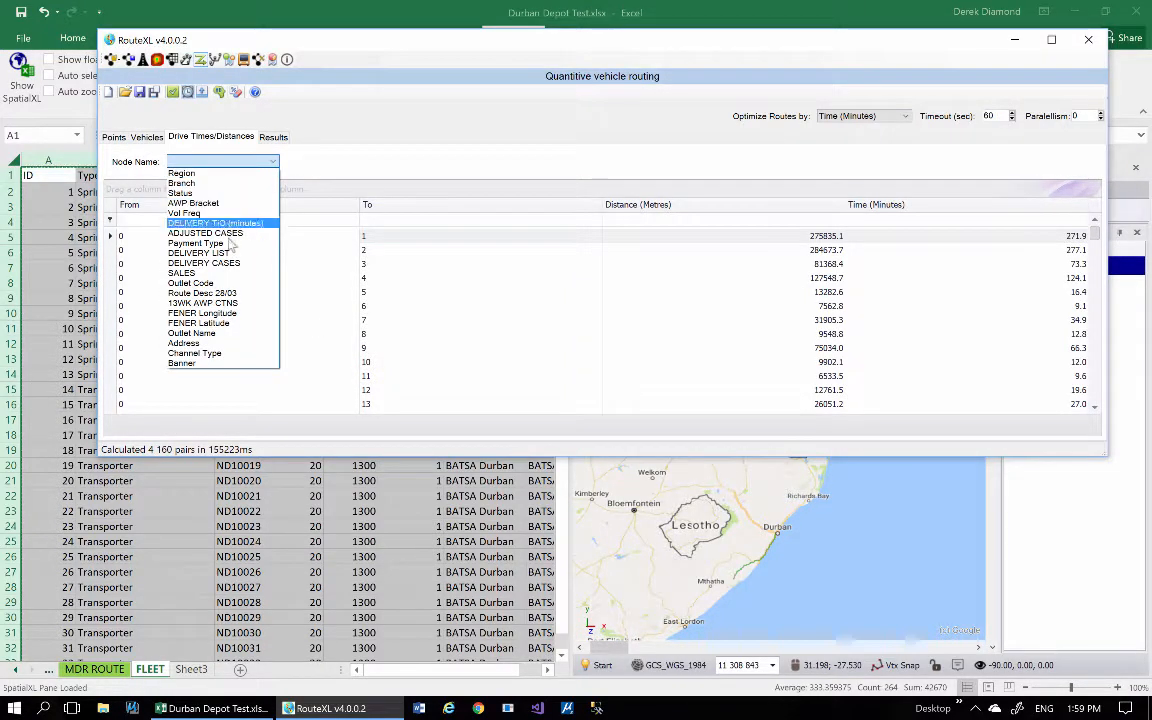
{"action": "left_click", "coordinate": [213, 334]}
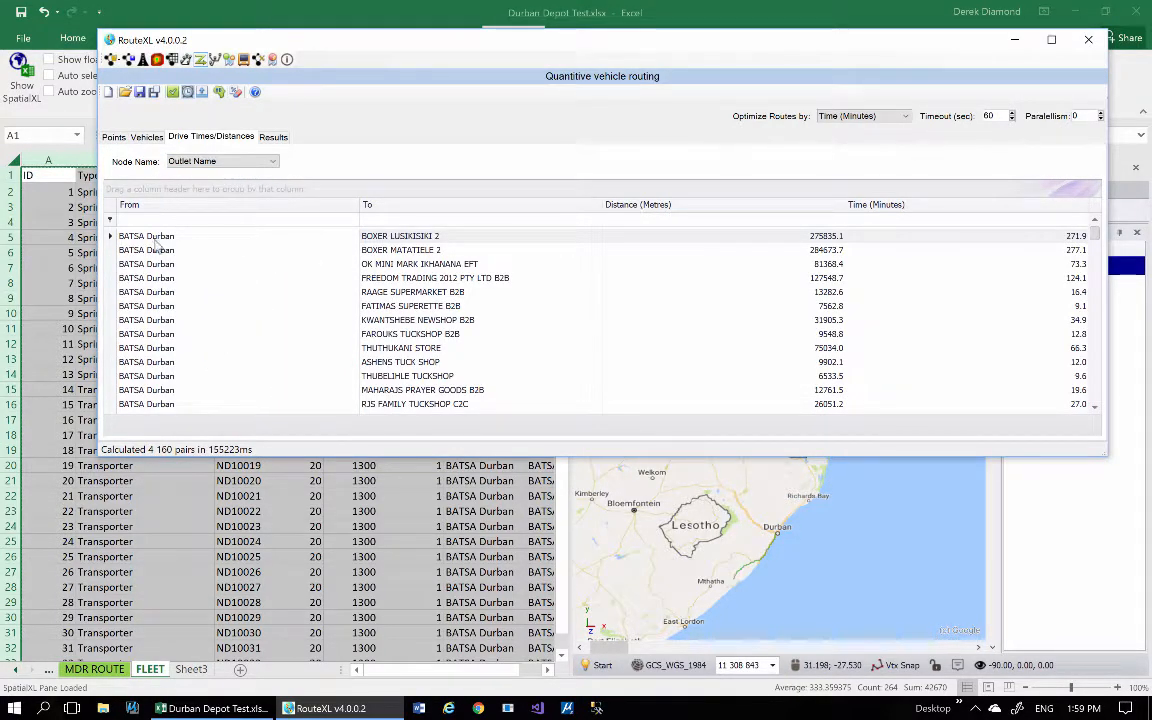
{"action": "left_click", "coordinate": [111, 238]}
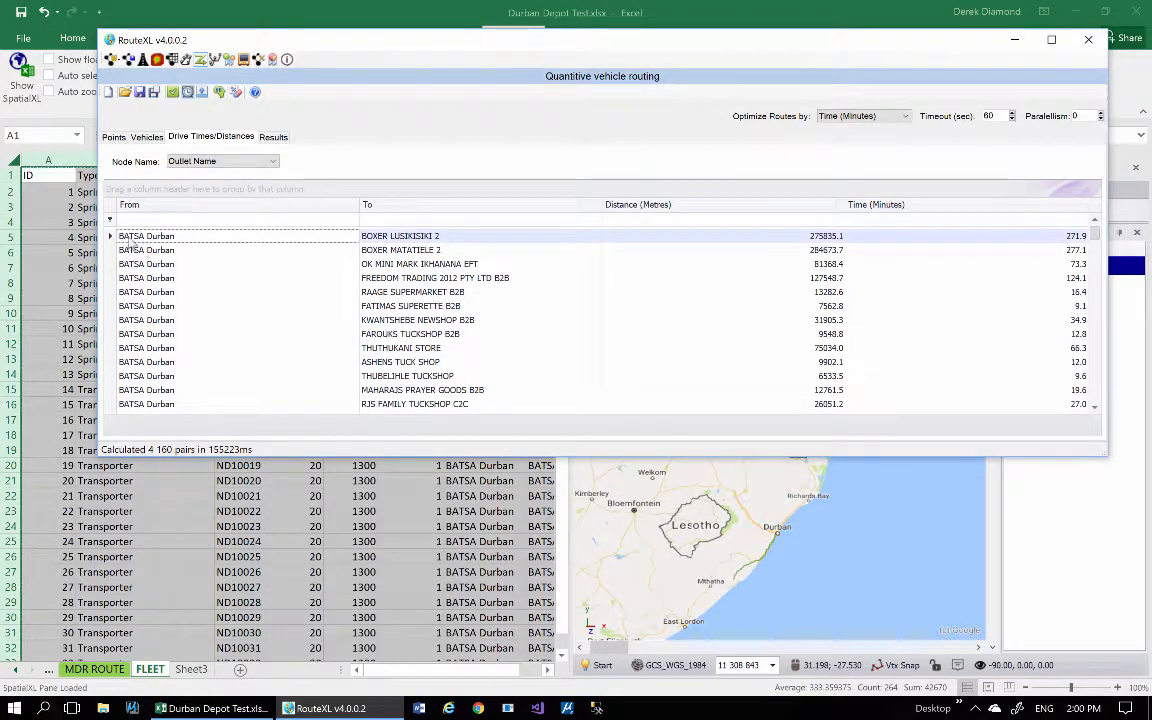
{"action": "left_click", "coordinate": [117, 250]}
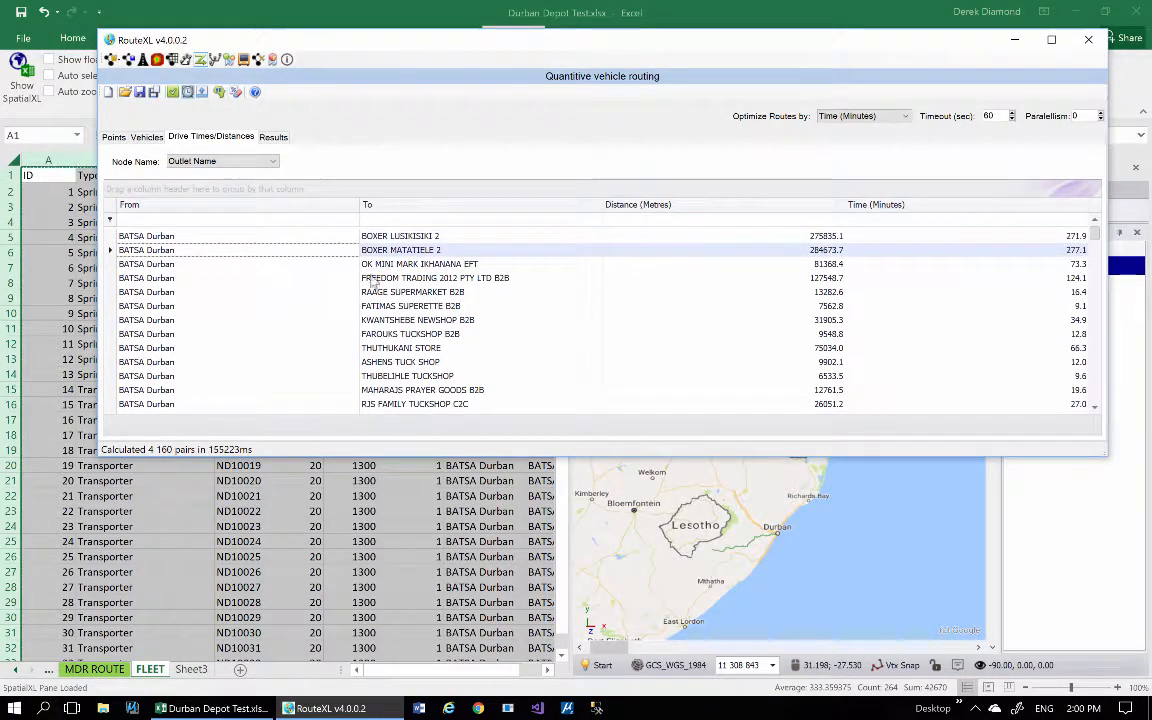
{"action": "left_click", "coordinate": [112, 236]}
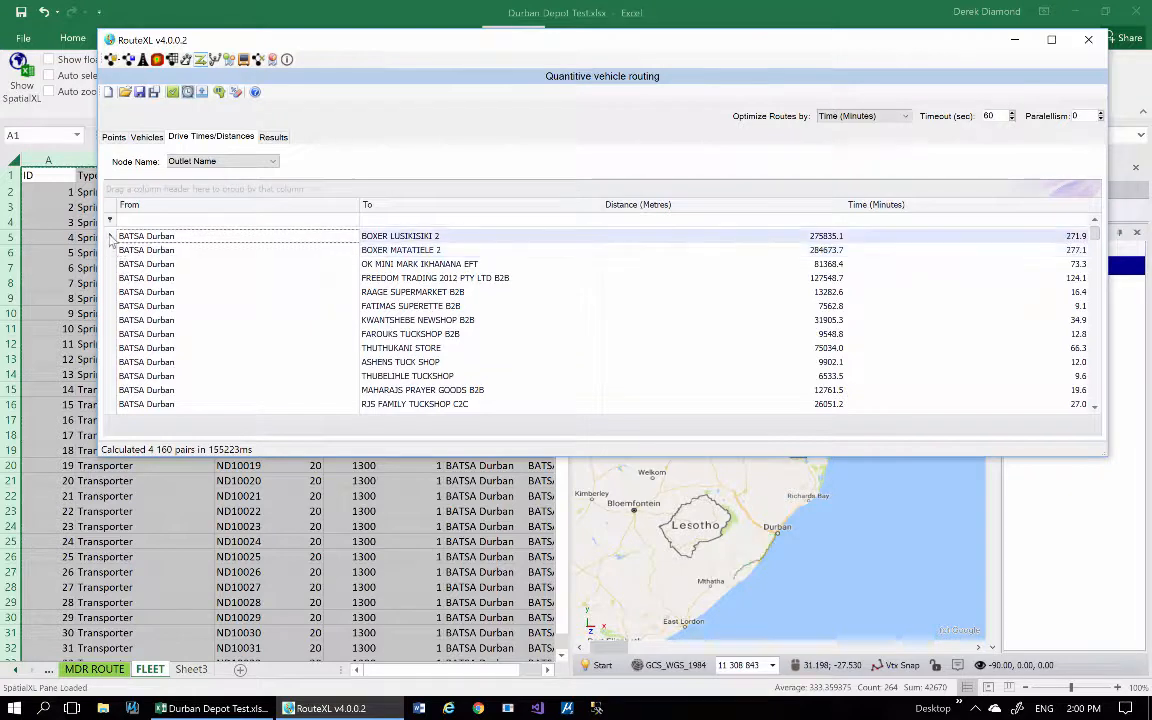
{"action": "left_click", "coordinate": [113, 250]}
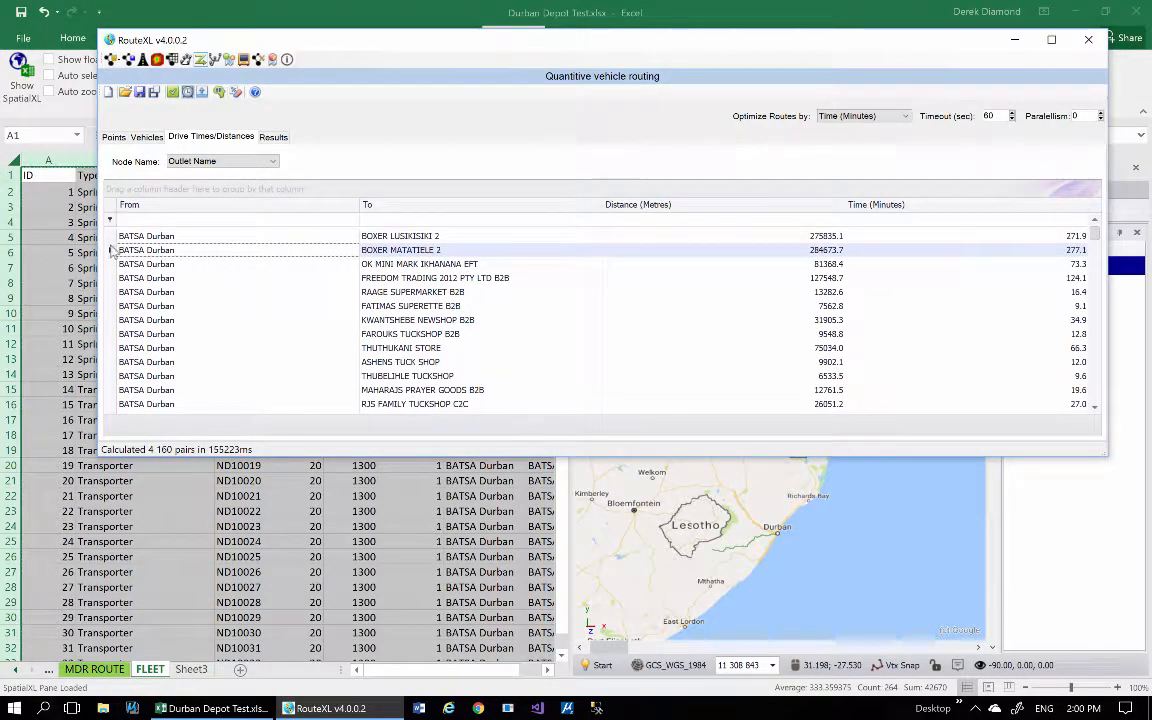
{"action": "left_click", "coordinate": [113, 264]}
{"action": "left_click", "coordinate": [110, 278]}
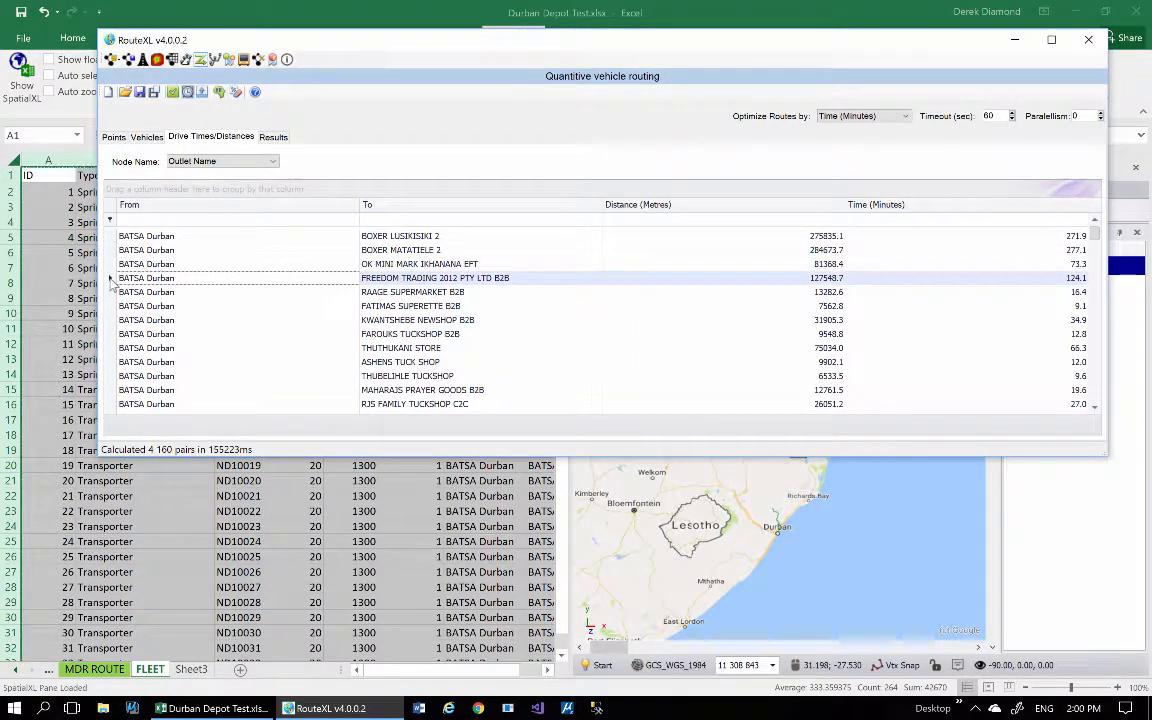
{"action": "left_click", "coordinate": [111, 306]}
{"action": "left_click", "coordinate": [111, 278]}
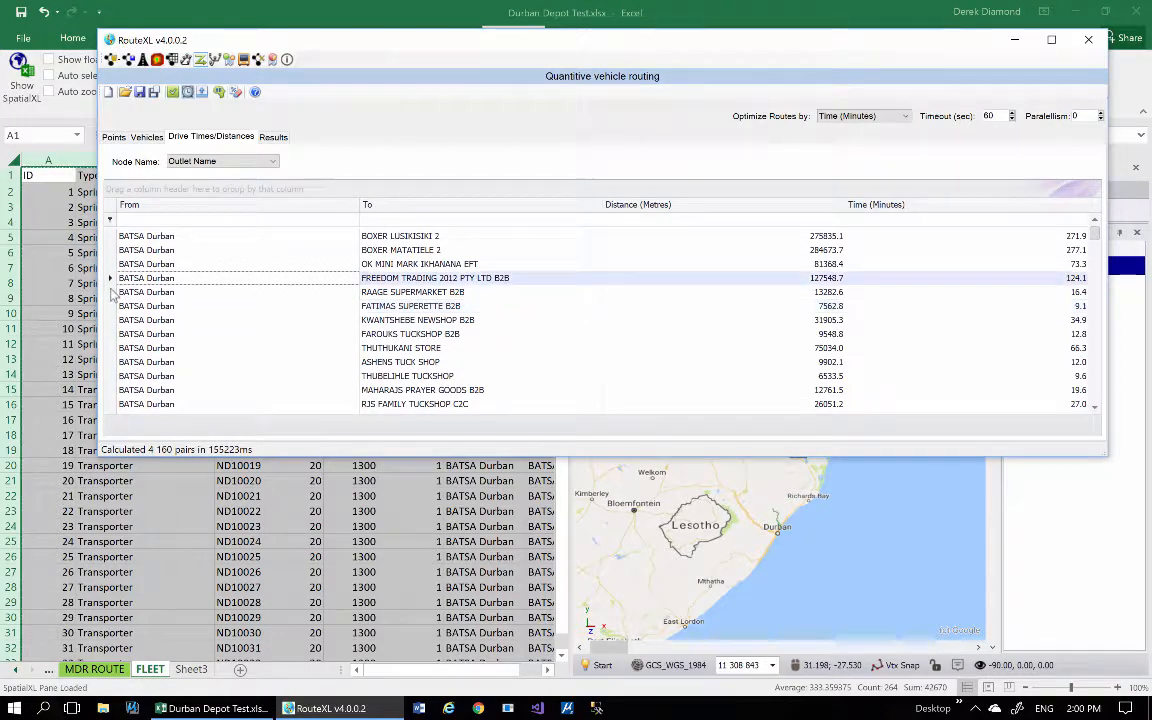
{"action": "left_click", "coordinate": [111, 292]}
{"action": "left_click", "coordinate": [112, 320]}
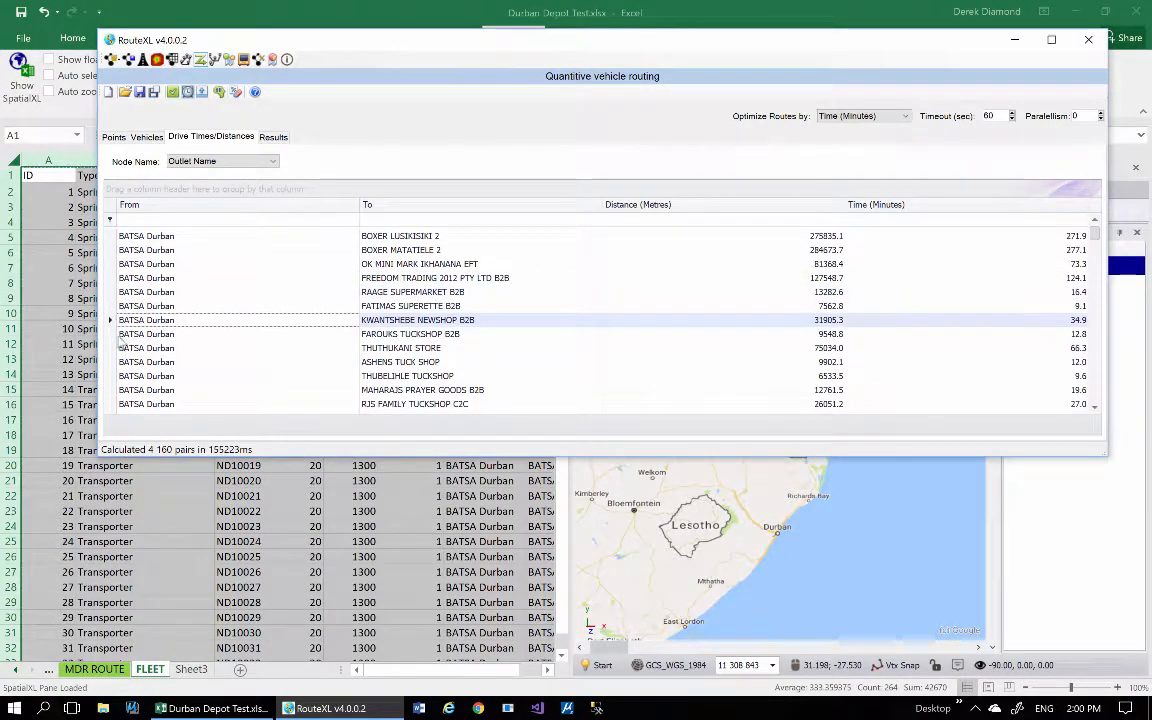
{"action": "left_click", "coordinate": [112, 334]}
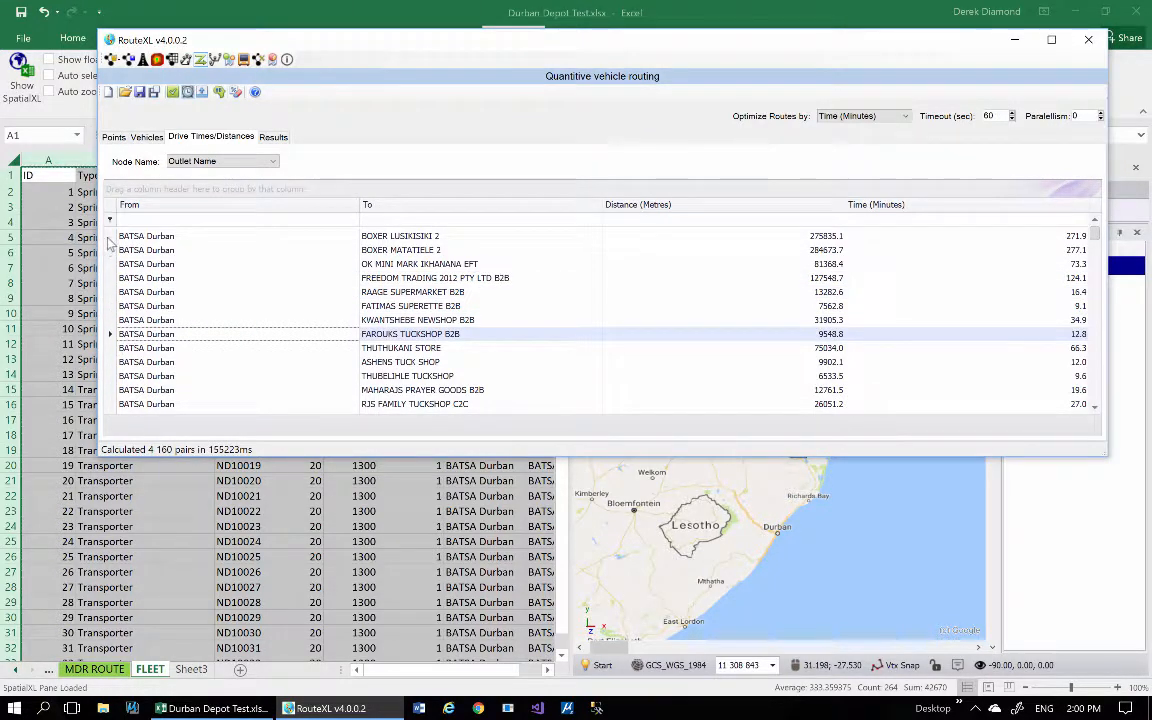
Select all drive-time pairs starting from BATSA Durban and zoom the map to the BABOOS BUTCHERY AND SUPERETTE B2B route.
{"action": "left_click_drag", "start_coordinate": [106, 236], "coordinate": [178, 297]}
{"action": "left_click", "coordinate": [176, 346], "text": "shift"}
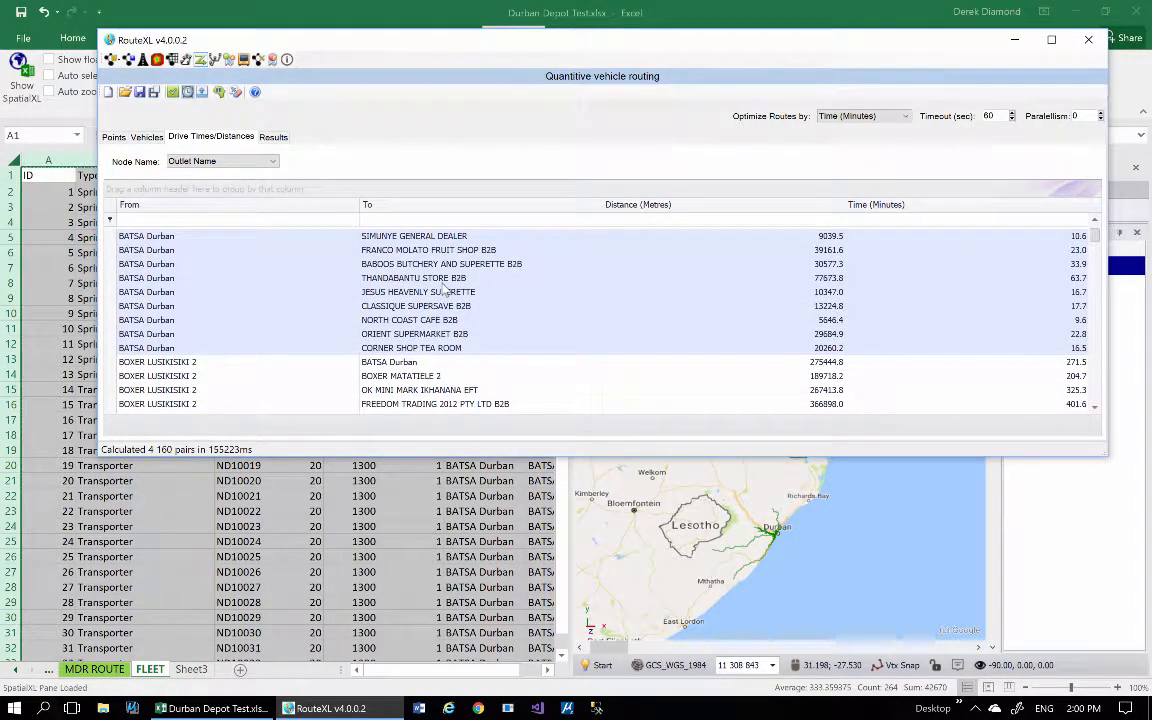
{"action": "right_click", "coordinate": [122, 264]}
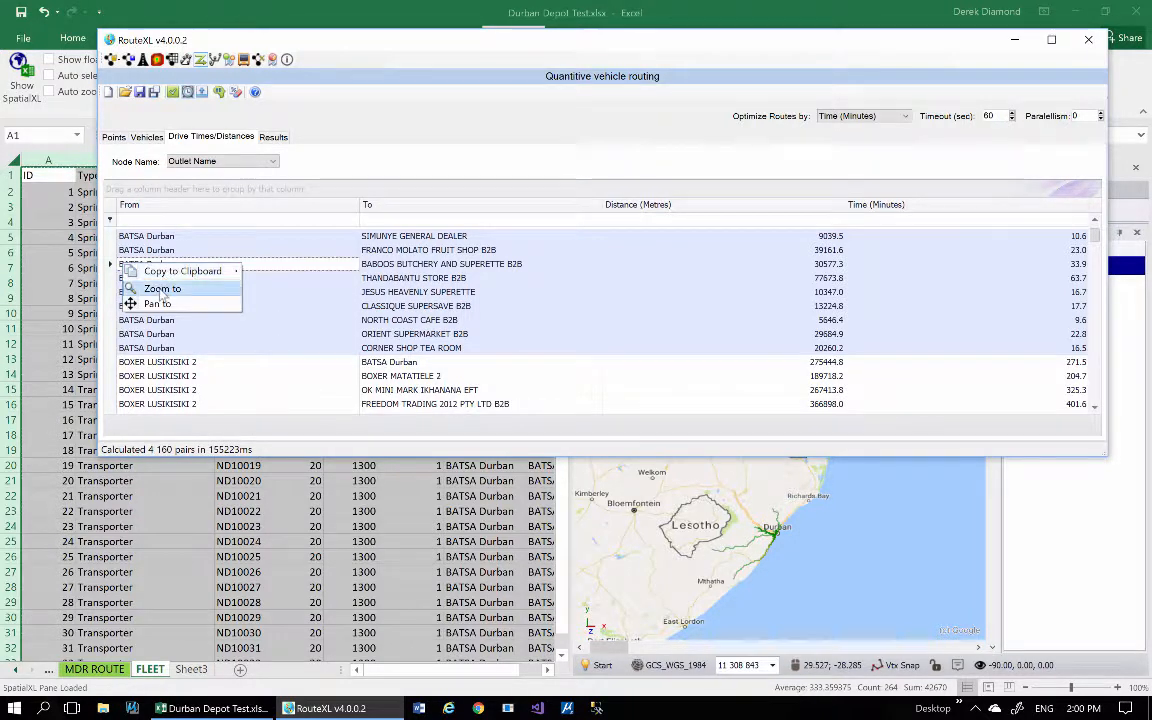
{"action": "left_click", "coordinate": [161, 289]}
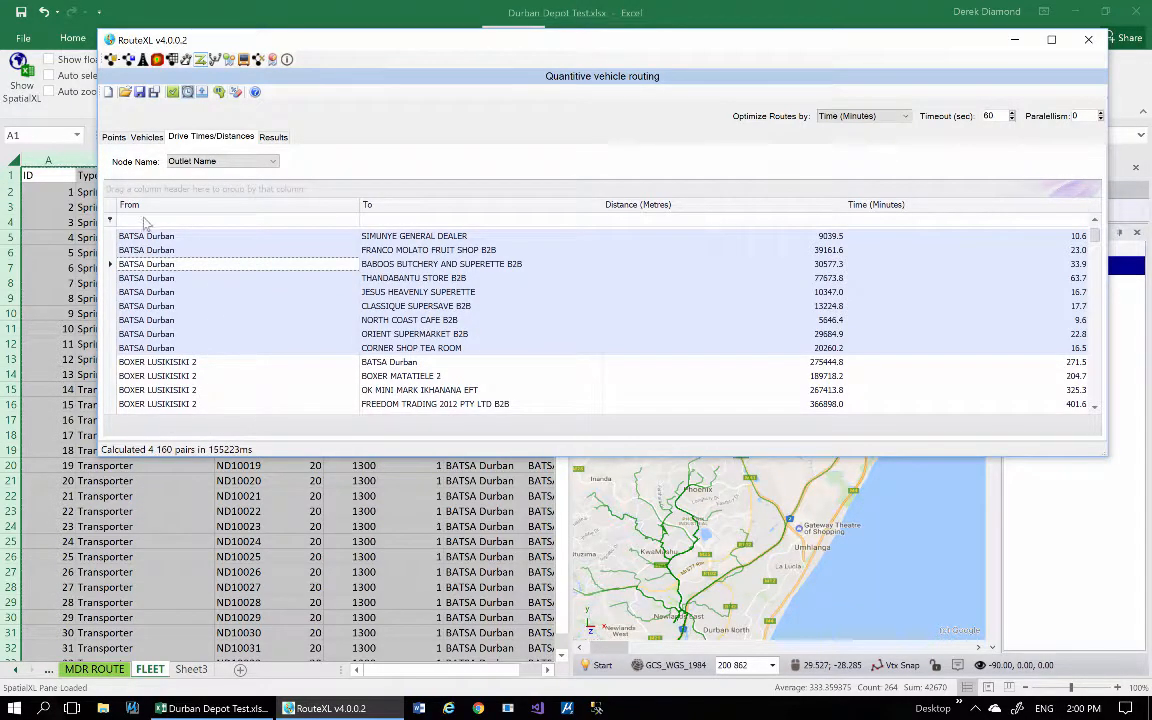
Preview the individual routes from BATSA Durban to NORTH COAST CAFE B2B and THANDABANTU STORE B2B on the map.
{"action": "left_click", "coordinate": [147, 283]}
{"action": "left_click", "coordinate": [142, 323]}
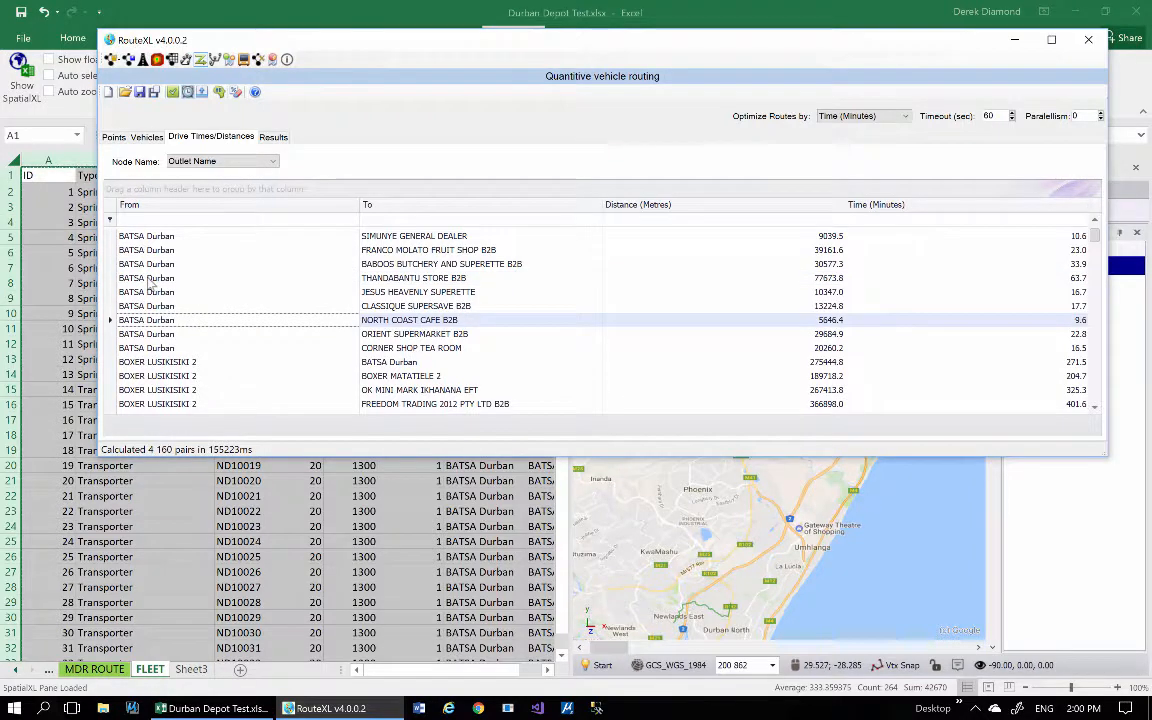
{"action": "left_click", "coordinate": [148, 280]}
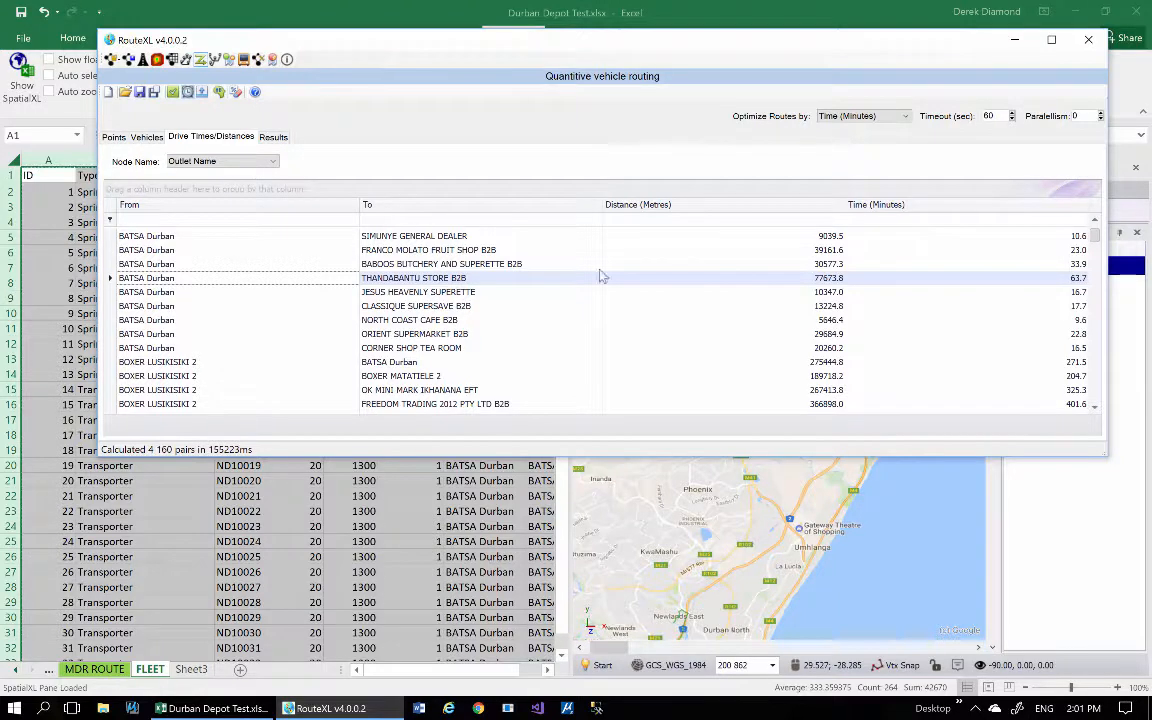
Check the vehicles and points data and save the project with its calculated drive times.
{"action": "left_click", "coordinate": [146, 137]}
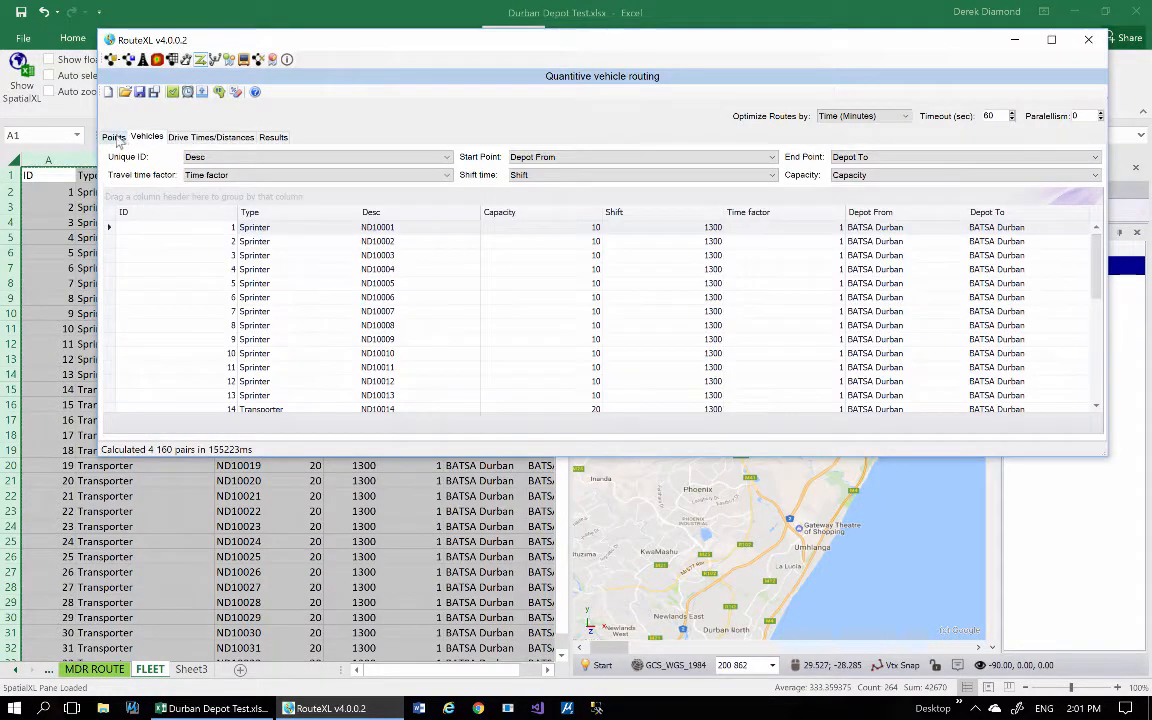
{"action": "left_click", "coordinate": [113, 137]}
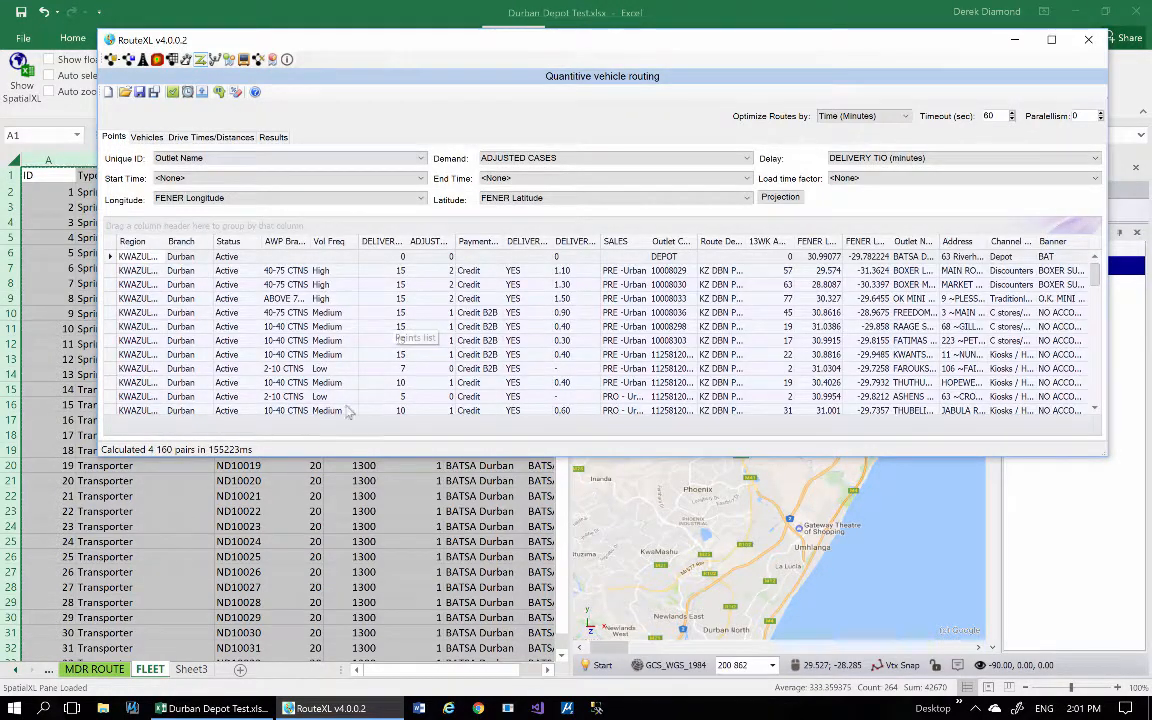
{"action": "left_click", "coordinate": [140, 92]}
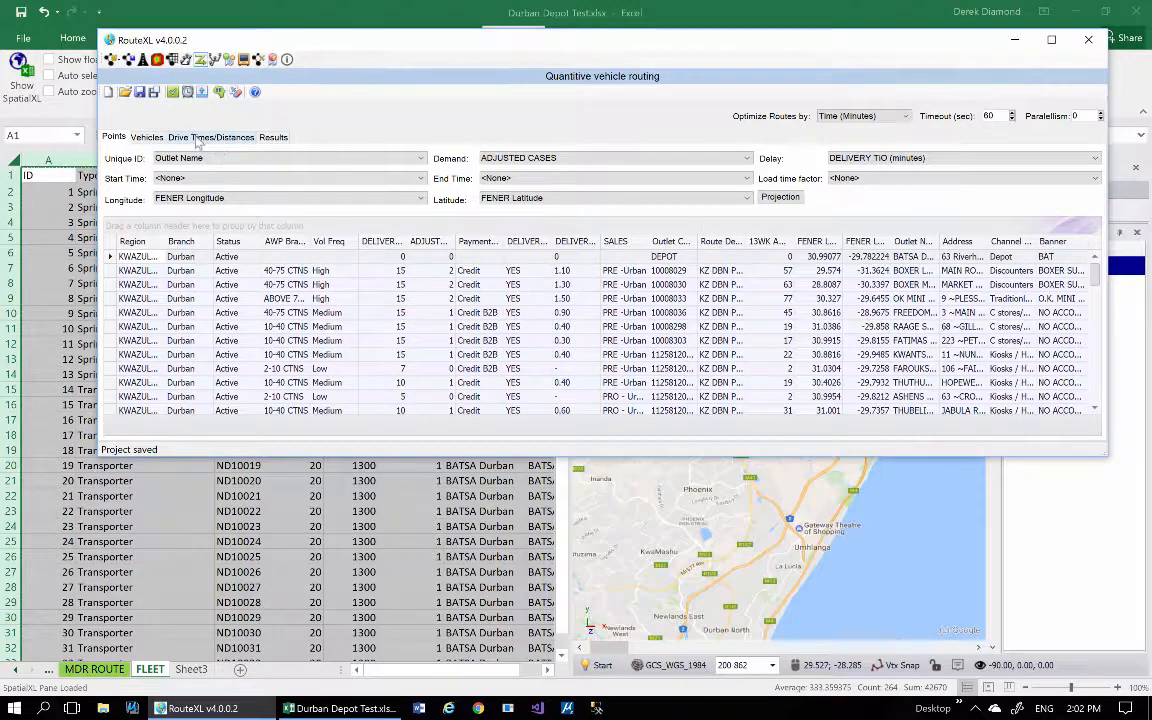
Review the drive times and distances and the vehicles' column mappings.
{"action": "left_click", "coordinate": [146, 136]}
{"action": "left_click", "coordinate": [192, 137]}
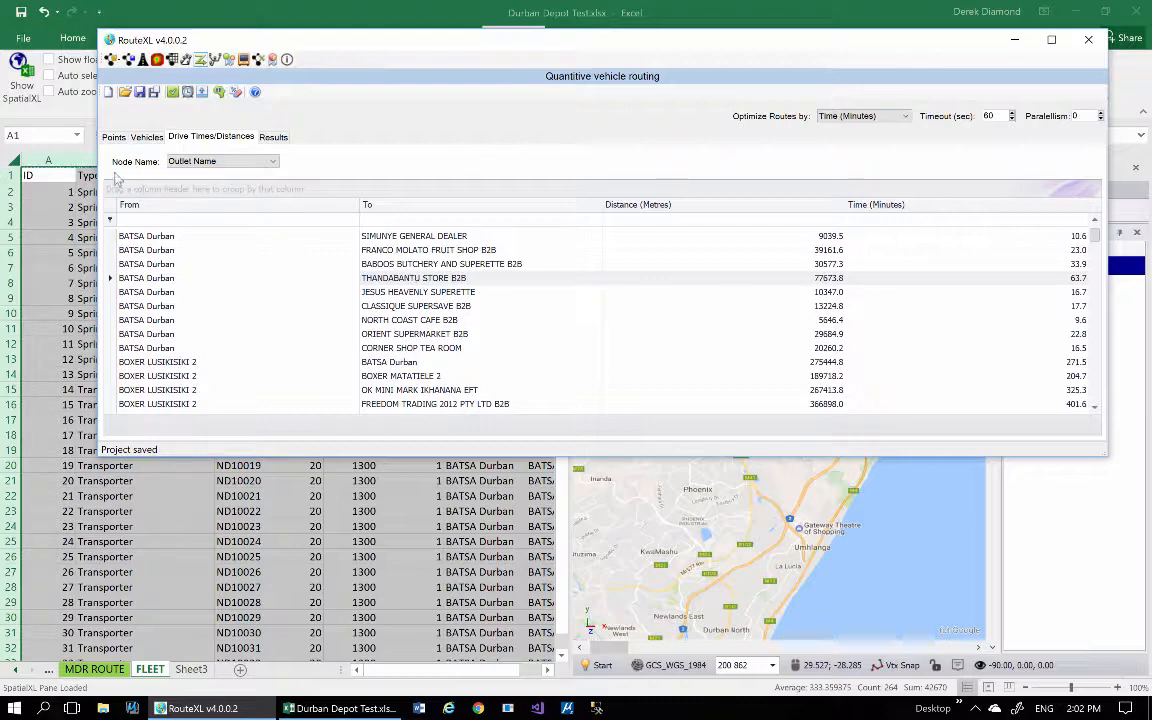
{"action": "left_click", "coordinate": [142, 139]}
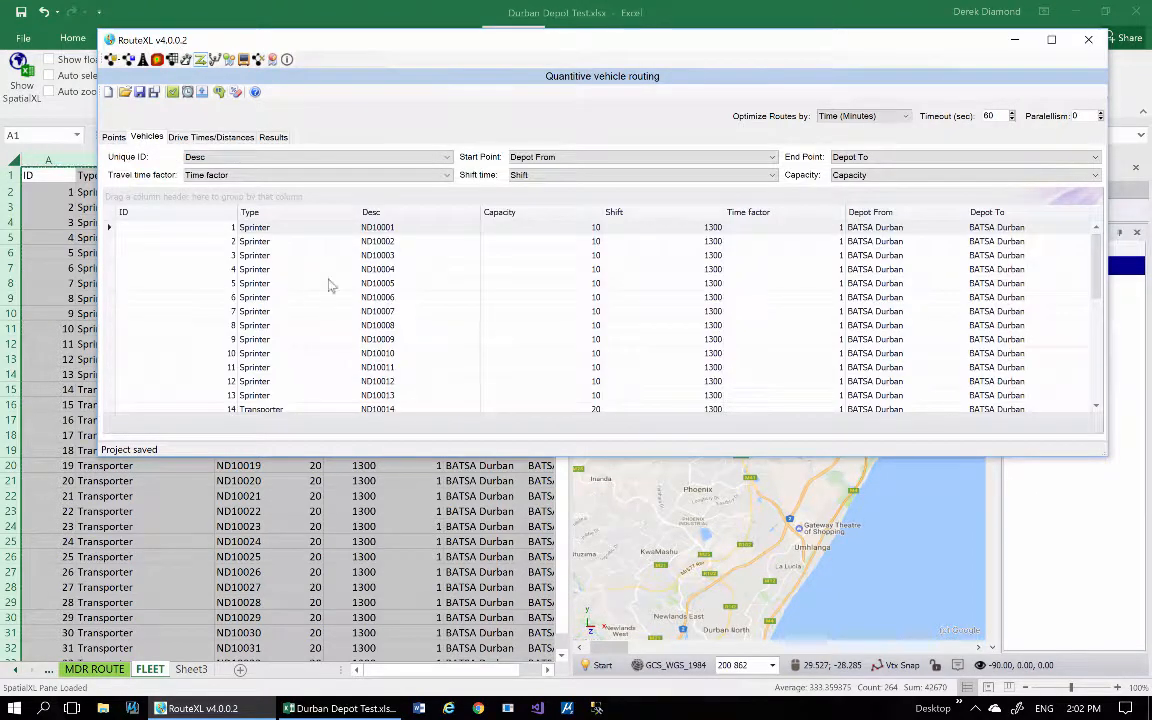
Widen the ADJUSTED CASES column of the points list and look through the outlets' demand and the vehicles list.
{"action": "left_click", "coordinate": [113, 138]}
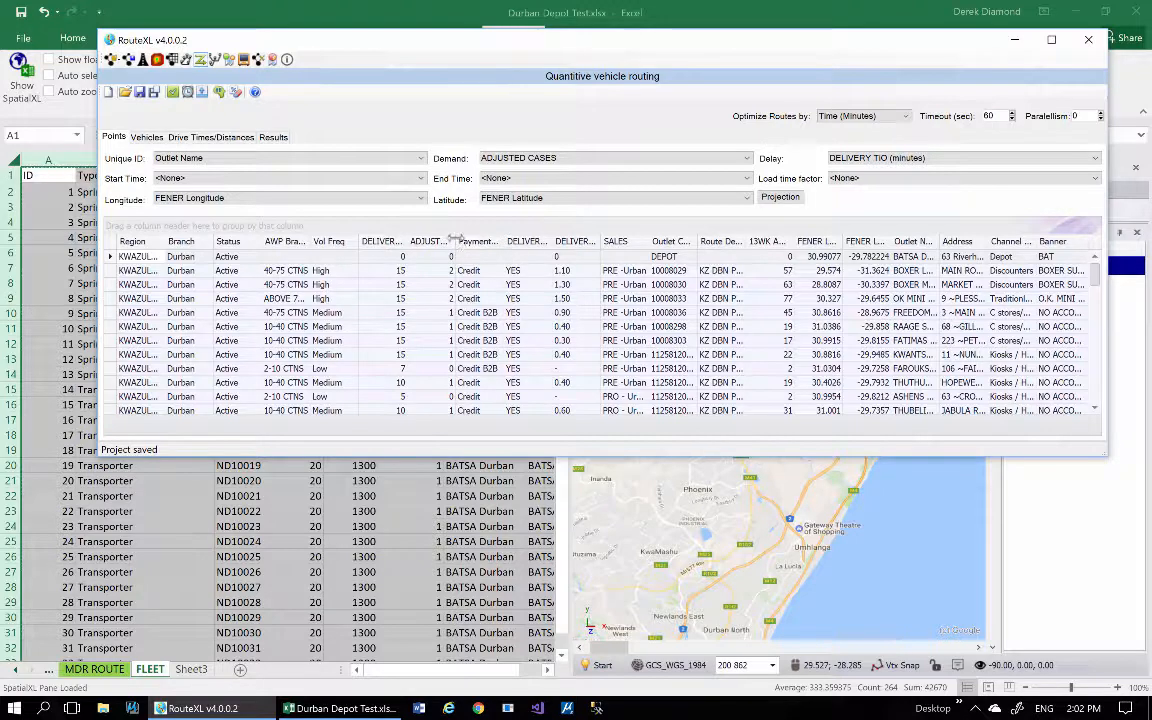
{"action": "left_click_drag", "start_coordinate": [455, 239], "coordinate": [483, 239]}
{"action": "scroll", "coordinate": [470, 313], "scroll_direction": "down", "scroll_amount": 1}
{"action": "scroll", "coordinate": [470, 313], "scroll_direction": "down", "scroll_amount": 6}
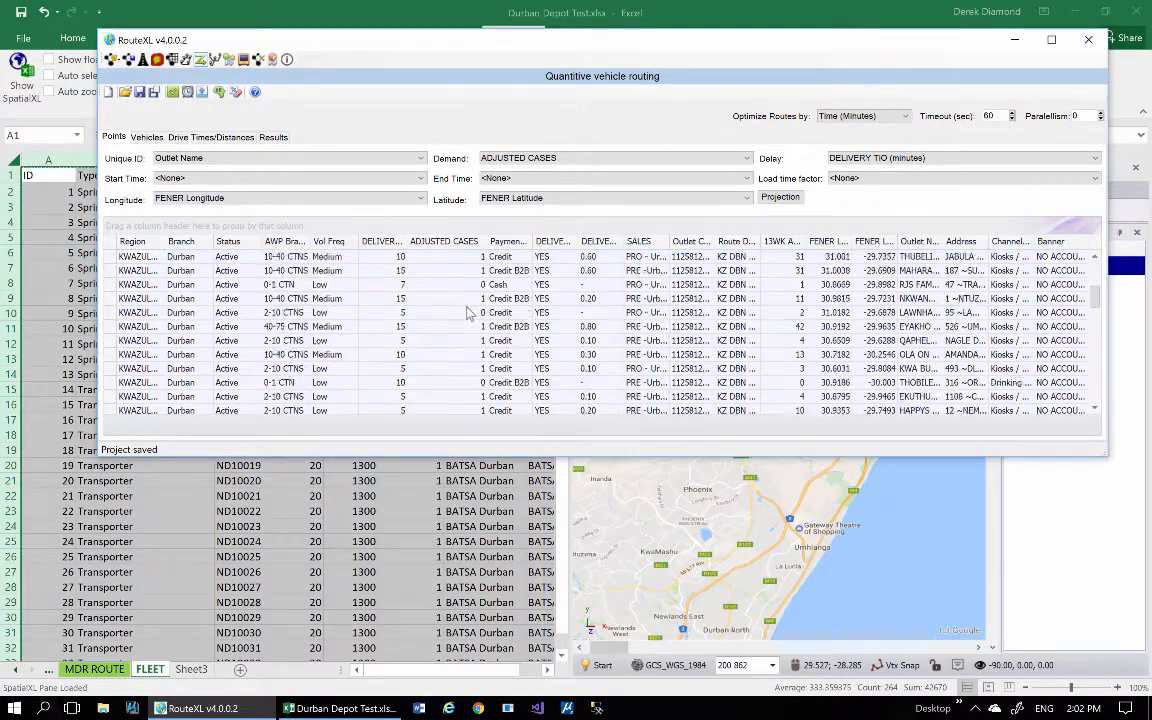
{"action": "scroll", "coordinate": [474, 316], "scroll_direction": "up", "scroll_amount": 5}
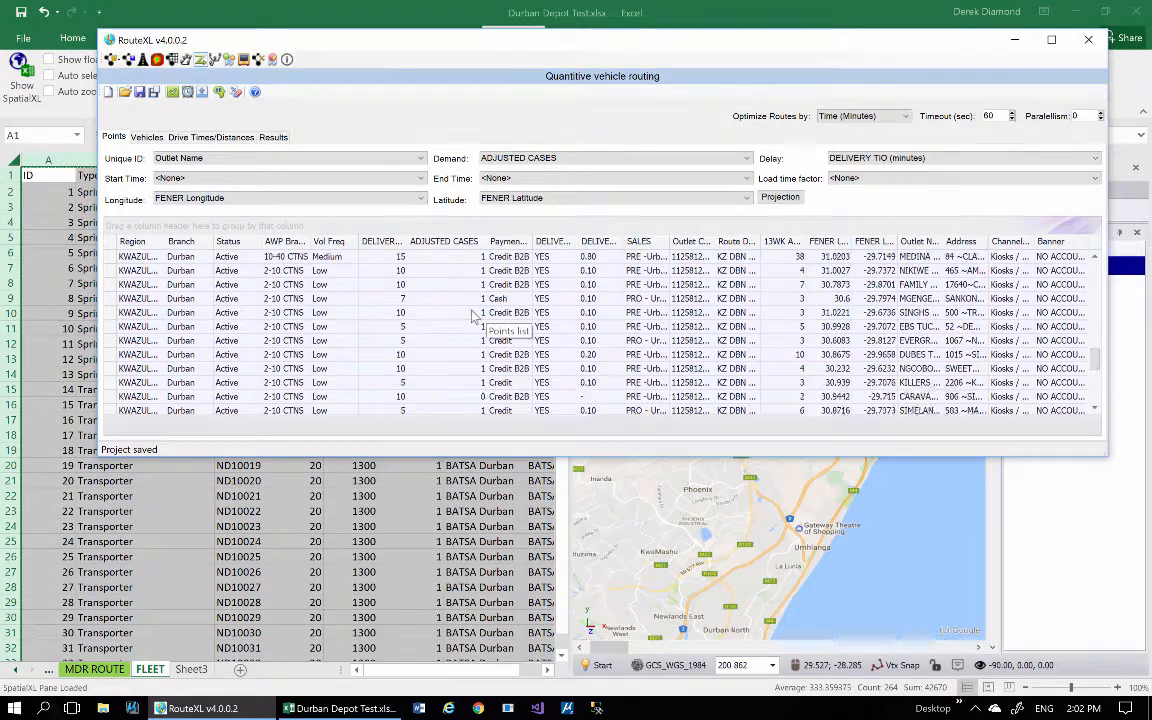
{"action": "scroll", "coordinate": [470, 316], "scroll_direction": "up", "scroll_amount": 2}
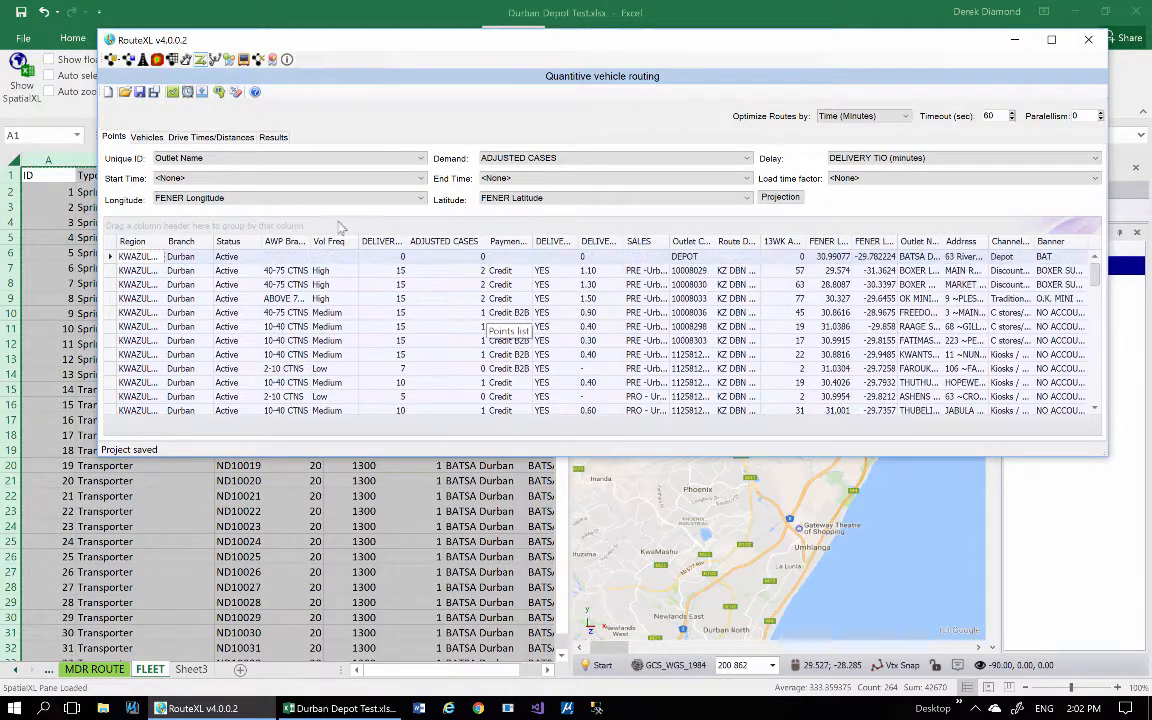
{"action": "left_click", "coordinate": [138, 134]}
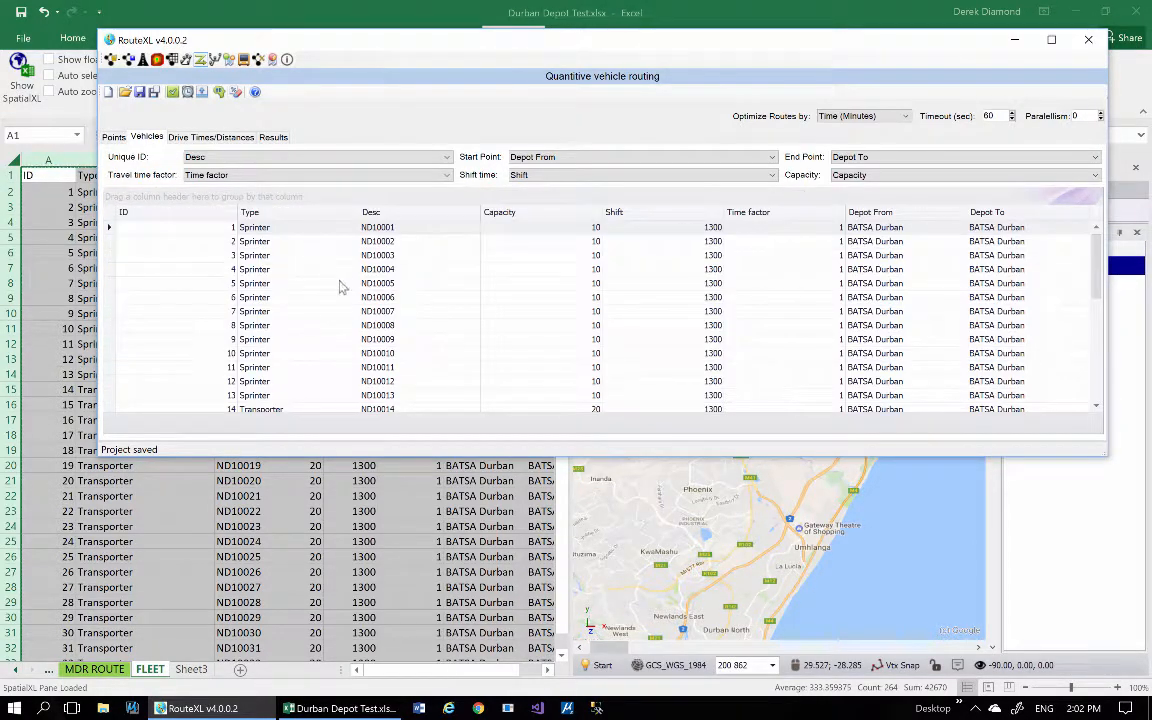
{"action": "left_click_drag", "start_coordinate": [1100, 275], "coordinate": [1094, 247]}
Set the optimization timeout to 10 seconds and optimize the routing problem.
{"action": "left_click_drag", "start_coordinate": [997, 116], "coordinate": [966, 124]}
{"action": "type", "text": "1"}
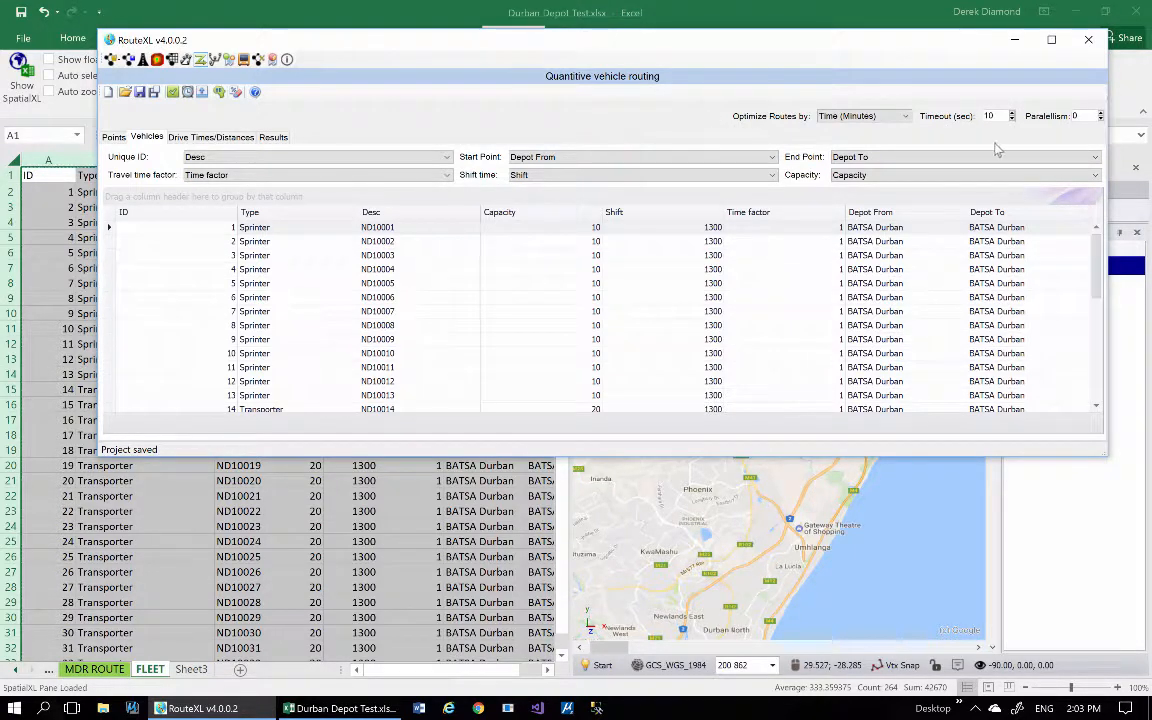
{"action": "left_click", "coordinate": [203, 93]}
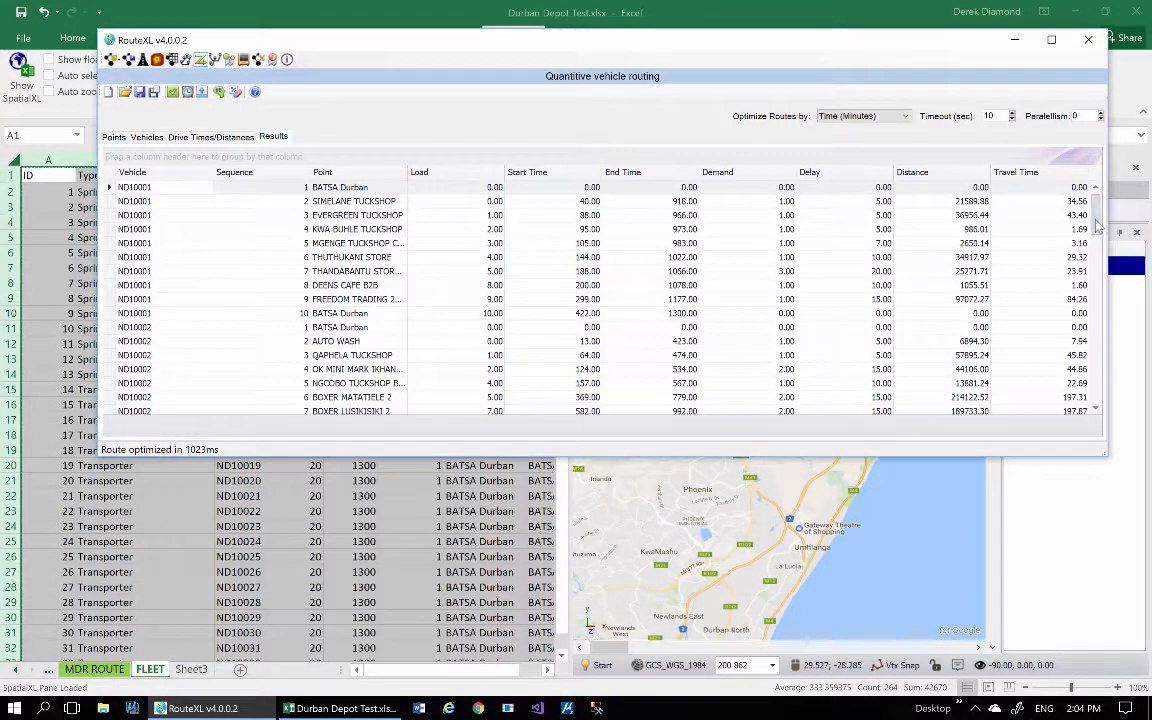
Look through the optimized route results and group them by Vehicle.
{"action": "mouse_move", "coordinate": [1097, 228]}
{"action": "left_mouse_down"}
{"action": "mouse_move", "coordinate": [1093, 295]}
{"action": "mouse_move", "coordinate": [1090, 215]}
{"action": "left_mouse_up"}
{"action": "mouse_move", "coordinate": [145, 176]}
{"action": "left_mouse_down"}
{"action": "mouse_move", "coordinate": [150, 152]}
{"action": "mouse_move", "coordinate": [157, 162]}
{"action": "left_mouse_up"}
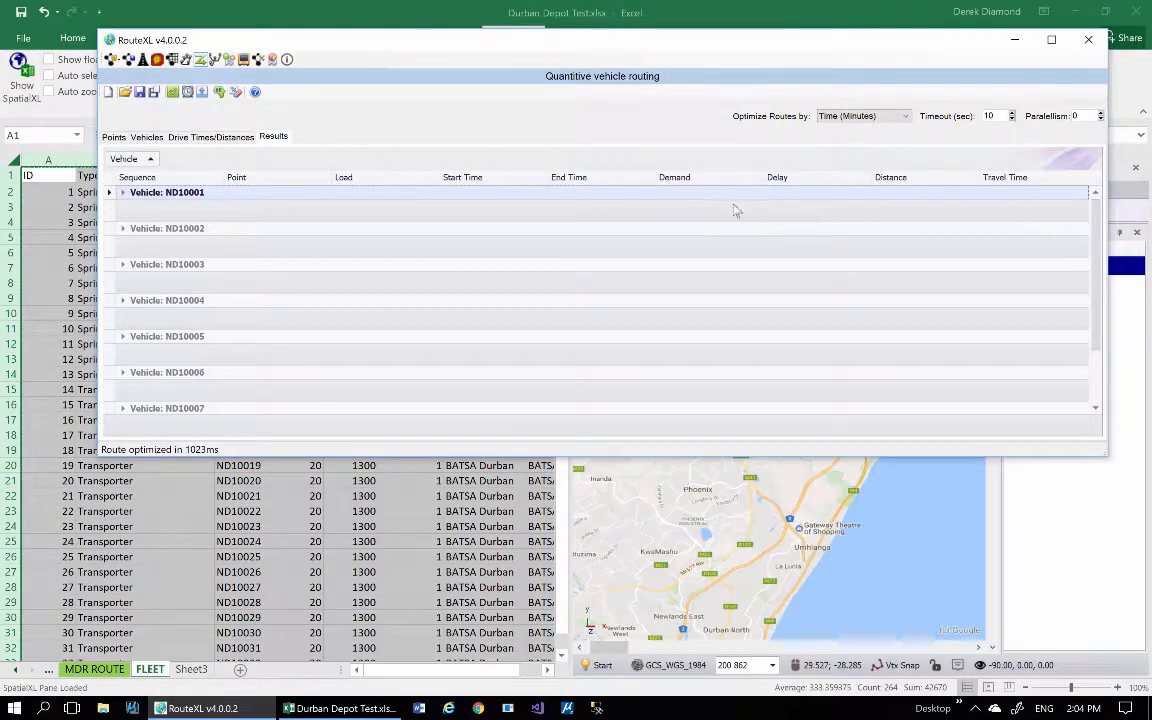
Add Sum summaries for Demand, Travel Time and Delay to each vehicle group in the results.
{"action": "right_click", "coordinate": [676, 218]}
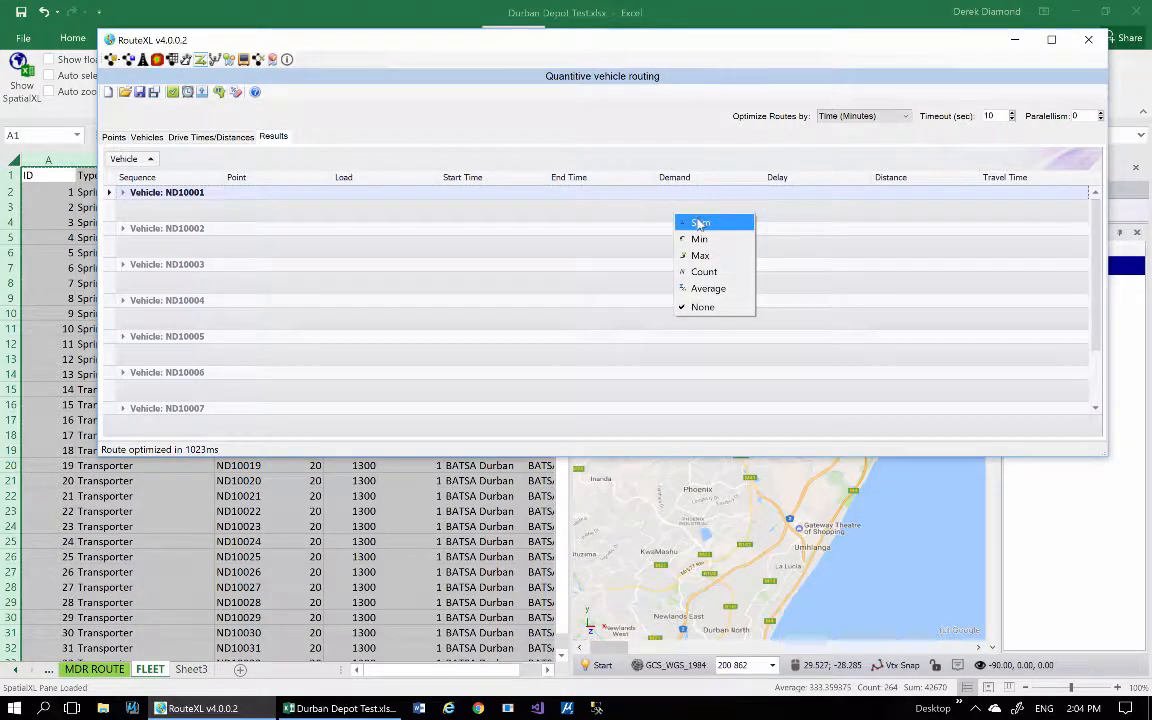
{"action": "left_click", "coordinate": [699, 224]}
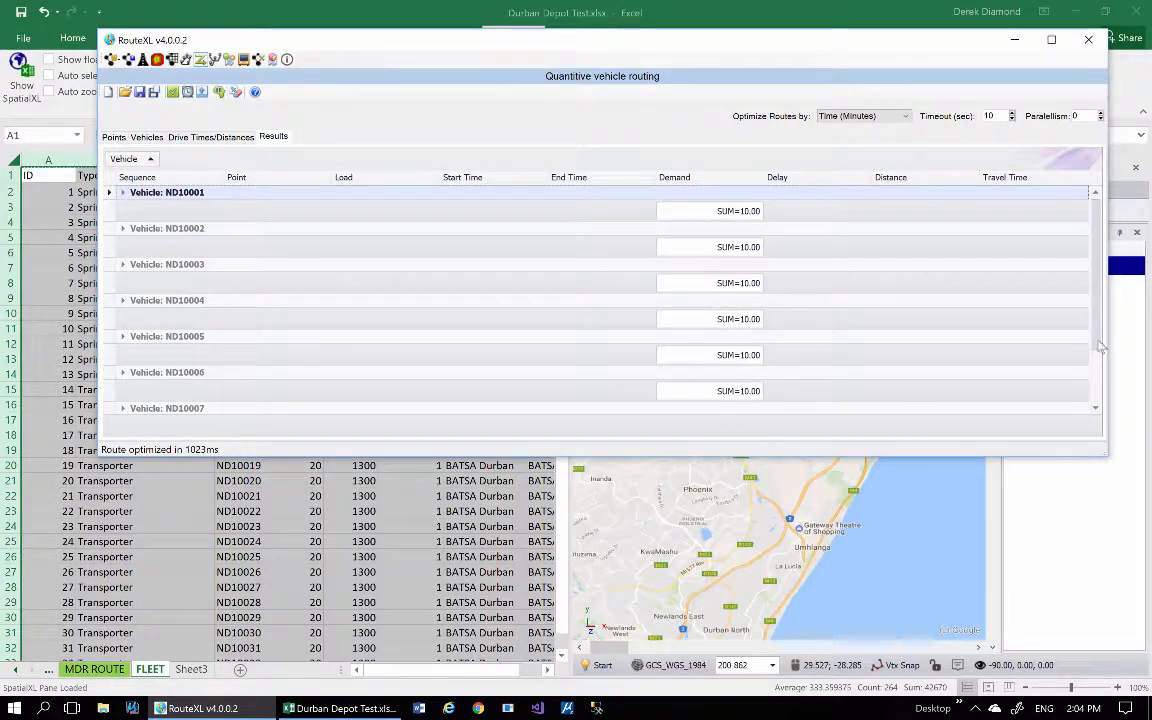
{"action": "left_click_drag", "start_coordinate": [1097, 337], "coordinate": [1095, 378]}
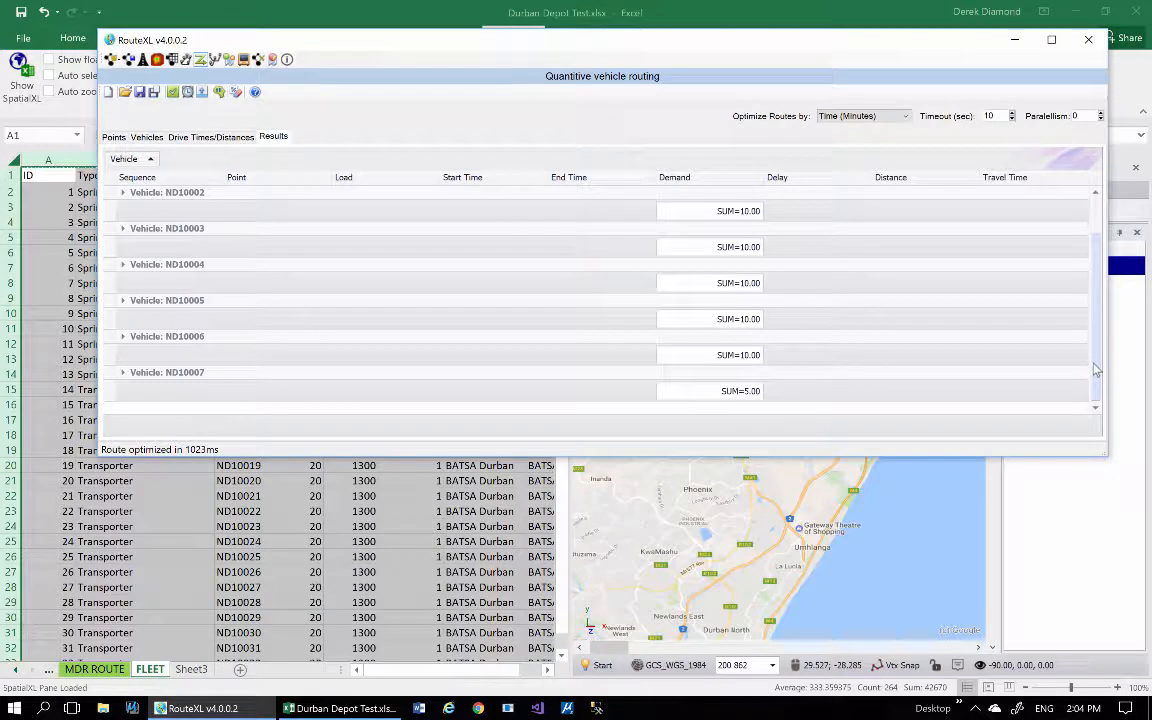
{"action": "left_click_drag", "start_coordinate": [1096, 370], "coordinate": [1096, 305]}
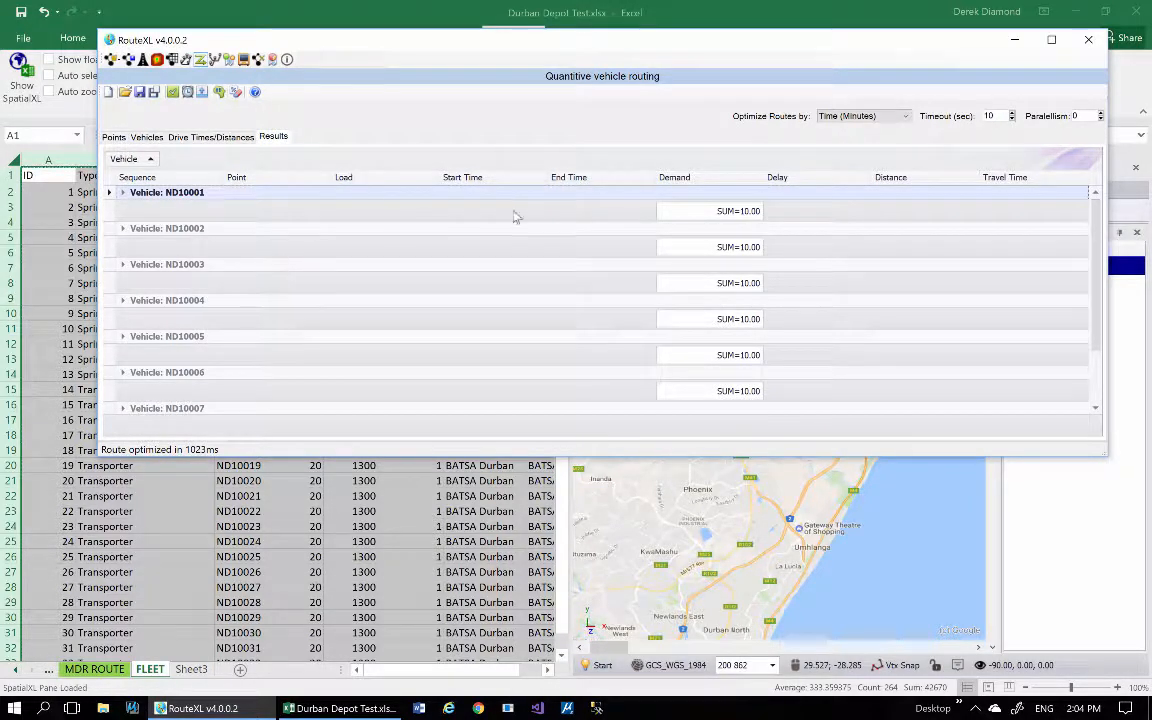
{"action": "right_click", "coordinate": [1027, 216]}
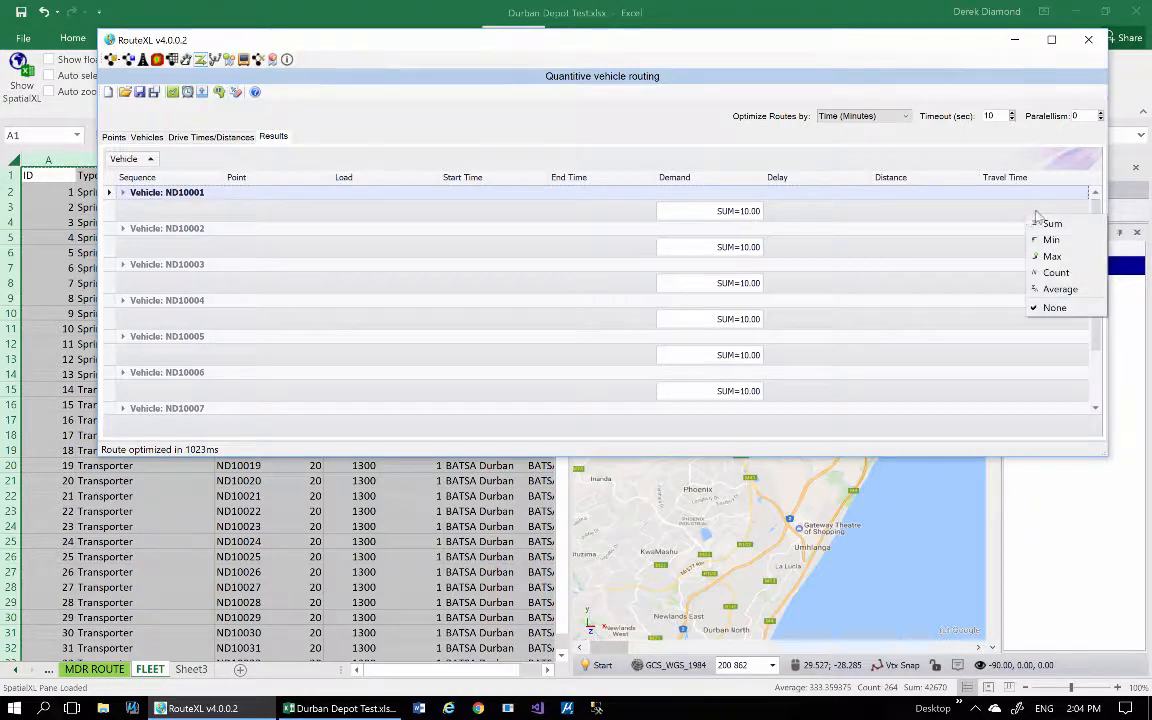
{"action": "left_click", "coordinate": [1052, 224]}
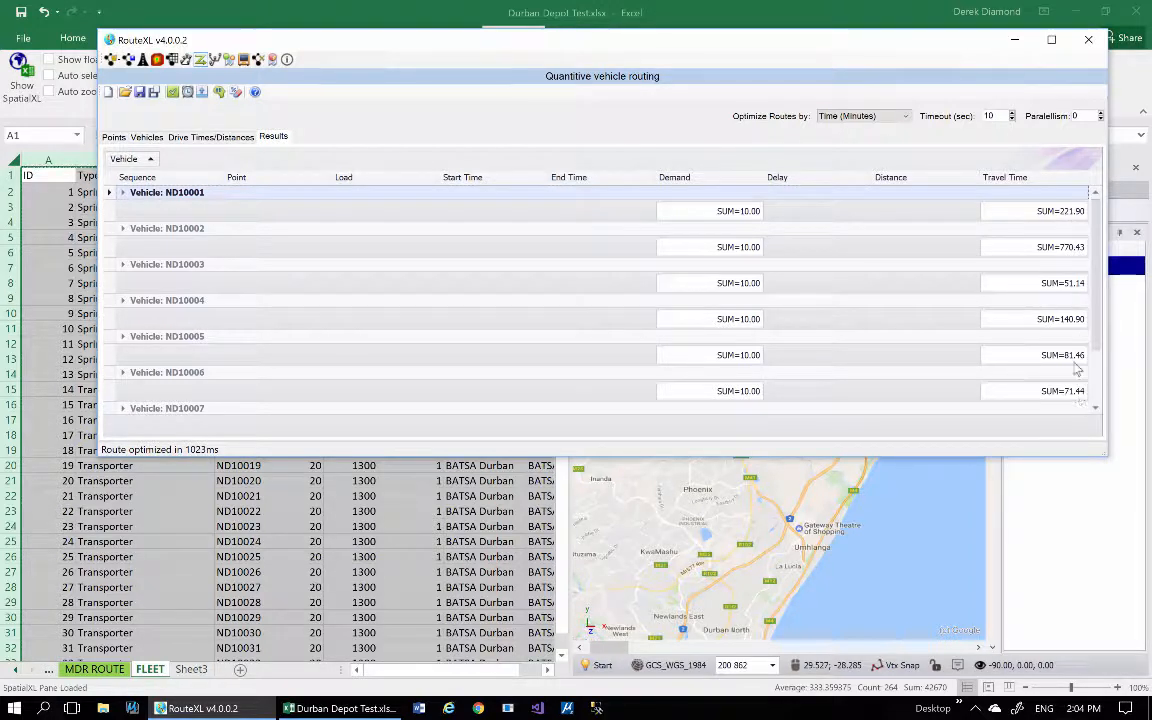
{"action": "right_click", "coordinate": [784, 211]}
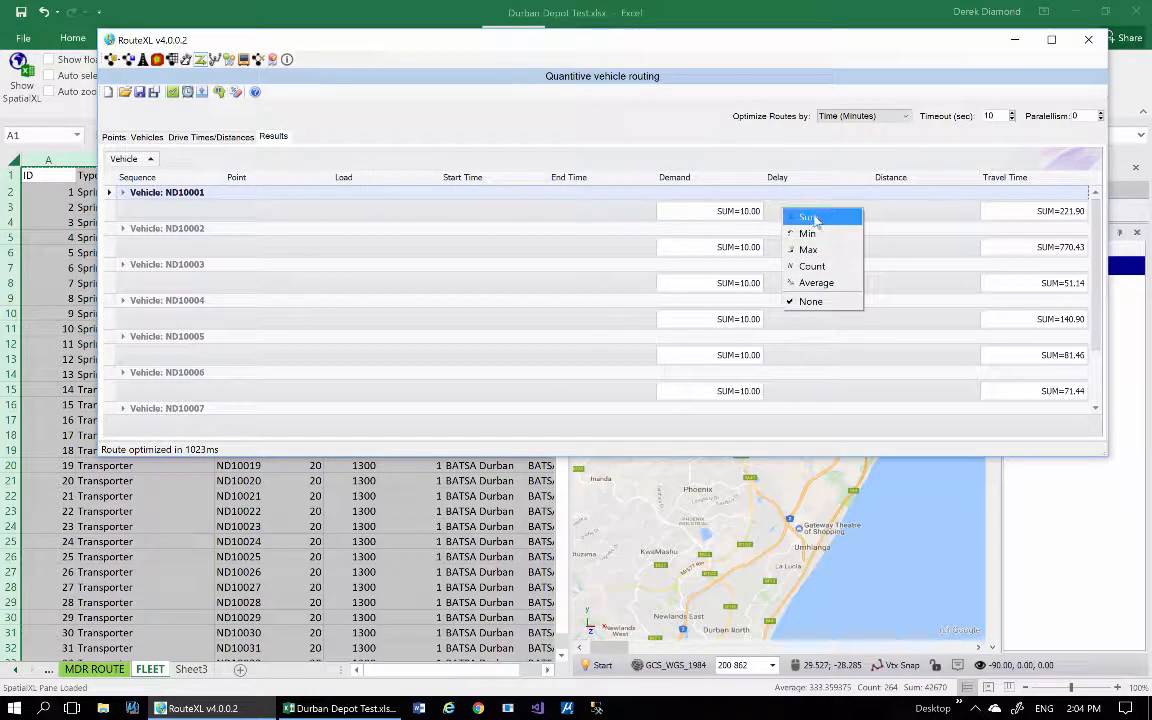
{"action": "left_click", "coordinate": [808, 218]}
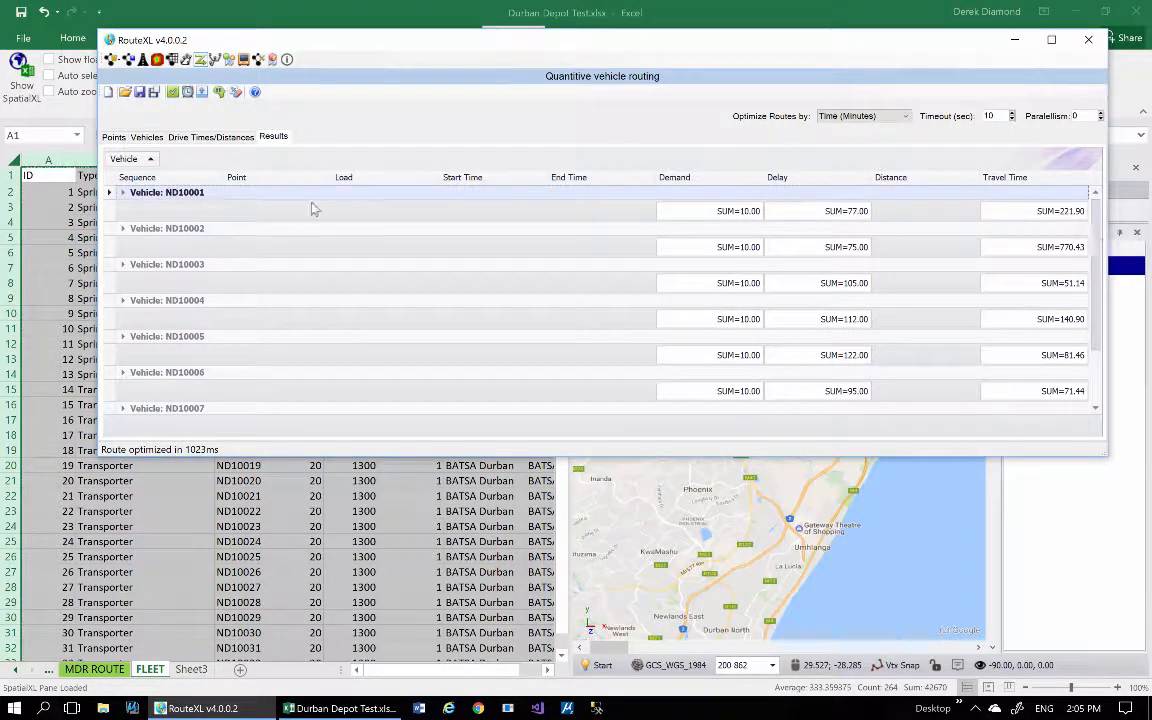
Remove the Vehicle grouping from the results and create a map layer of the optimized routes, minimizing RouteXL to show it.
{"action": "left_click_drag", "start_coordinate": [124, 160], "coordinate": [110, 168]}
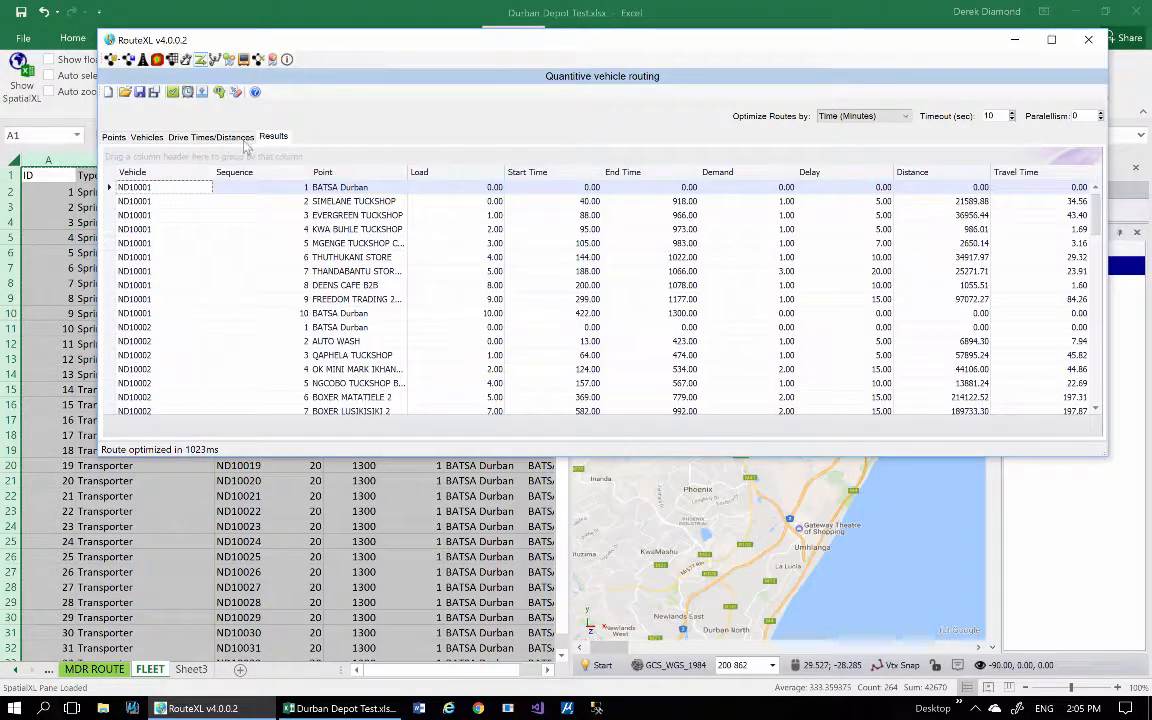
{"action": "left_click", "coordinate": [220, 92]}
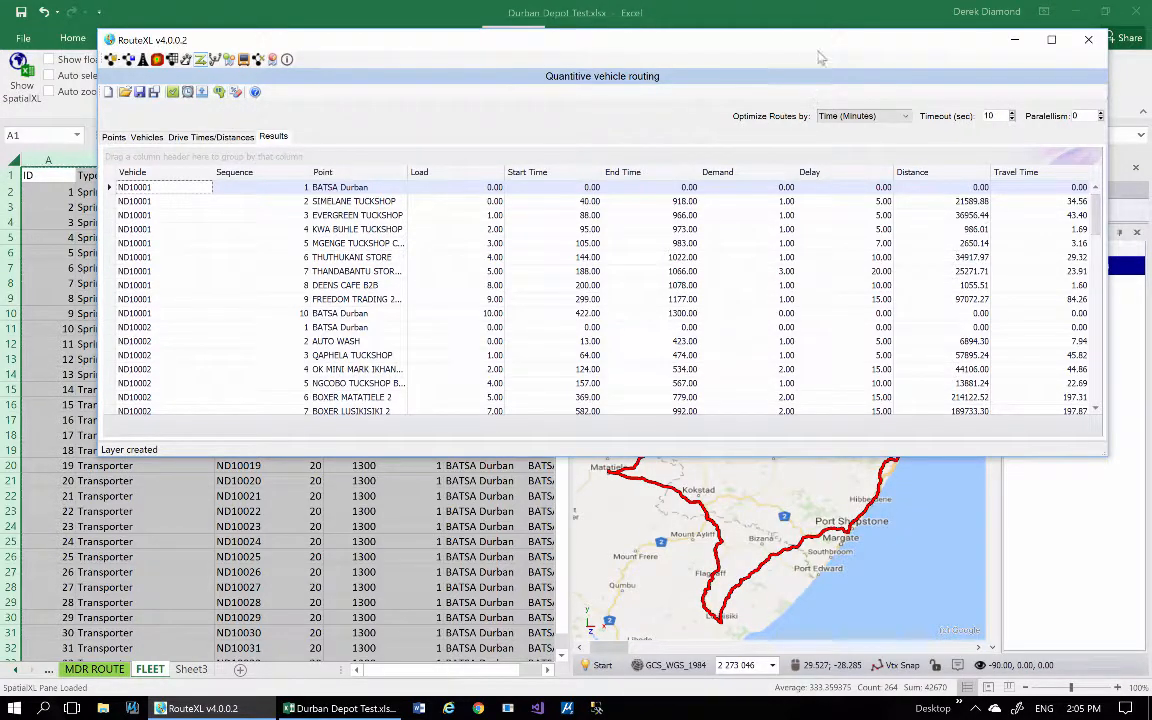
{"action": "left_click", "coordinate": [1015, 41]}
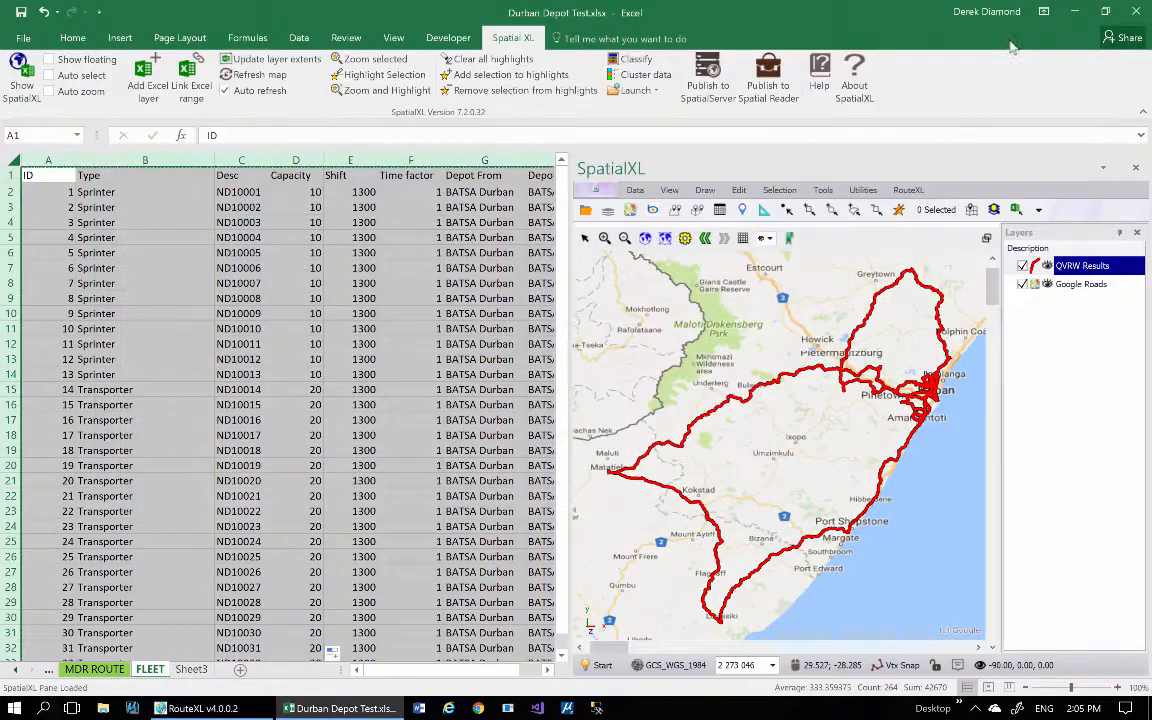
Colour the QVRW Results layer's routes by the Vehicle column, with a unique colour for each vehicle.
{"action": "right_click", "coordinate": [1078, 270]}
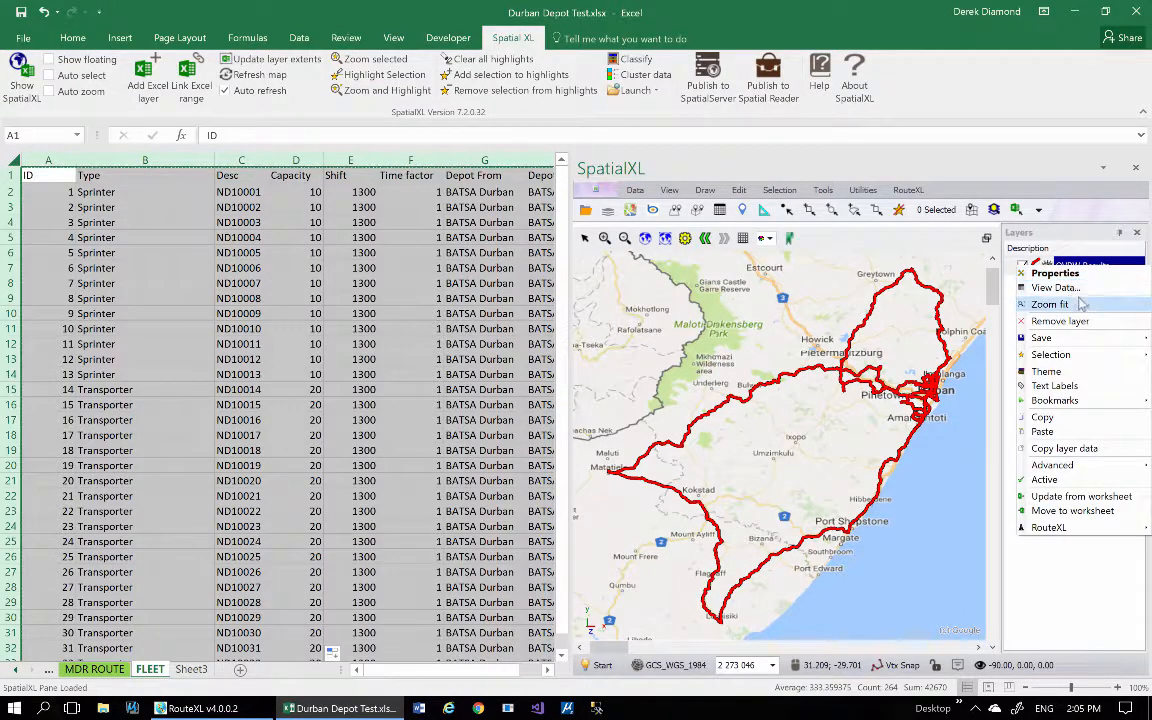
{"action": "left_click", "coordinate": [601, 666]}
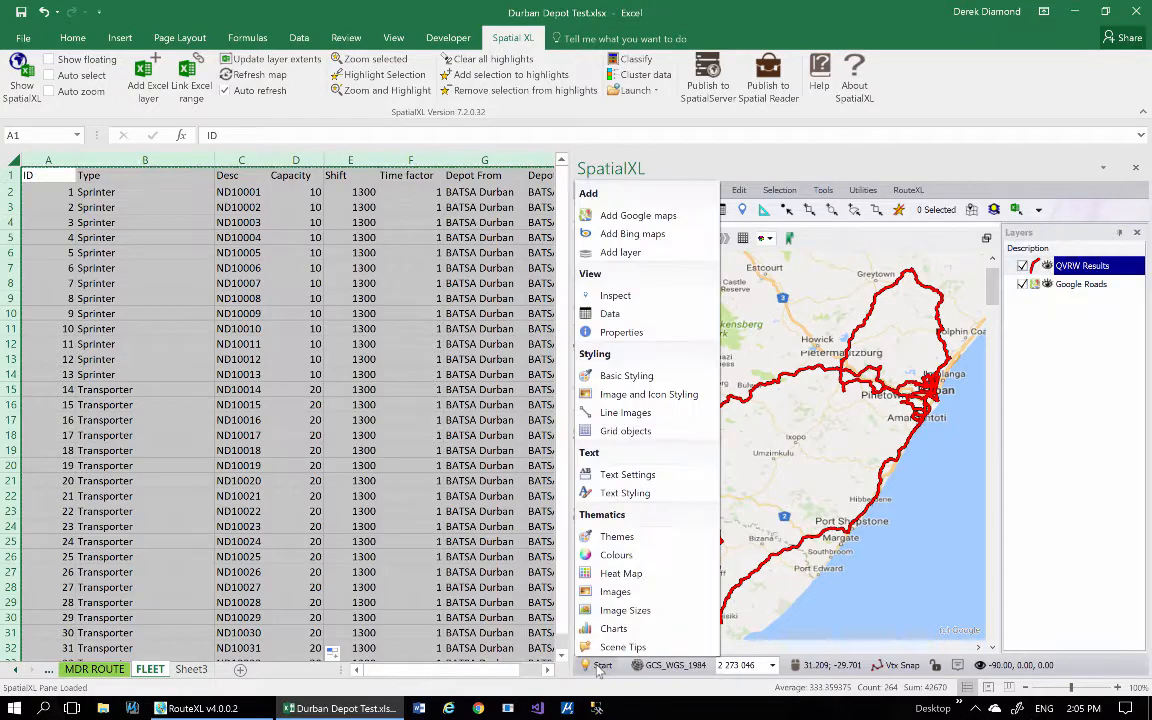
{"action": "left_click", "coordinate": [615, 554]}
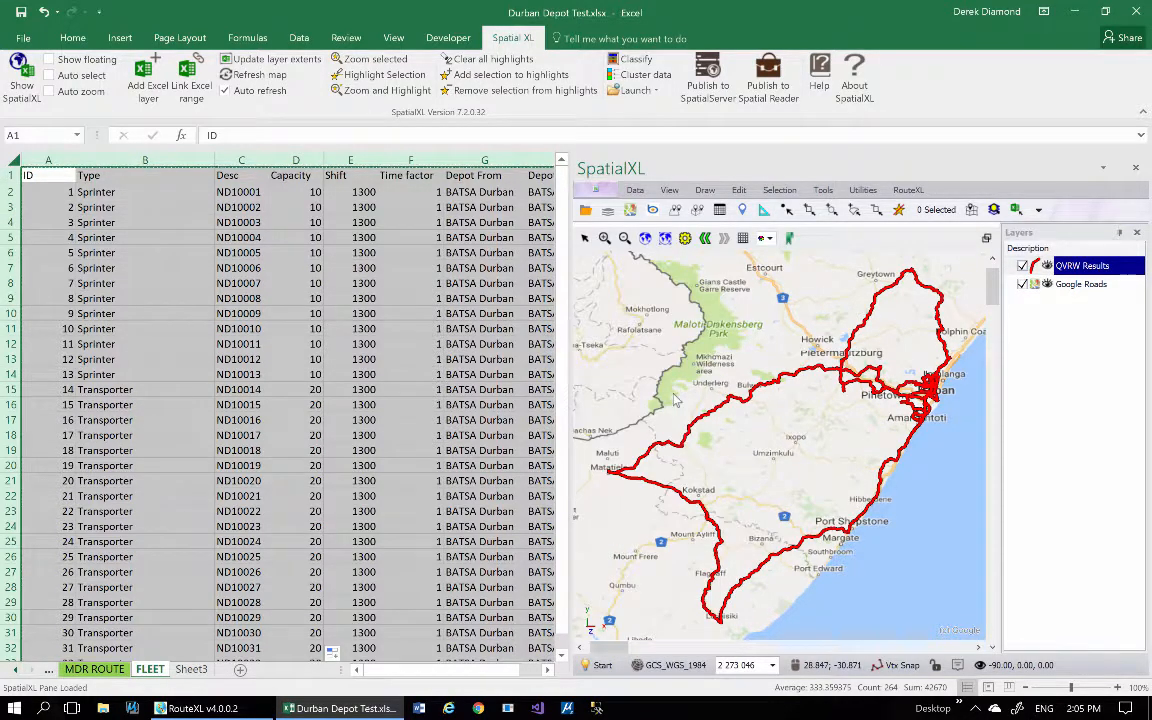
{"action": "left_click", "coordinate": [732, 260]}
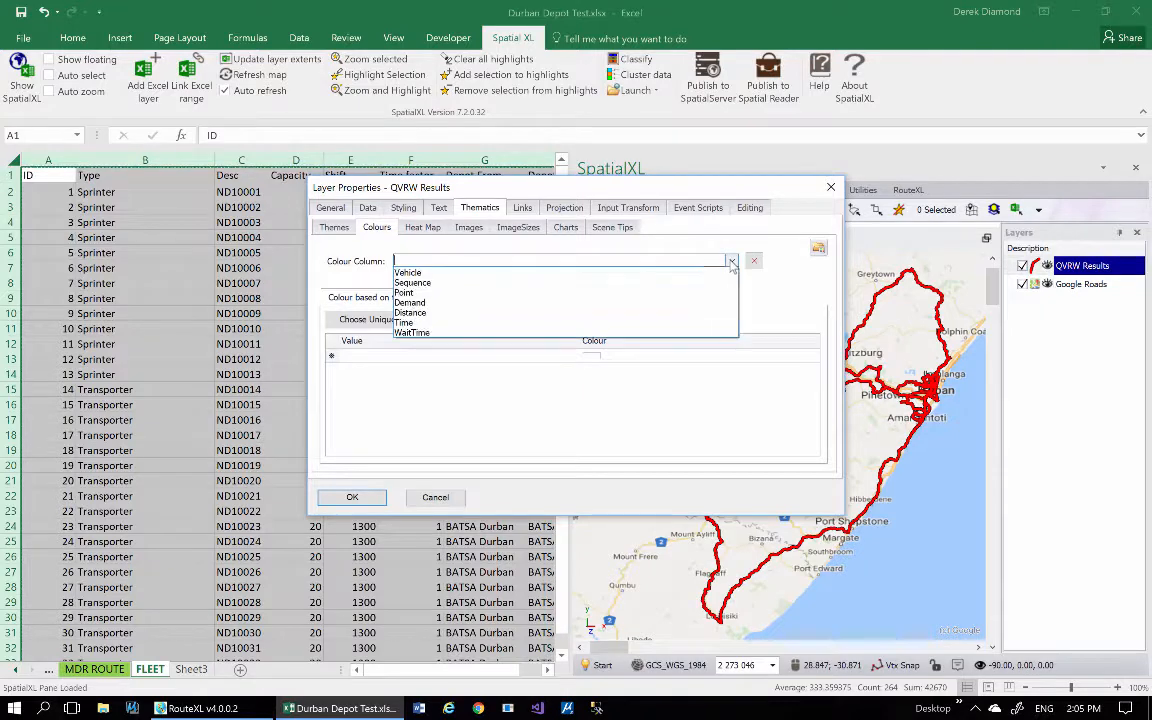
{"action": "left_click", "coordinate": [475, 268]}
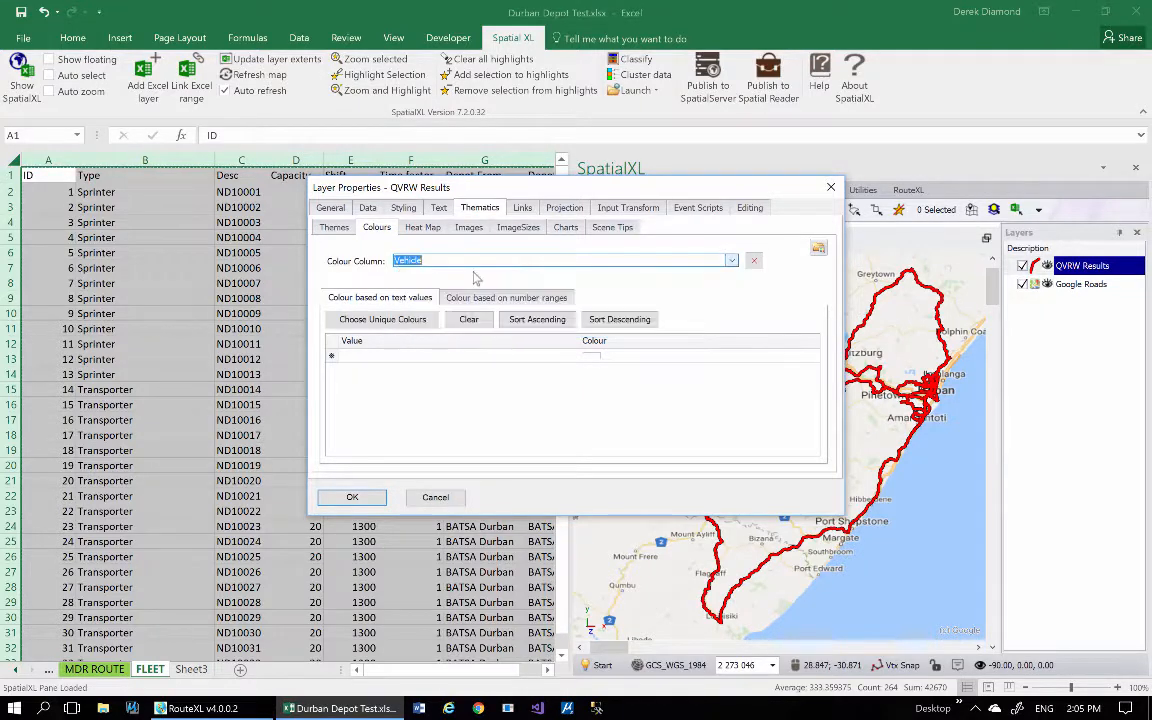
{"action": "left_click", "coordinate": [381, 320]}
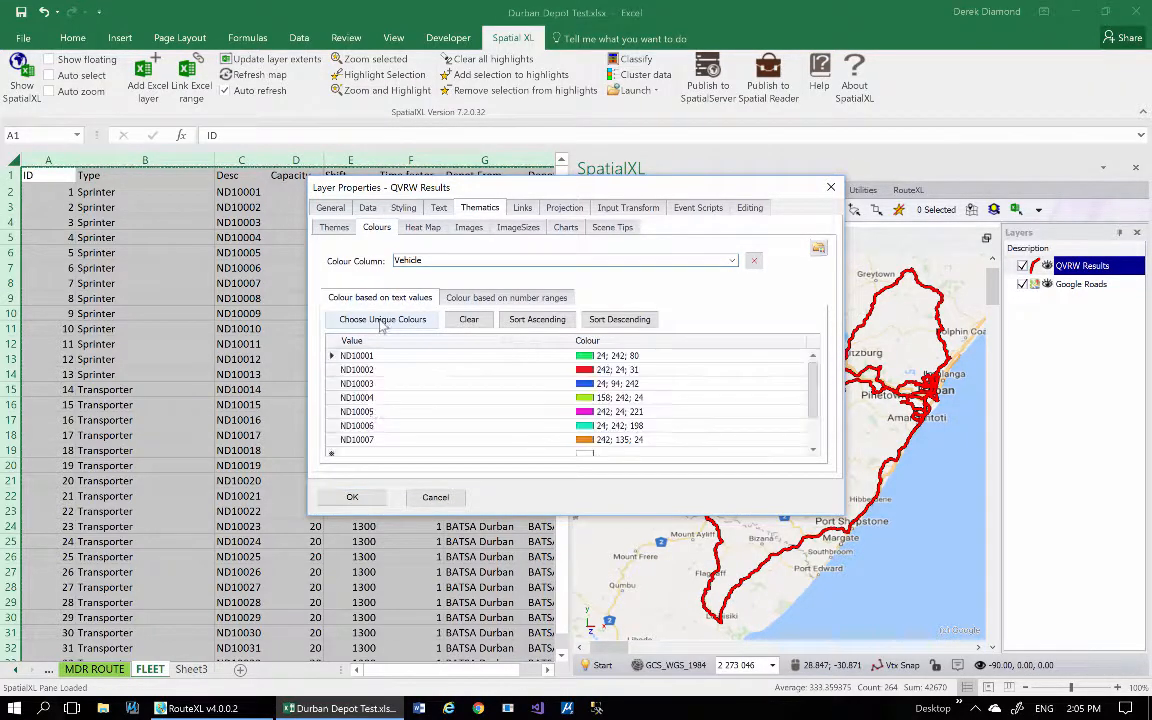
{"action": "left_click", "coordinate": [356, 496]}
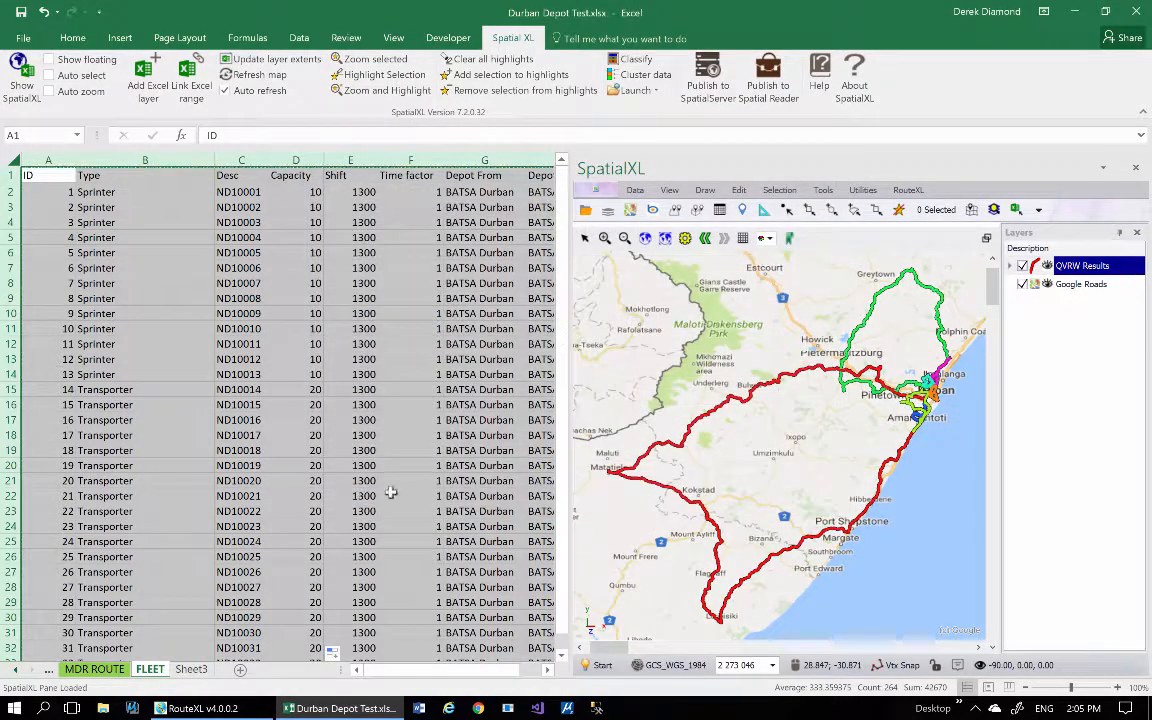
{"action": "left_click", "coordinate": [604, 238]}
{"action": "left_click_drag", "start_coordinate": [906, 365], "coordinate": [943, 411]}
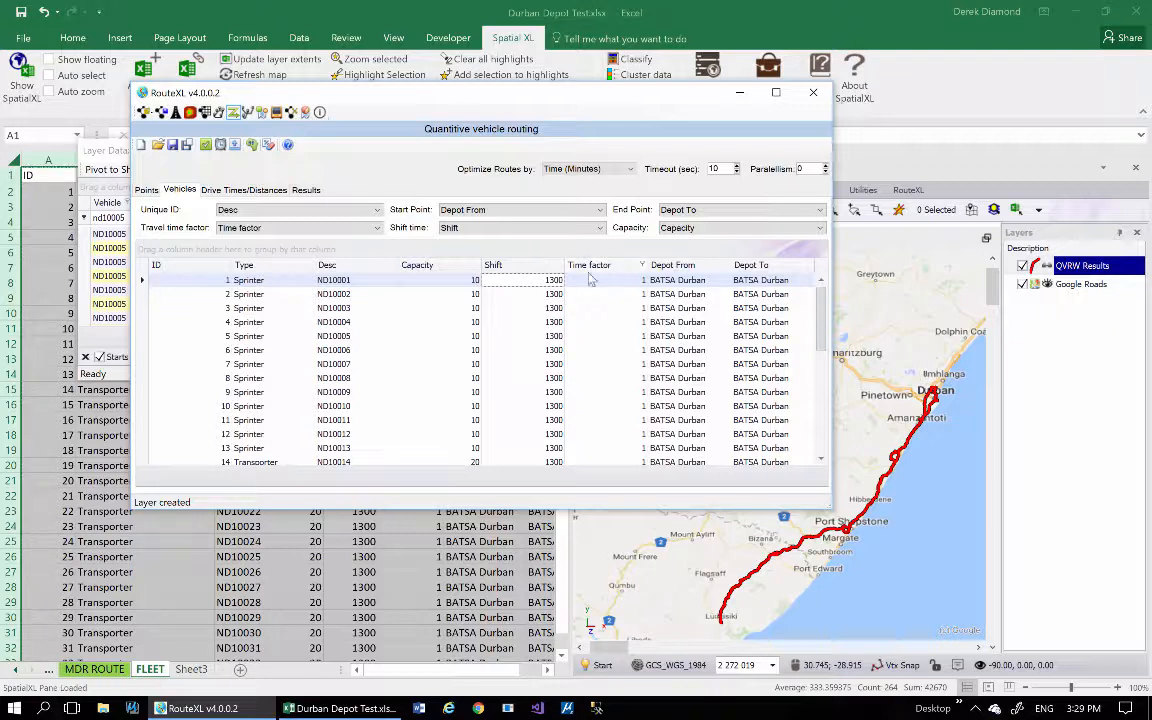
Set the Shift time to 700 for vehicle ND10001 and apply that value to all vehicles.
{"action": "left_click", "coordinate": [541, 287]}
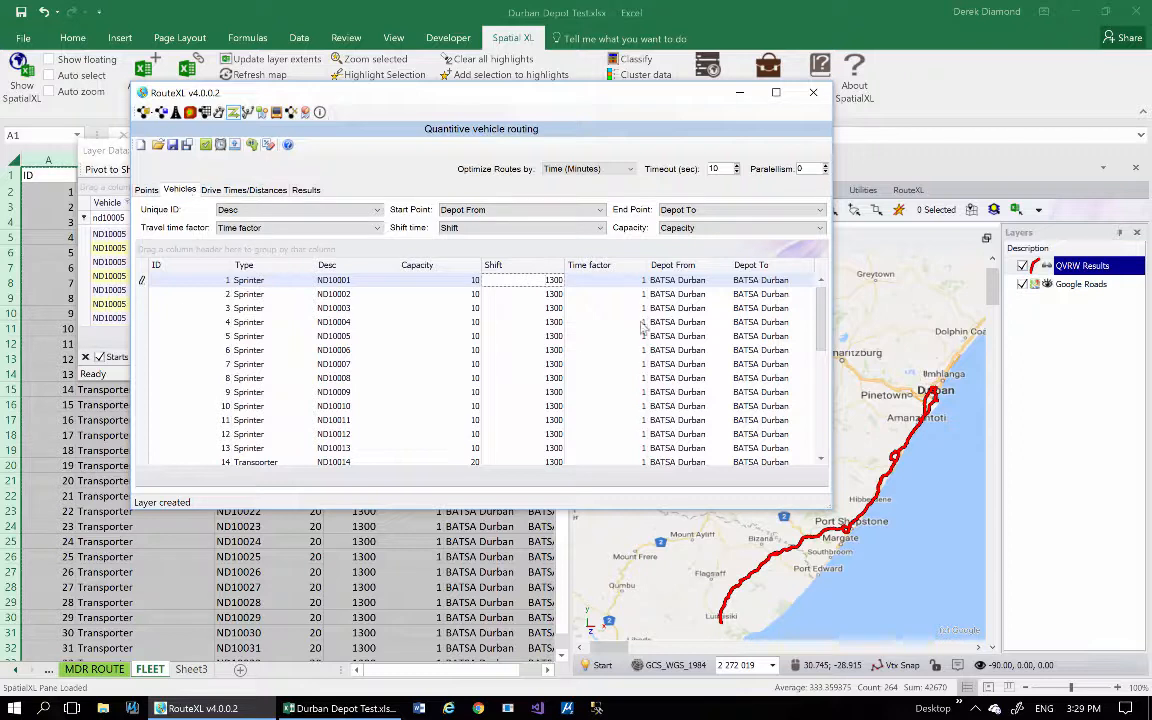
{"action": "left_click_drag", "start_coordinate": [545, 282], "coordinate": [569, 284]}
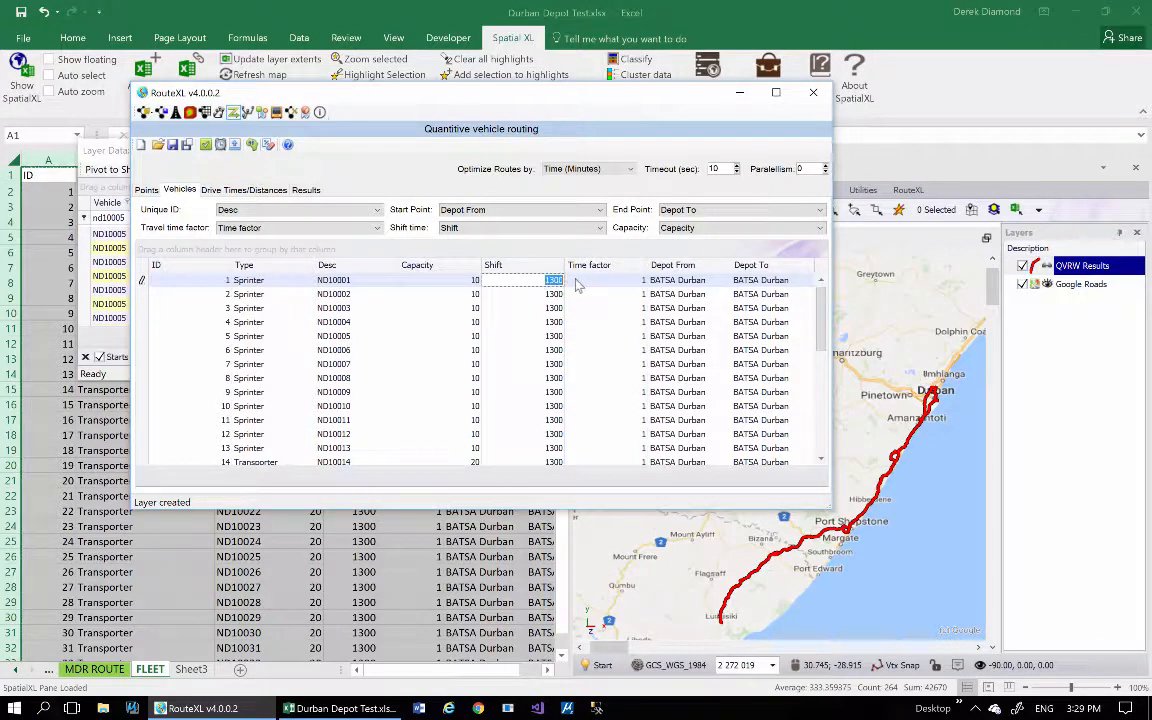
{"action": "type", "text": "7"}
{"action": "left_click", "coordinate": [544, 296]}
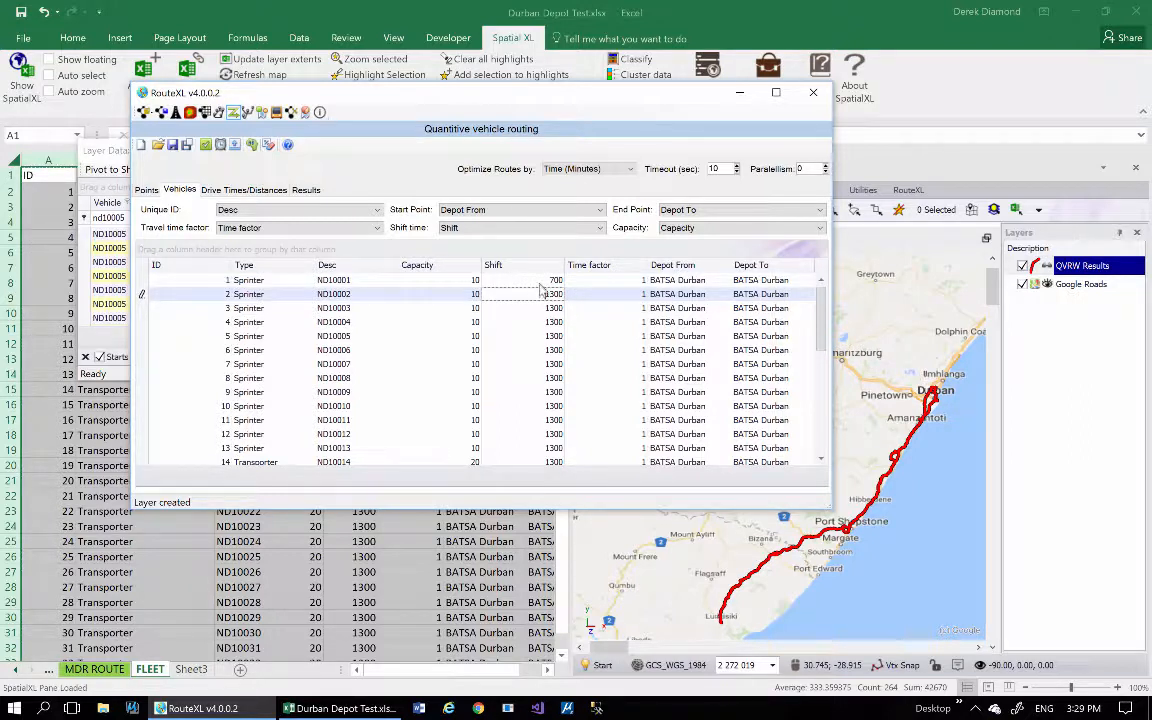
{"action": "right_click", "coordinate": [546, 282]}
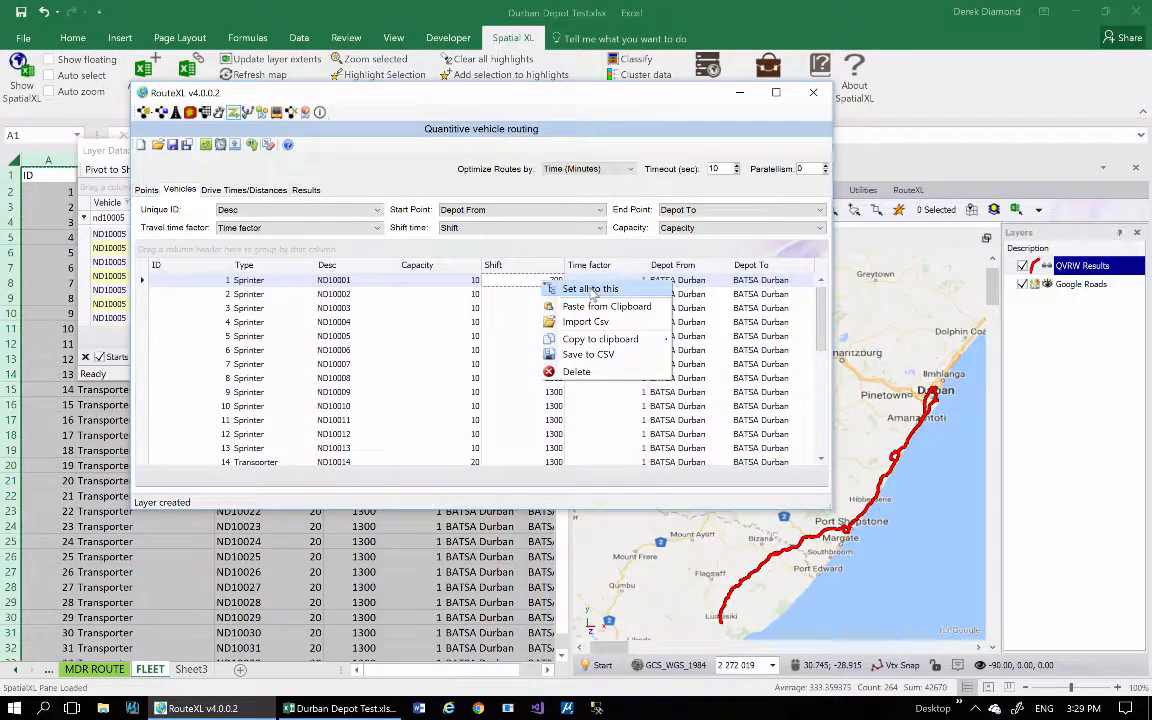
{"action": "left_click", "coordinate": [588, 291]}
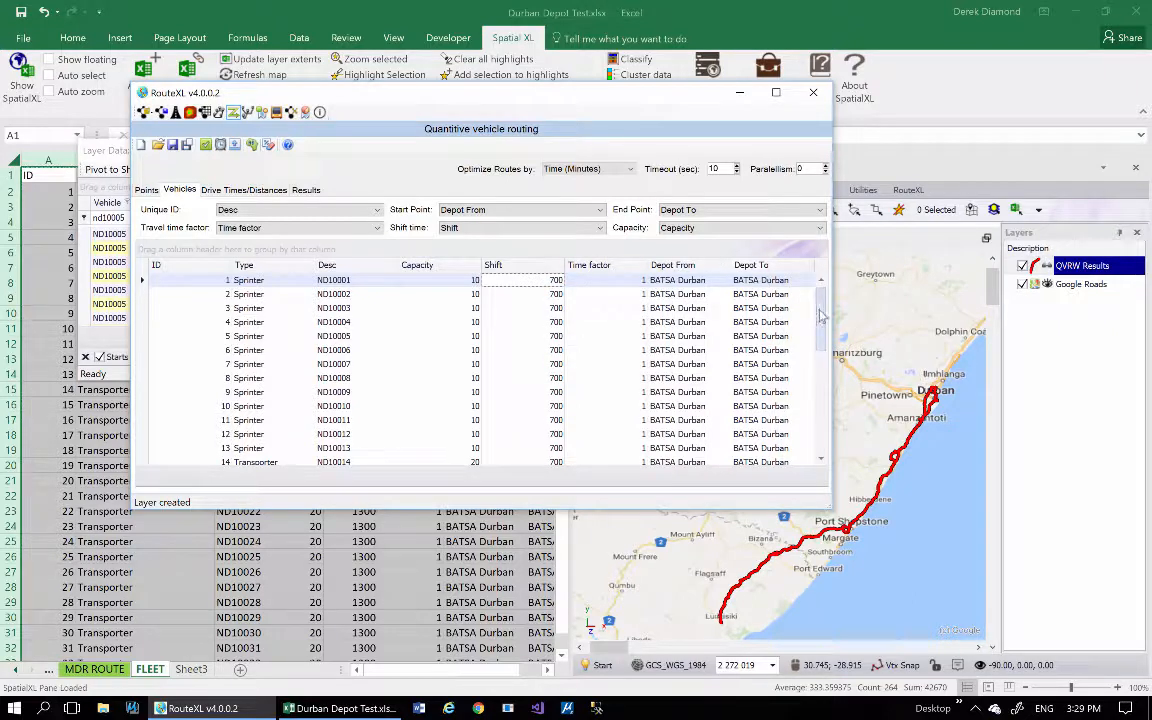
{"action": "mouse_move", "coordinate": [821, 285]}
{"action": "left_mouse_down"}
{"action": "mouse_move", "coordinate": [820, 420]}
{"action": "mouse_move", "coordinate": [826, 283]}
{"action": "left_mouse_up"}
Optimize the routing problem with the 700-minute shifts, group the results by Vehicle to review the summaries, and ungroup them.
{"action": "left_click", "coordinate": [235, 146]}
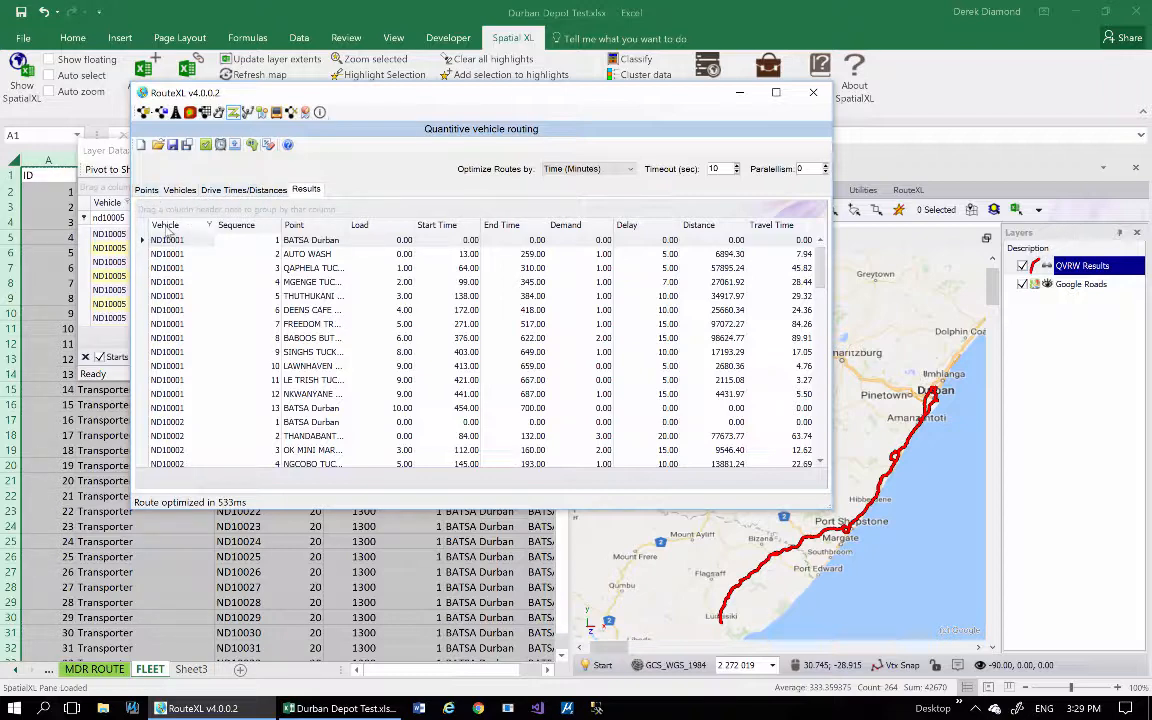
{"action": "mouse_move", "coordinate": [168, 228]}
{"action": "left_mouse_down"}
{"action": "mouse_move", "coordinate": [140, 200]}
{"action": "mouse_move", "coordinate": [155, 210]}
{"action": "left_mouse_up"}
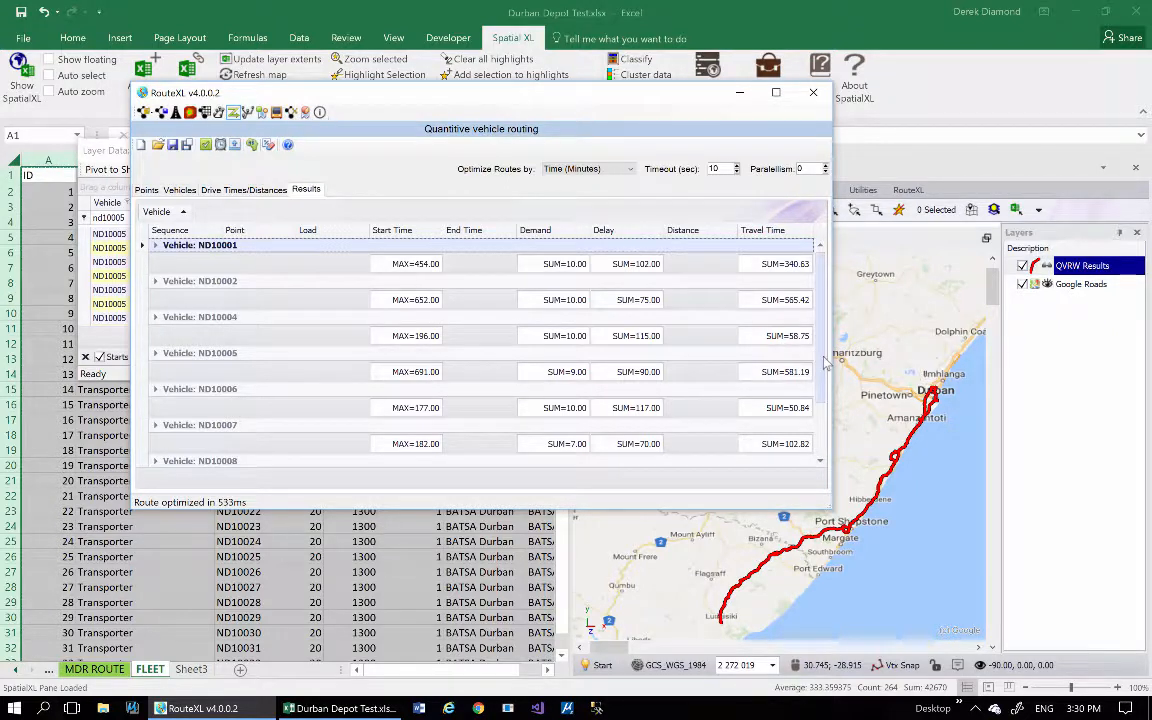
{"action": "scroll", "coordinate": [738, 365], "scroll_direction": "down", "scroll_amount": 1}
{"action": "mouse_move", "coordinate": [815, 420]}
{"action": "left_mouse_down"}
{"action": "mouse_move", "coordinate": [815, 293]}
{"action": "mouse_move", "coordinate": [815, 402]}
{"action": "left_mouse_up"}
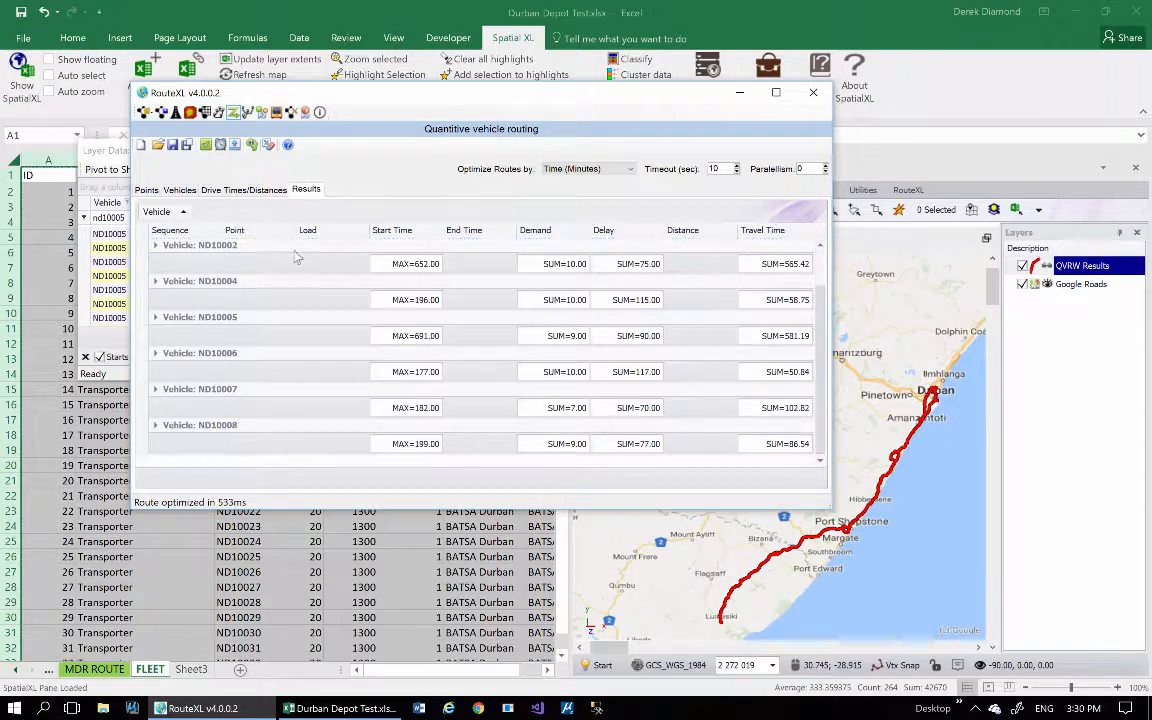
{"action": "left_click_drag", "start_coordinate": [160, 214], "coordinate": [162, 240]}
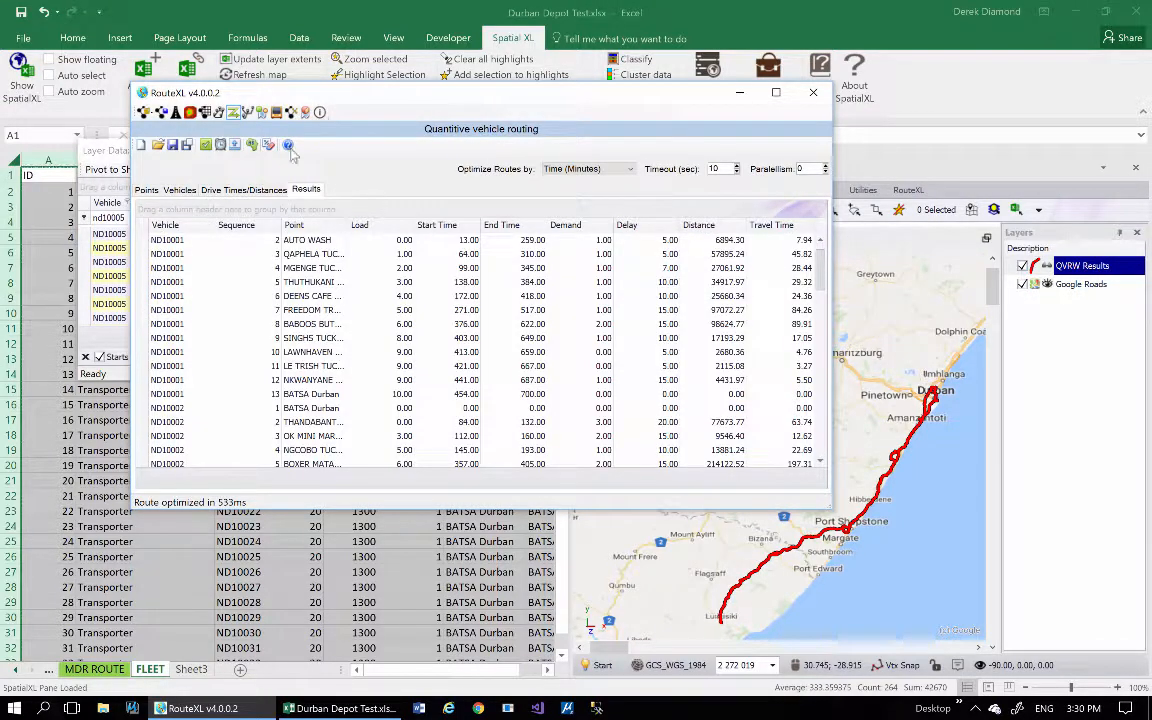
Try to optimize the routing problem with the Shift time of all vehicles set to 480.
{"action": "left_click", "coordinate": [180, 190]}
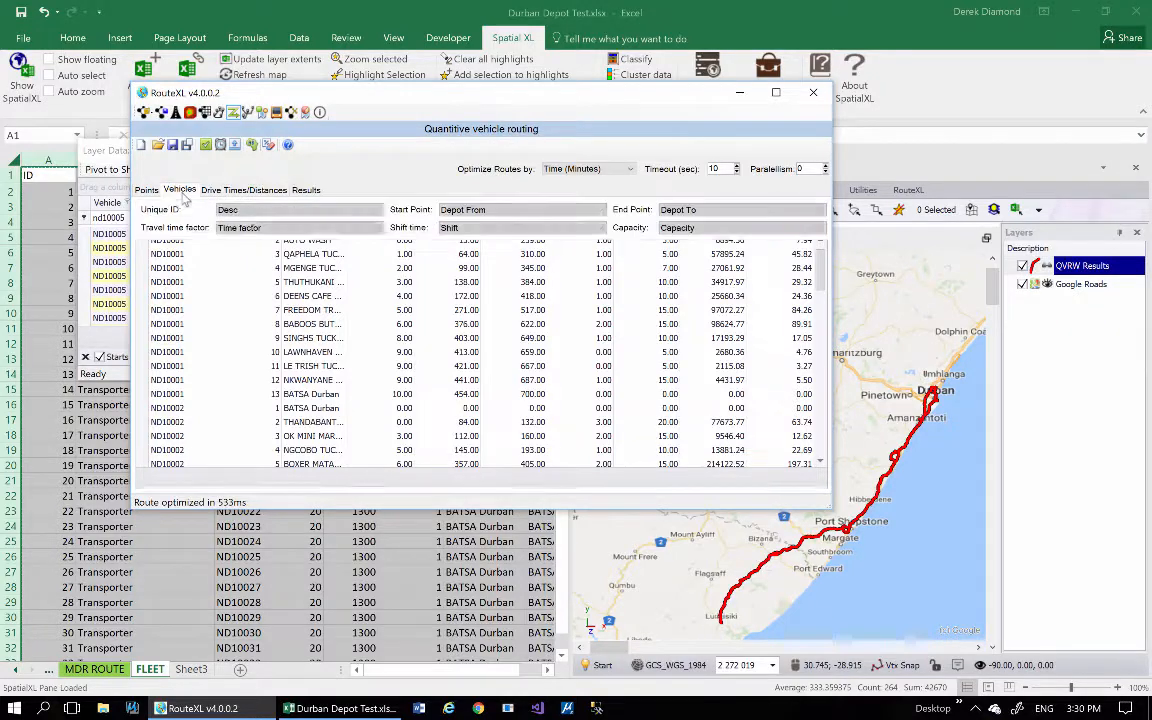
{"action": "left_click", "coordinate": [548, 282]}
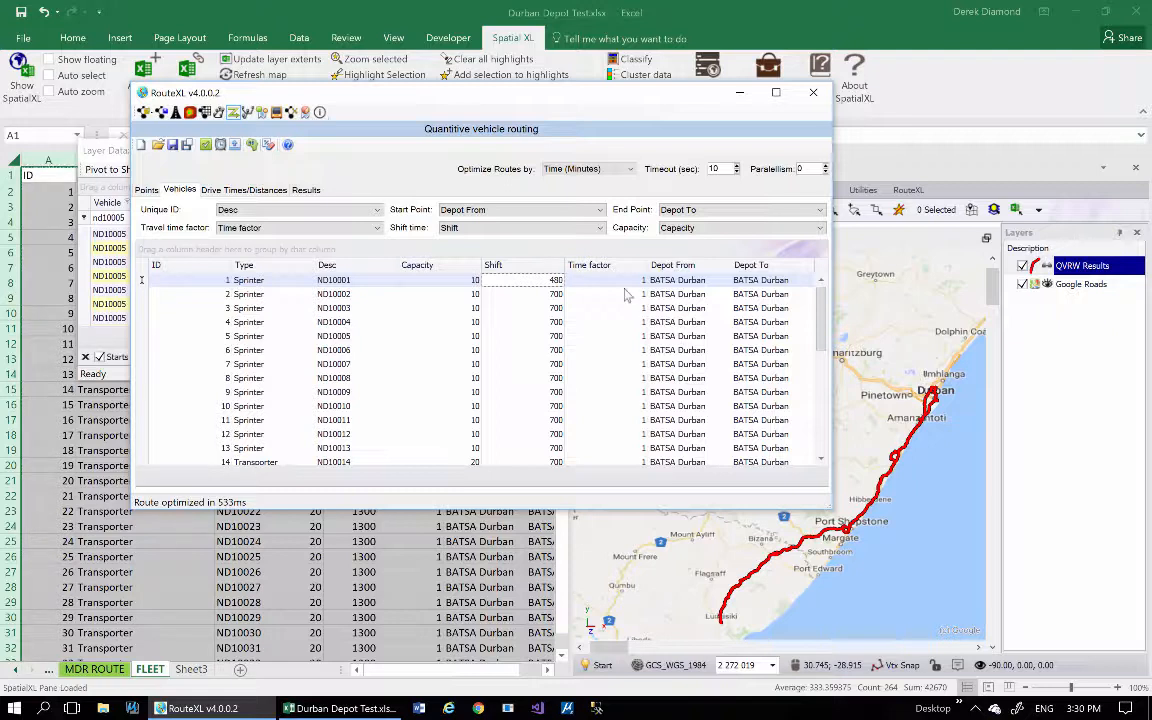
{"action": "left_click", "coordinate": [538, 296]}
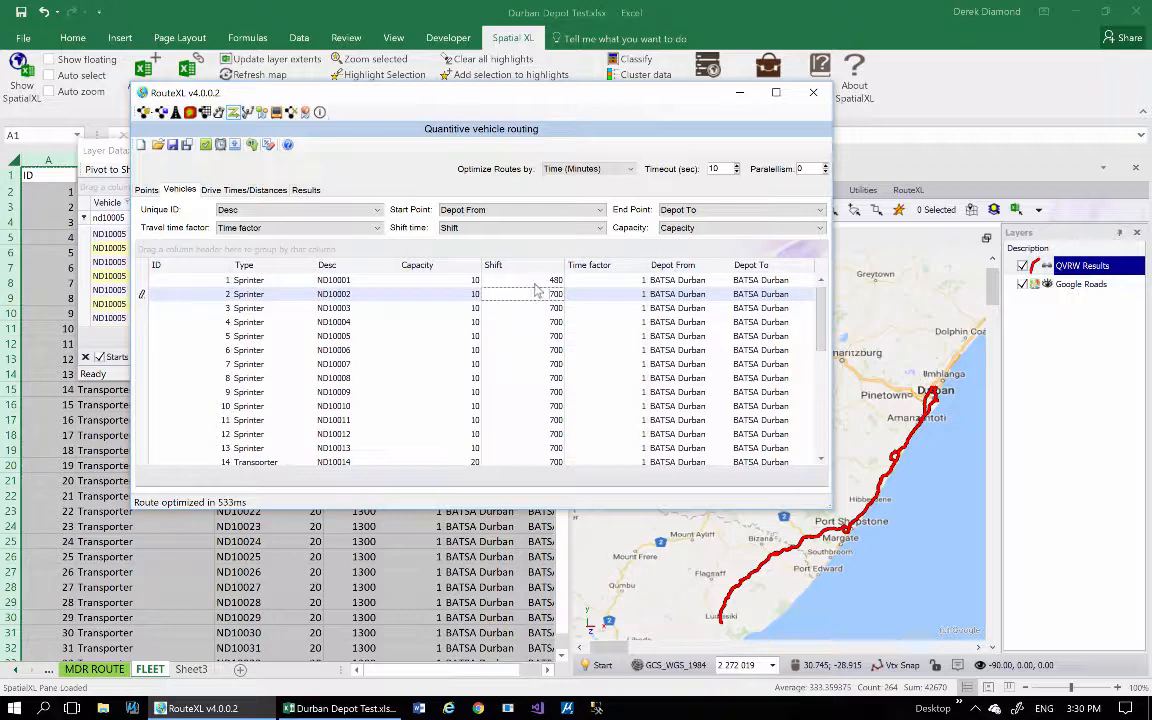
{"action": "right_click", "coordinate": [536, 281]}
{"action": "left_click", "coordinate": [570, 287]}
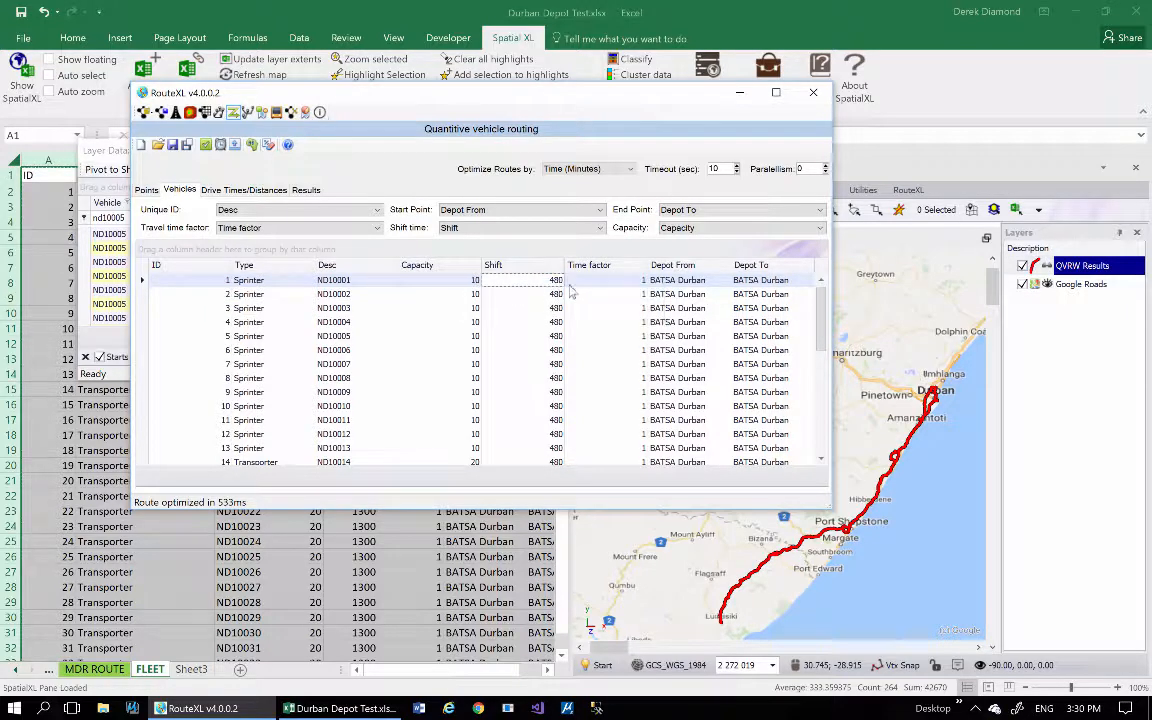
{"action": "left_click", "coordinate": [235, 146]}
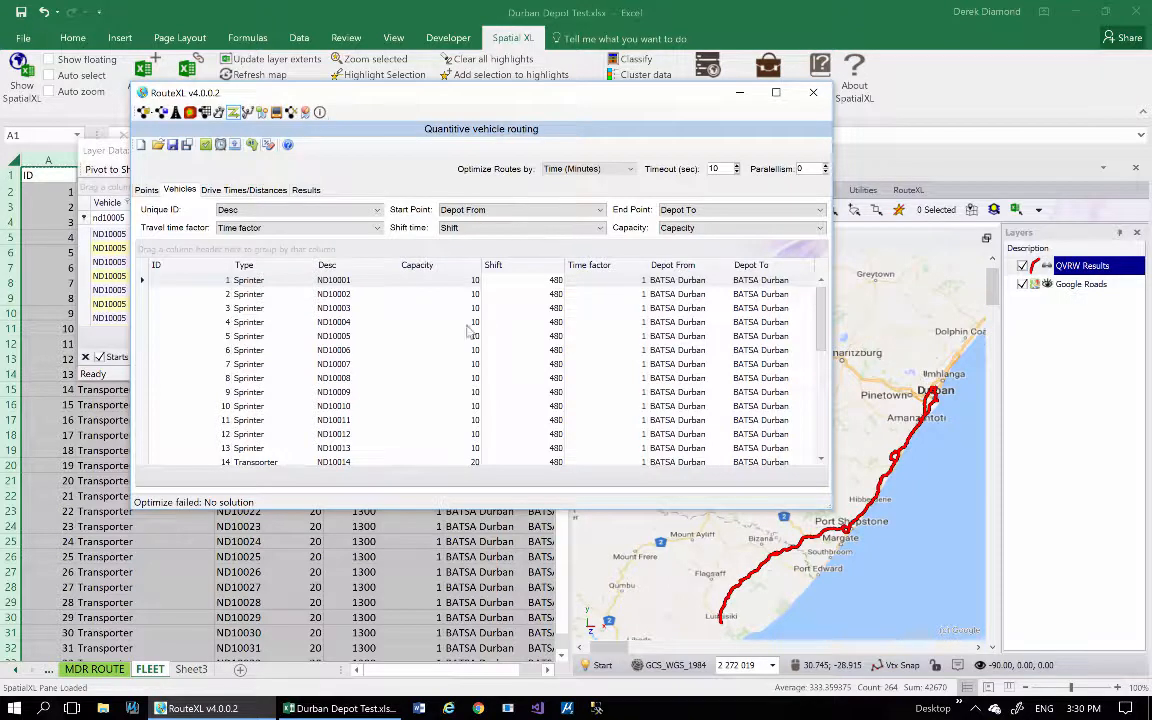
Set the Shift time back to 700 for ND10001, apply it to all vehicles, and optimize the routing problem.
{"action": "left_click", "coordinate": [546, 283]}
{"action": "left_click", "coordinate": [541, 286]}
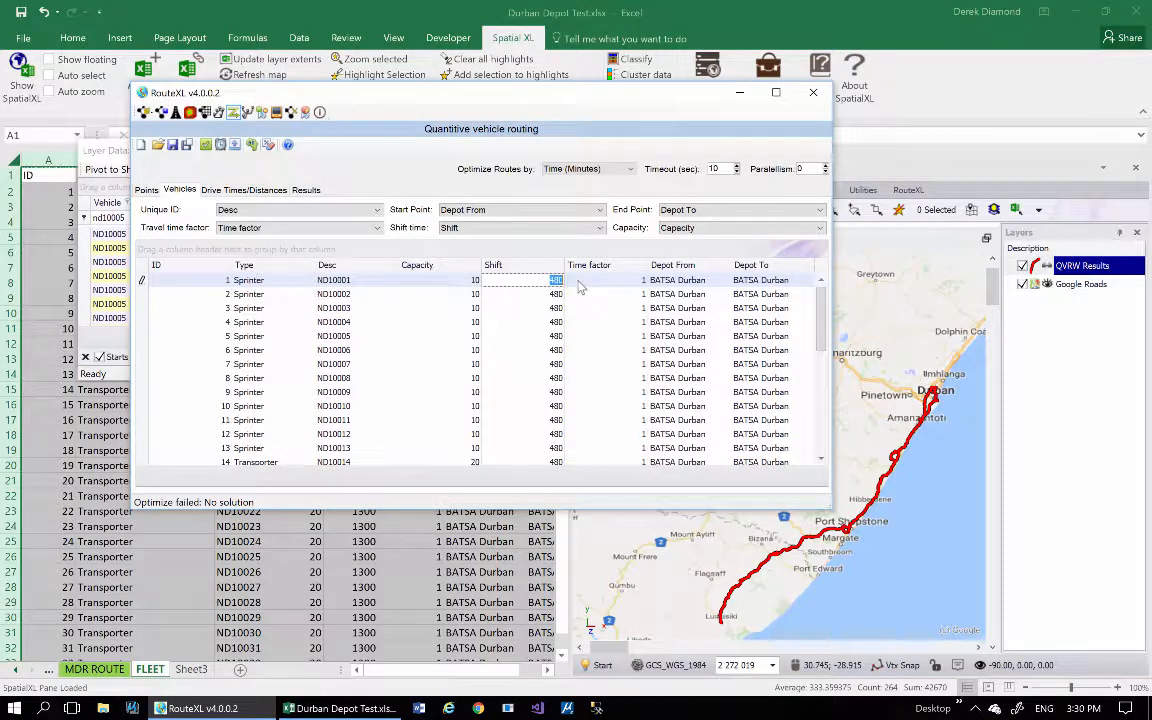
{"action": "type", "text": "700"}
{"action": "left_click", "coordinate": [543, 295]}
{"action": "left_click", "coordinate": [545, 281]}
{"action": "right_click", "coordinate": [544, 282]}
{"action": "key", "text": "Escape"}
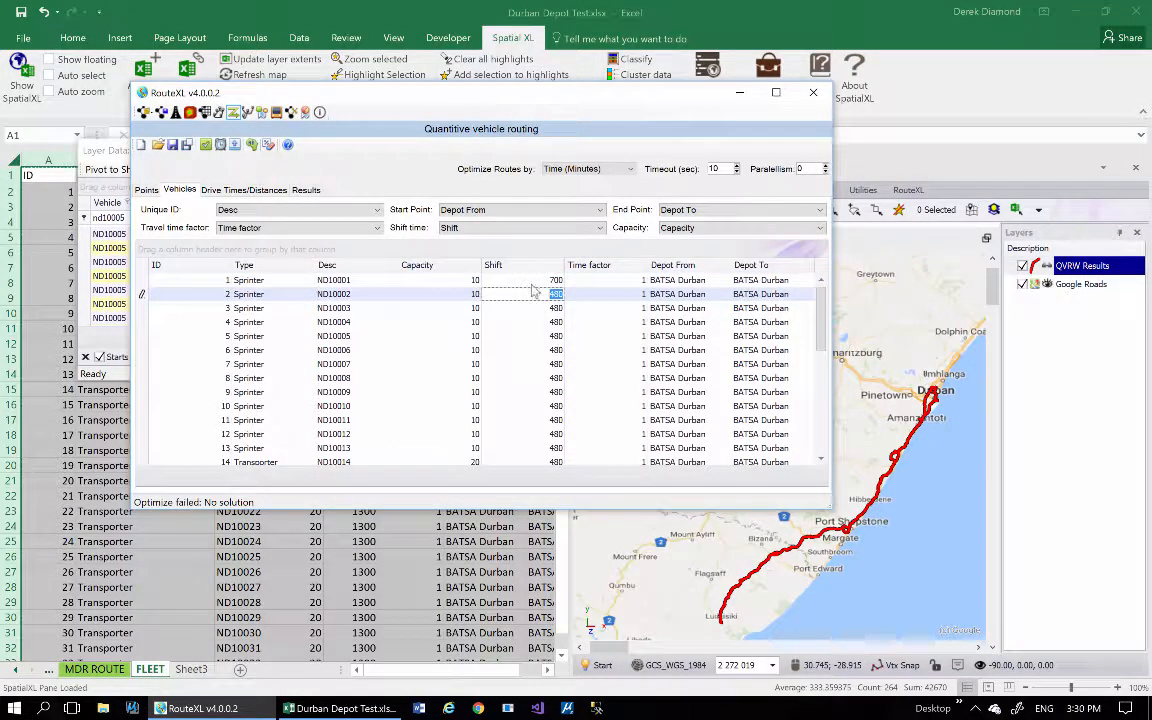
{"action": "right_click", "coordinate": [530, 282]}
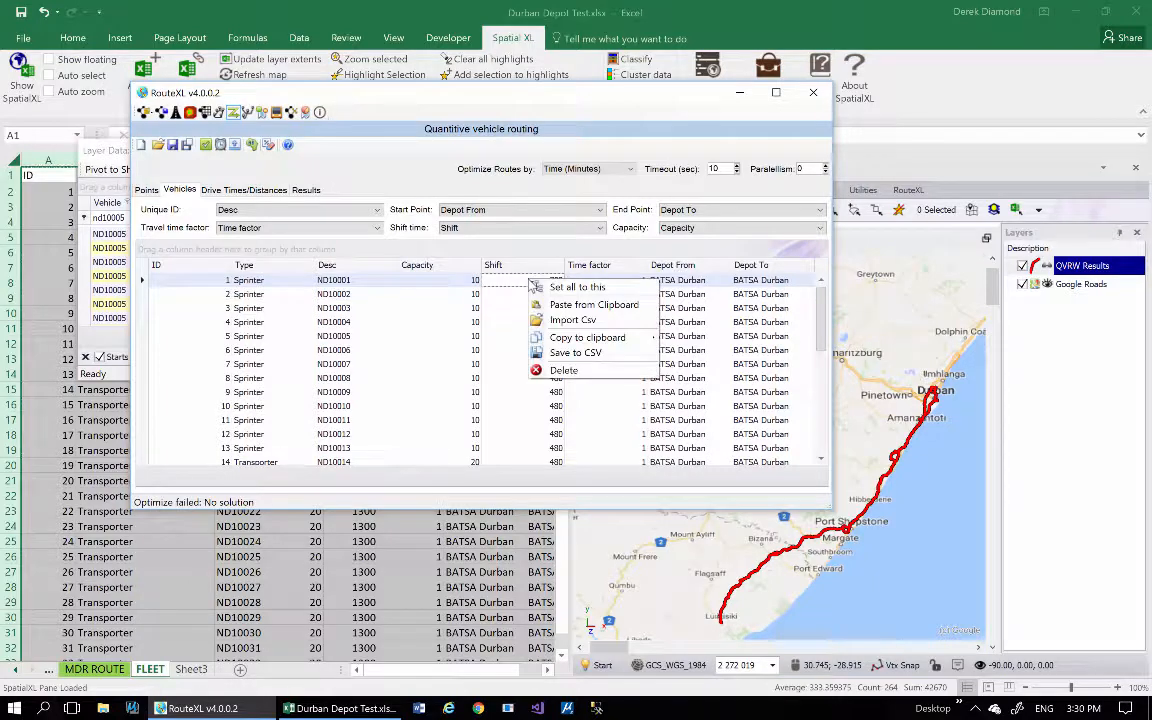
{"action": "left_click", "coordinate": [579, 288]}
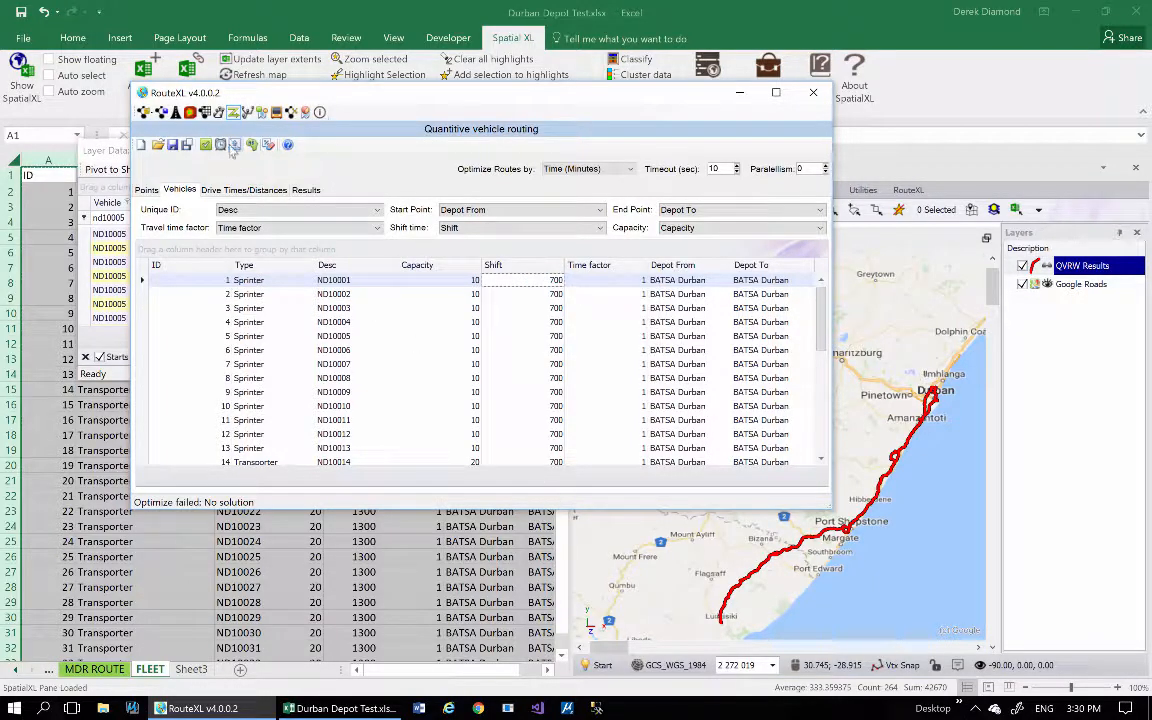
{"action": "left_click", "coordinate": [233, 146]}
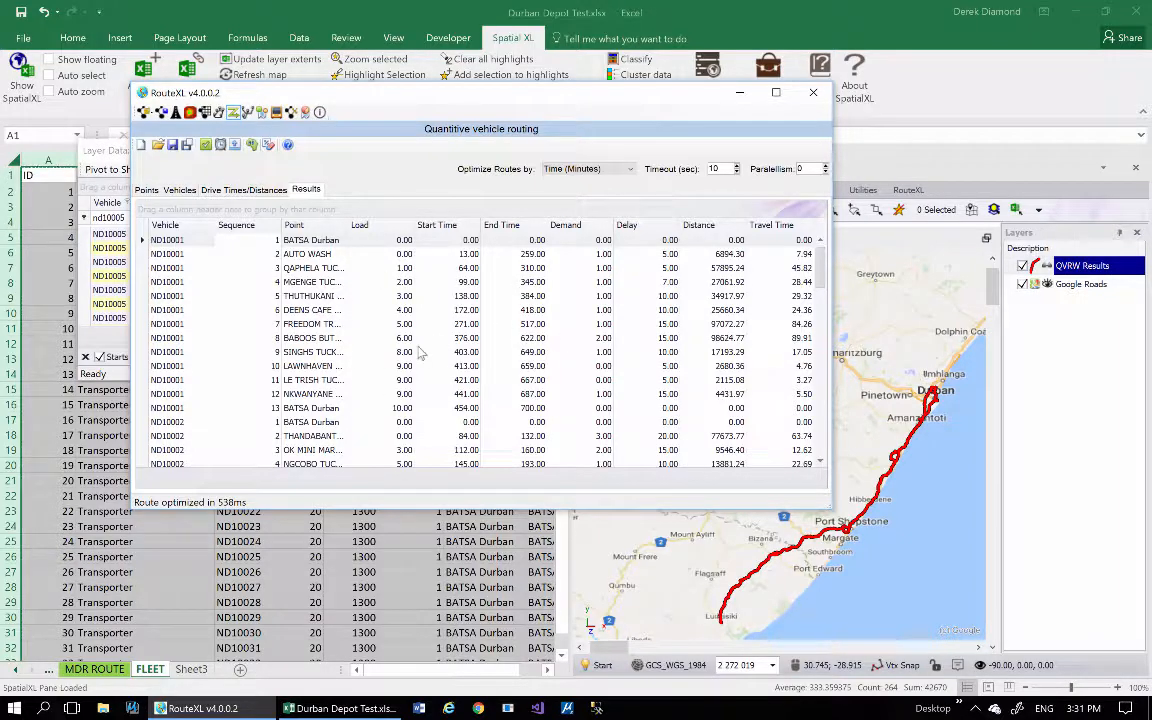
Remove the old QVRW Results layer from the map without saving its changes.
{"action": "right_click", "coordinate": [1078, 270]}
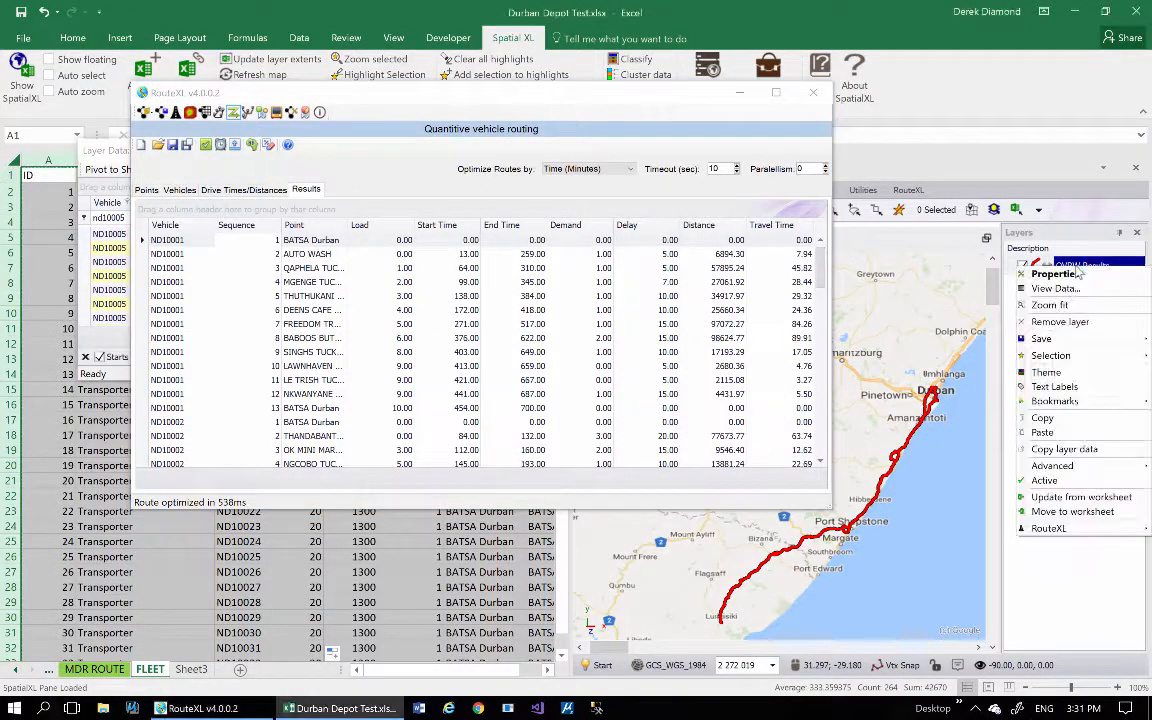
{"action": "left_click", "coordinate": [1076, 322]}
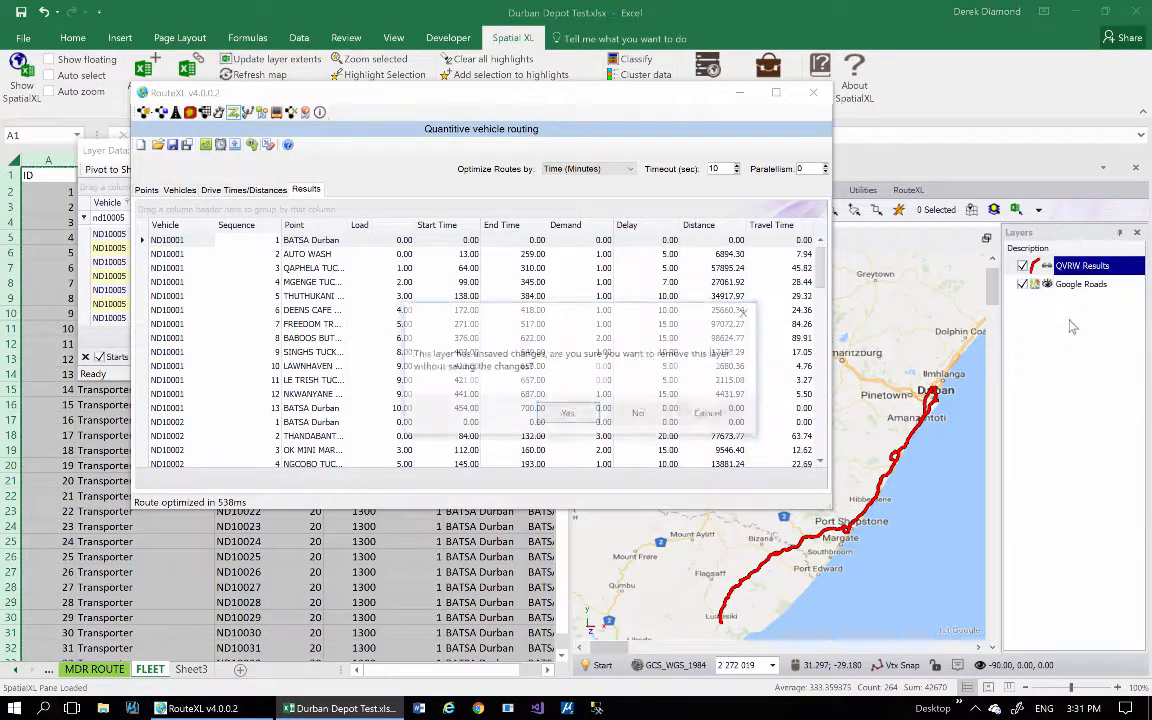
{"action": "left_click", "coordinate": [512, 373]}
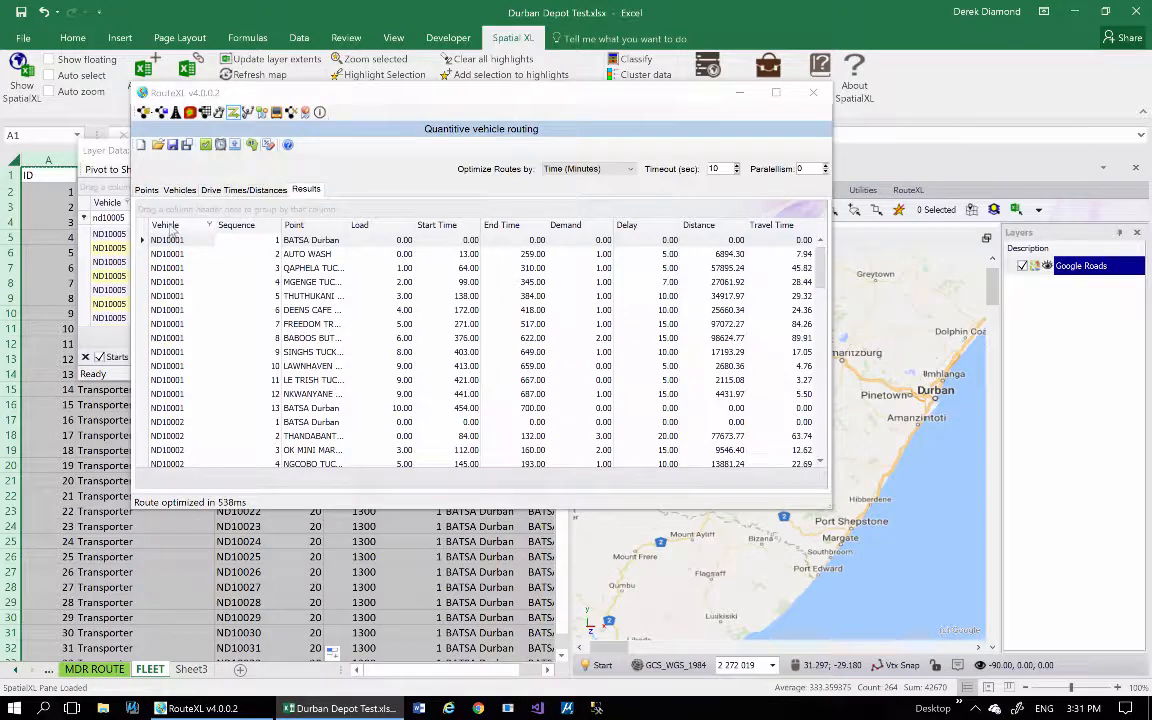
Group the optimized results by Vehicle and export the solution to graphics as a new map layer.
{"action": "left_click_drag", "start_coordinate": [169, 226], "coordinate": [206, 212]}
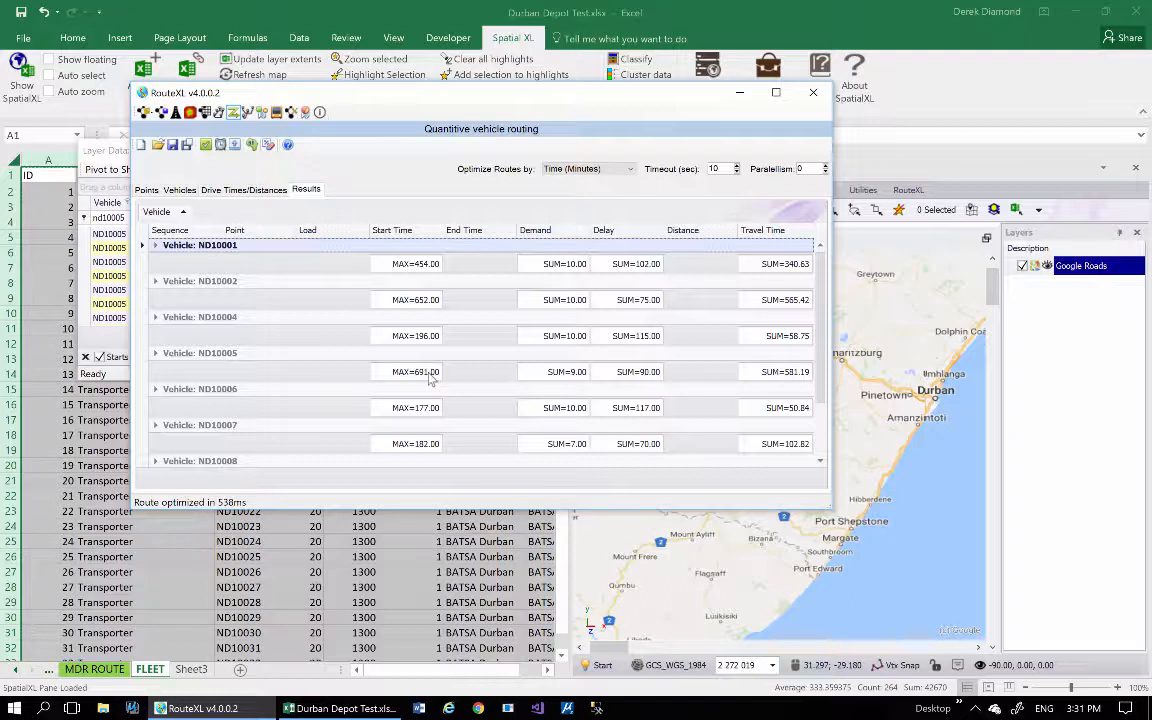
{"action": "left_click", "coordinate": [251, 146]}
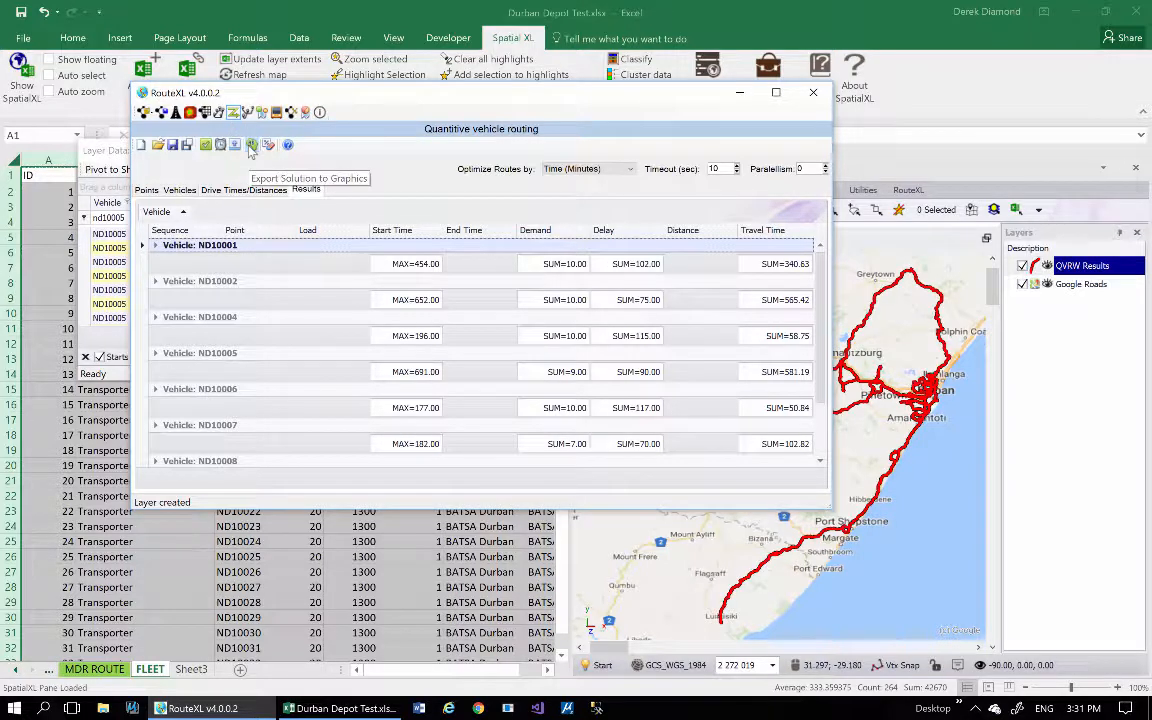
View the data of the new QVRW Results layer and filter the Vehicle column by nd10005.
{"action": "right_click", "coordinate": [1078, 265]}
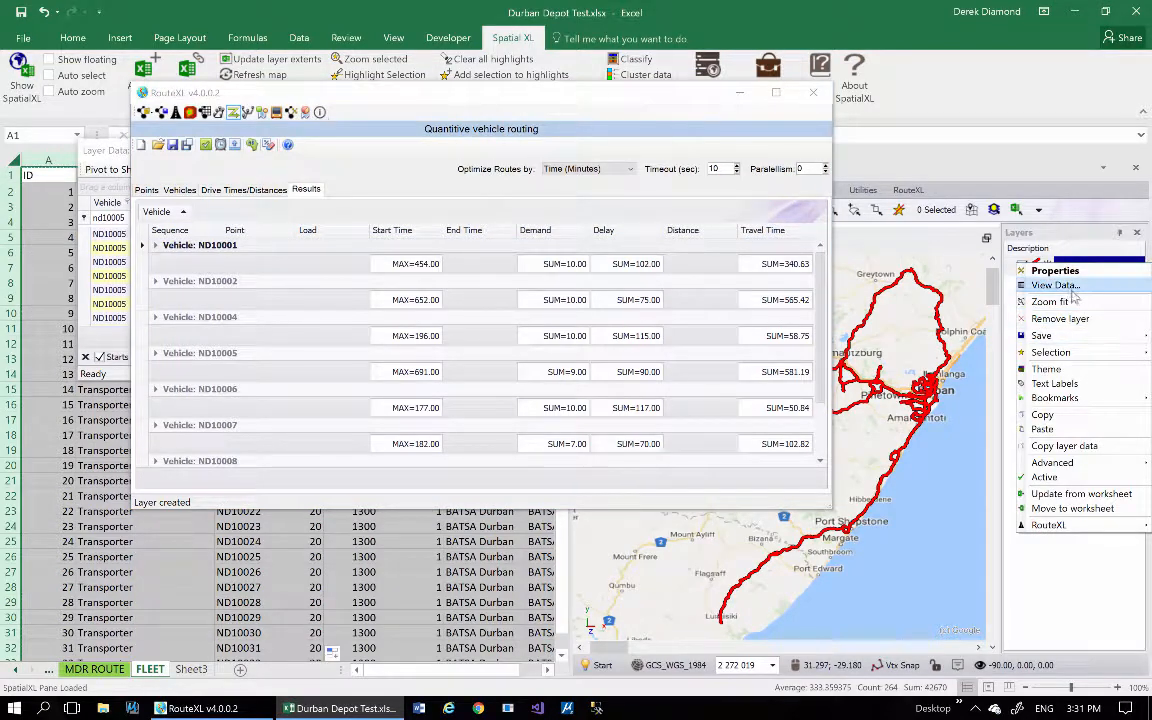
{"action": "left_click", "coordinate": [1058, 285]}
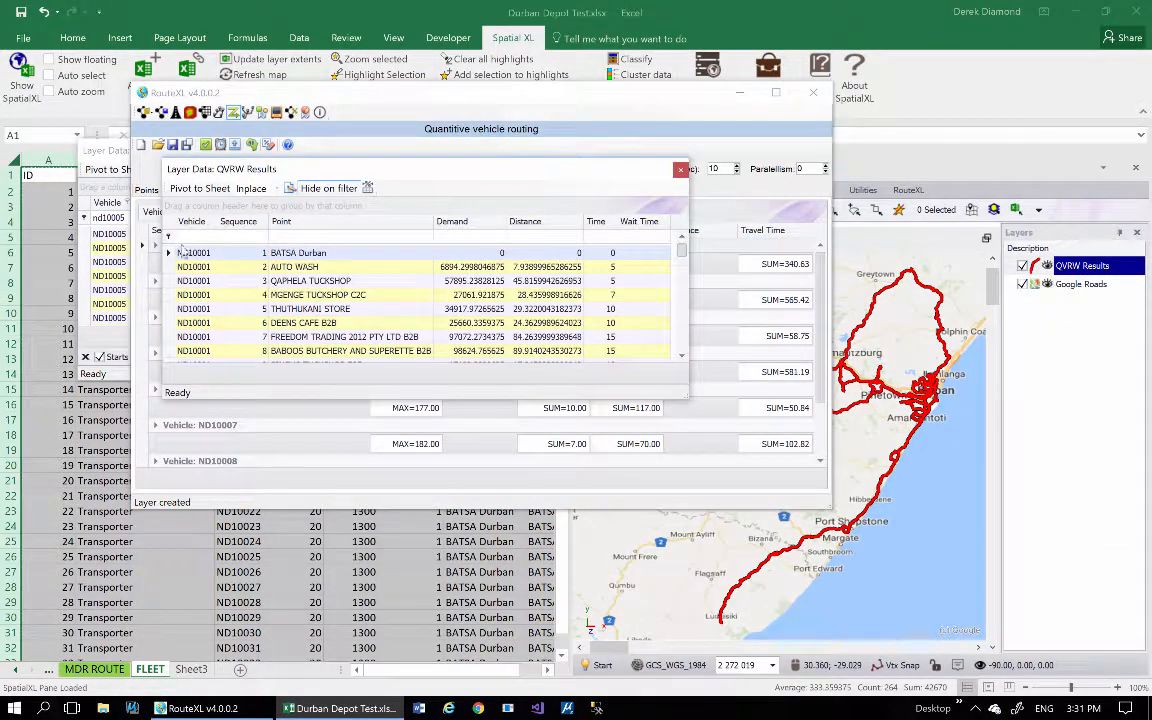
{"action": "left_click", "coordinate": [190, 238]}
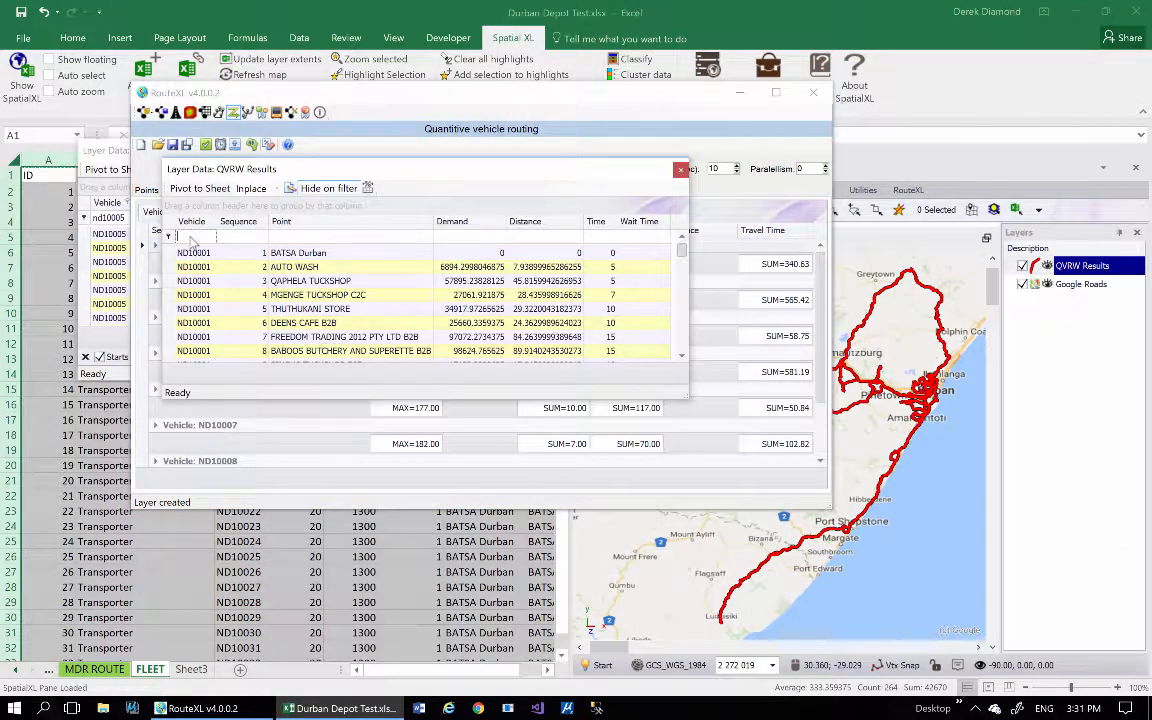
{"action": "type", "text": "nd0005"}
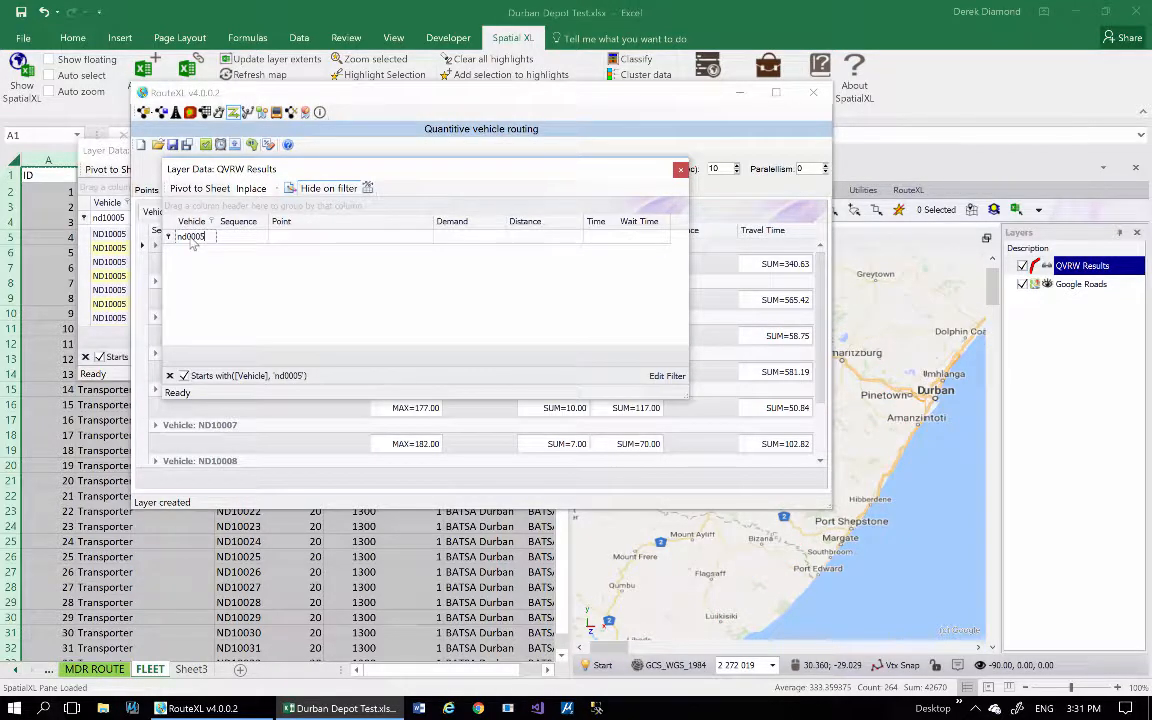
{"action": "key", "text": "BackSpace"}
{"action": "key", "text": "BackSpace"}
{"action": "key", "text": "BackSpace"}
{"action": "key", "text": "BackSpace"}
{"action": "key", "text": "BackSpace"}
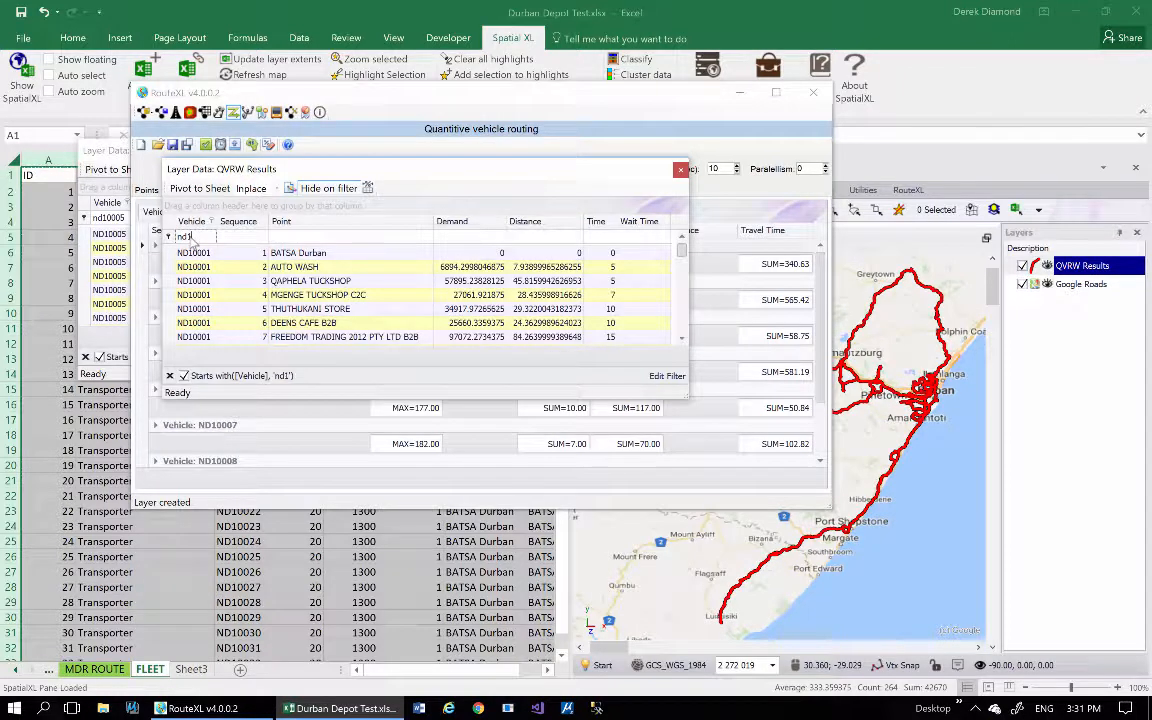
{"action": "type", "text": "d10005"}
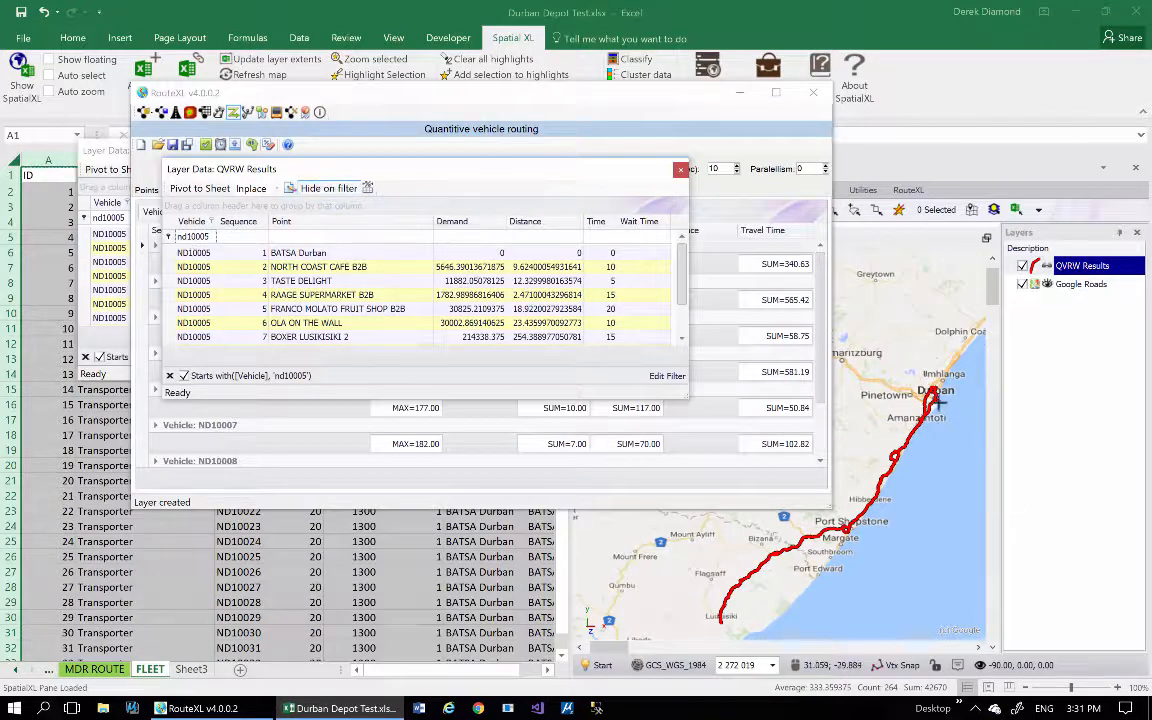
Move and widen the layer data window, examine the stops and times of vehicle ND10005, and close it.
{"action": "left_click_drag", "start_coordinate": [545, 163], "coordinate": [487, 129]}
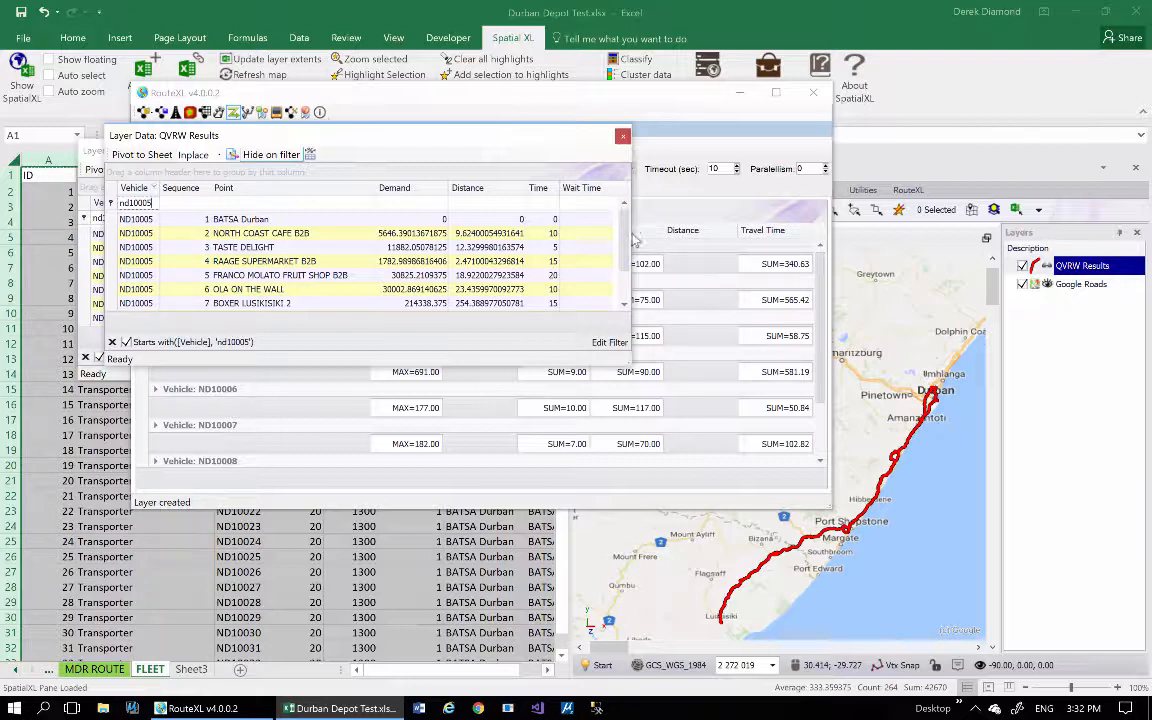
{"action": "left_click_drag", "start_coordinate": [633, 238], "coordinate": [771, 233]}
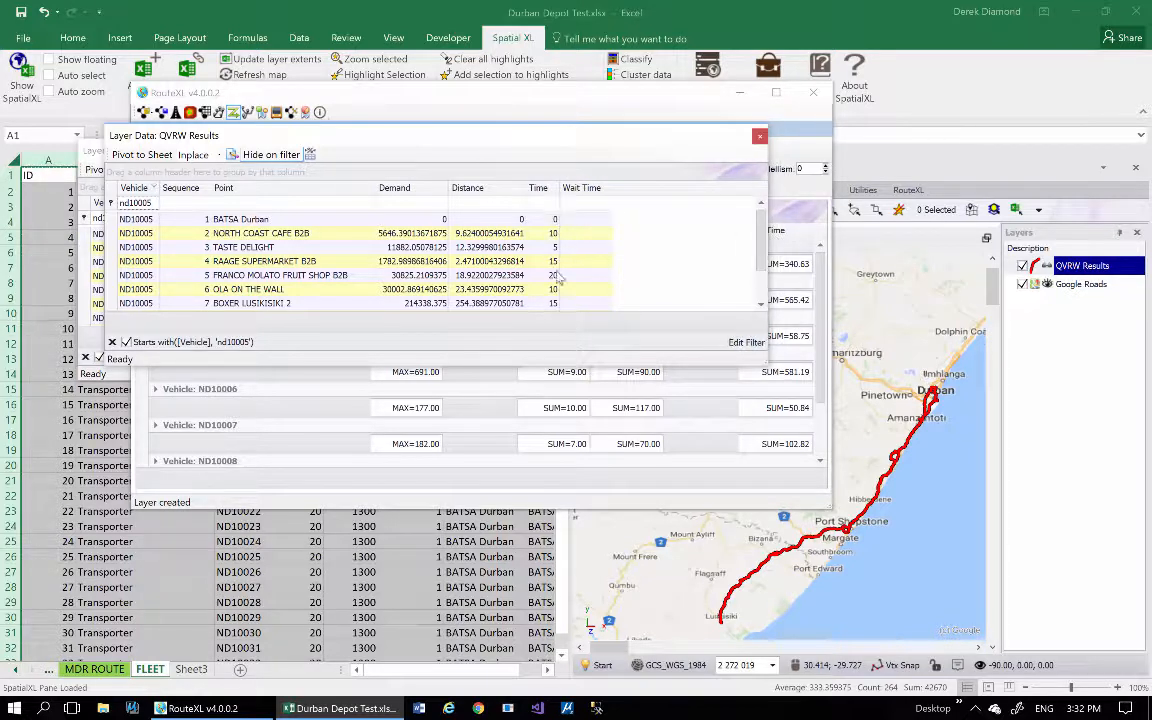
{"action": "left_click_drag", "start_coordinate": [757, 250], "coordinate": [754, 277]}
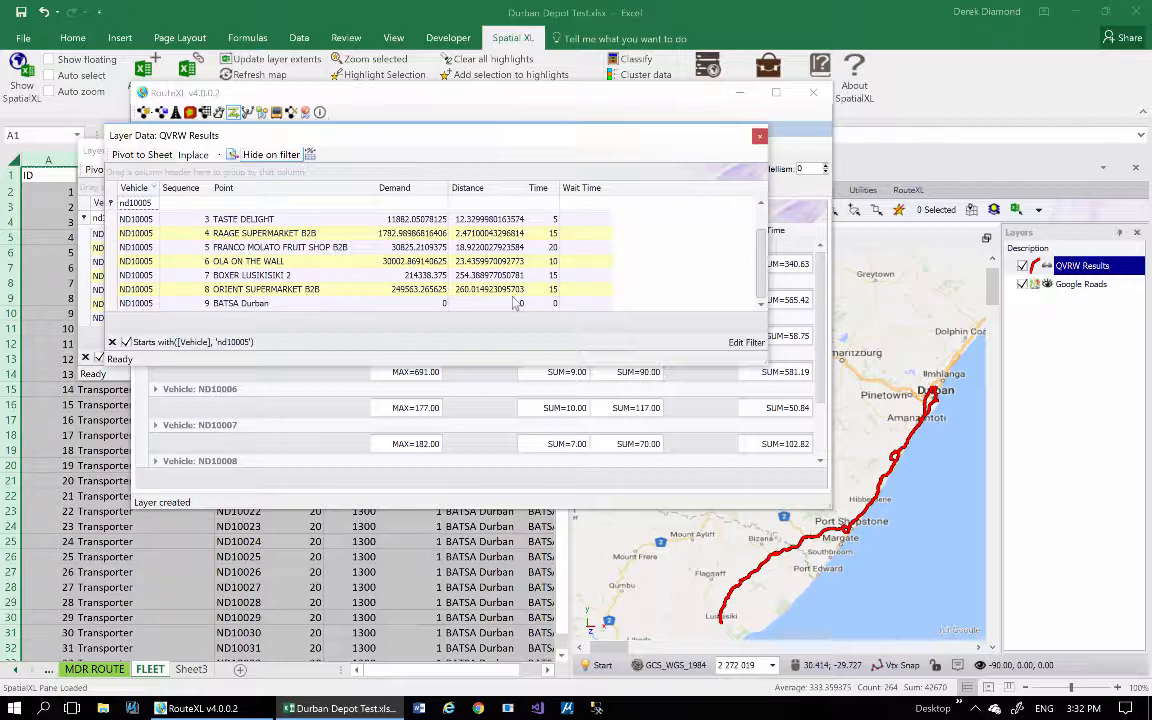
{"action": "left_click", "coordinate": [759, 137]}
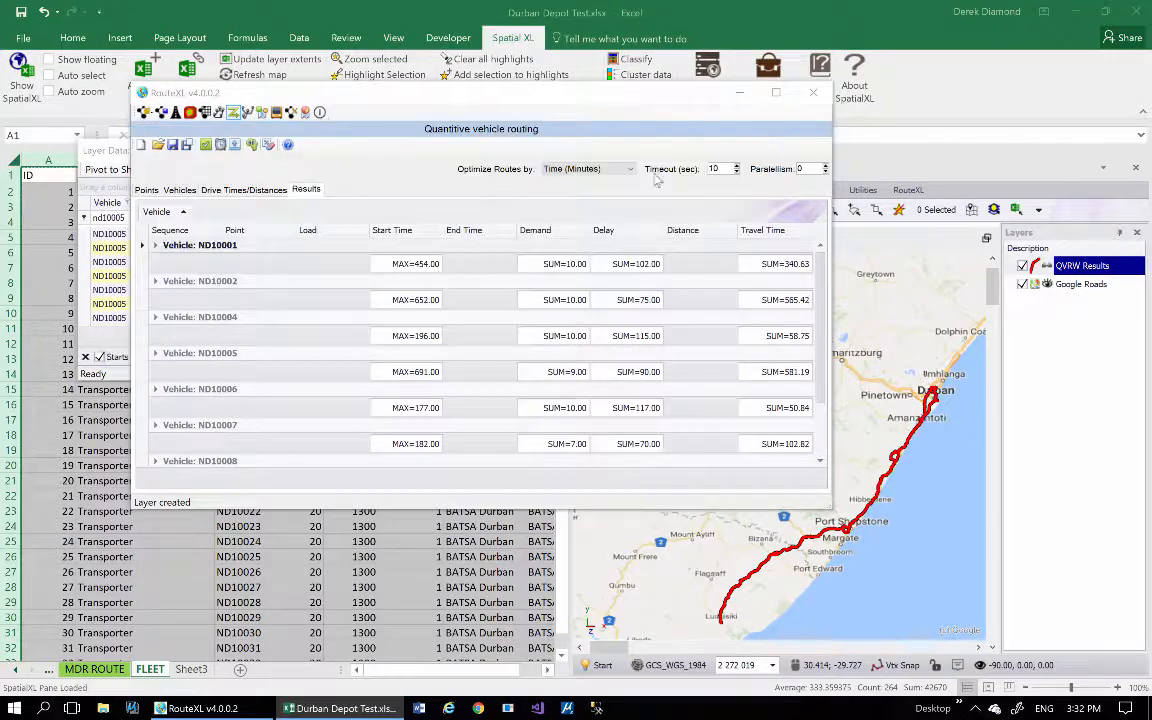
Switch to the Calculate Route tool and pick a start point near Lusikisiki and an end point at Durban on the map.
{"action": "left_click", "coordinate": [176, 113]}
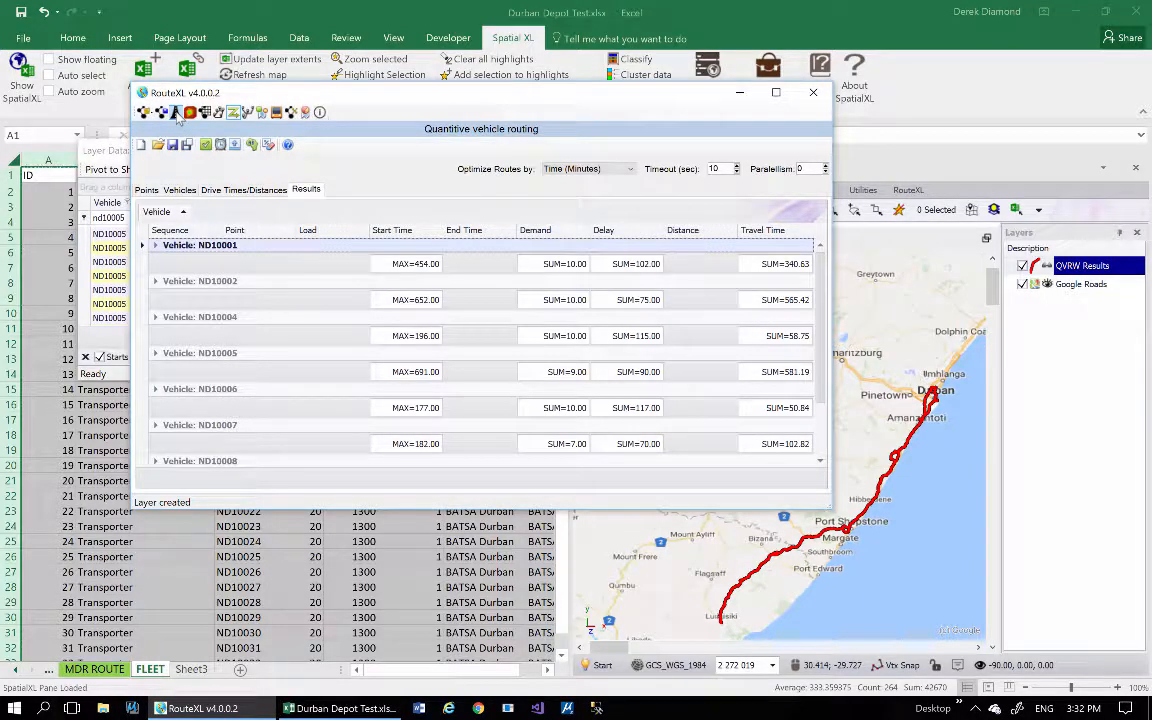
{"action": "left_click", "coordinate": [177, 115]}
{"action": "left_click_drag", "start_coordinate": [305, 98], "coordinate": [229, 78]}
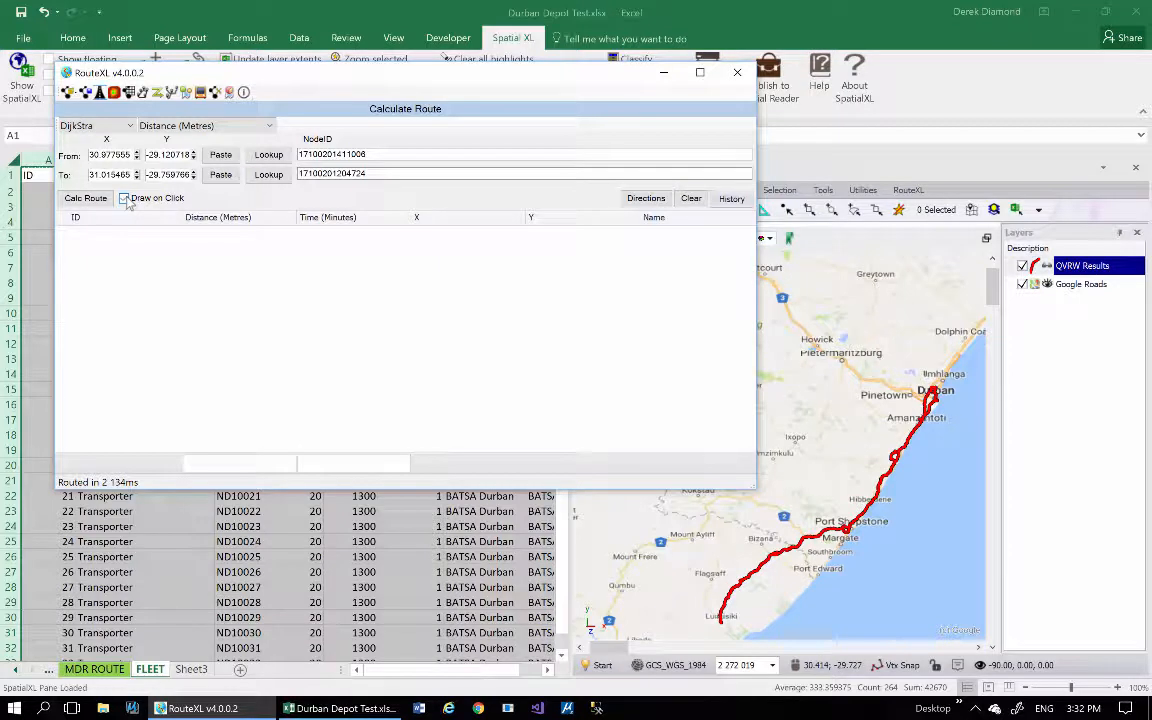
{"action": "left_click", "coordinate": [727, 628]}
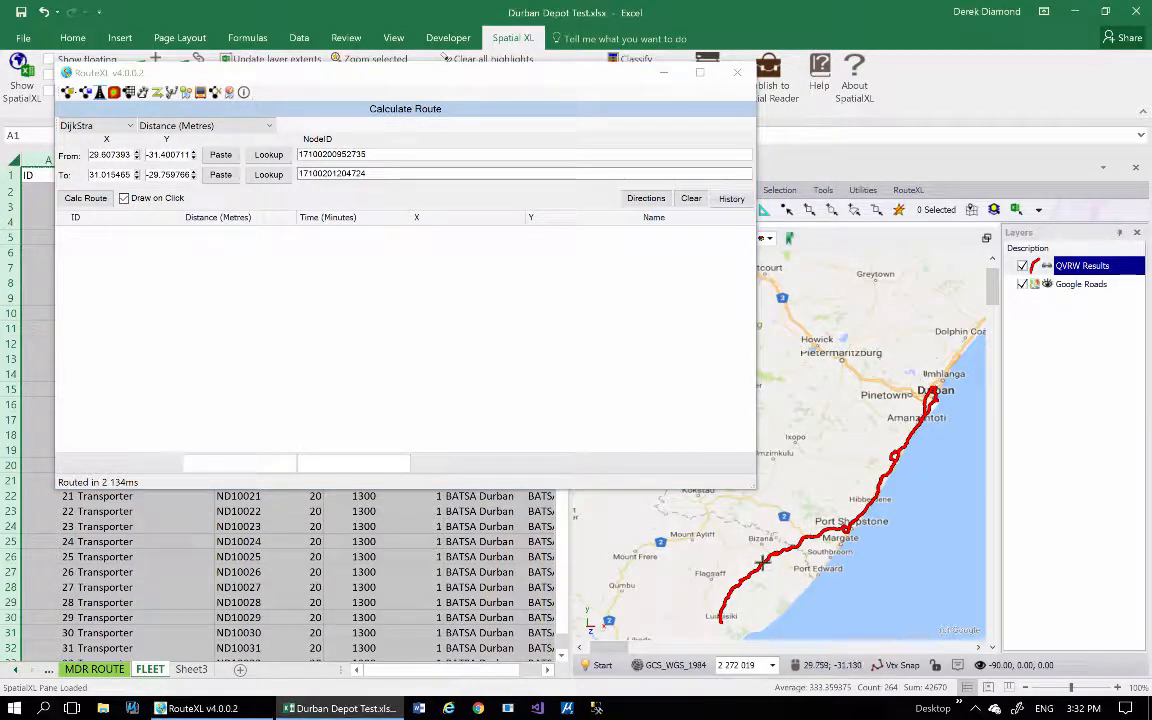
{"action": "left_click", "coordinate": [934, 387]}
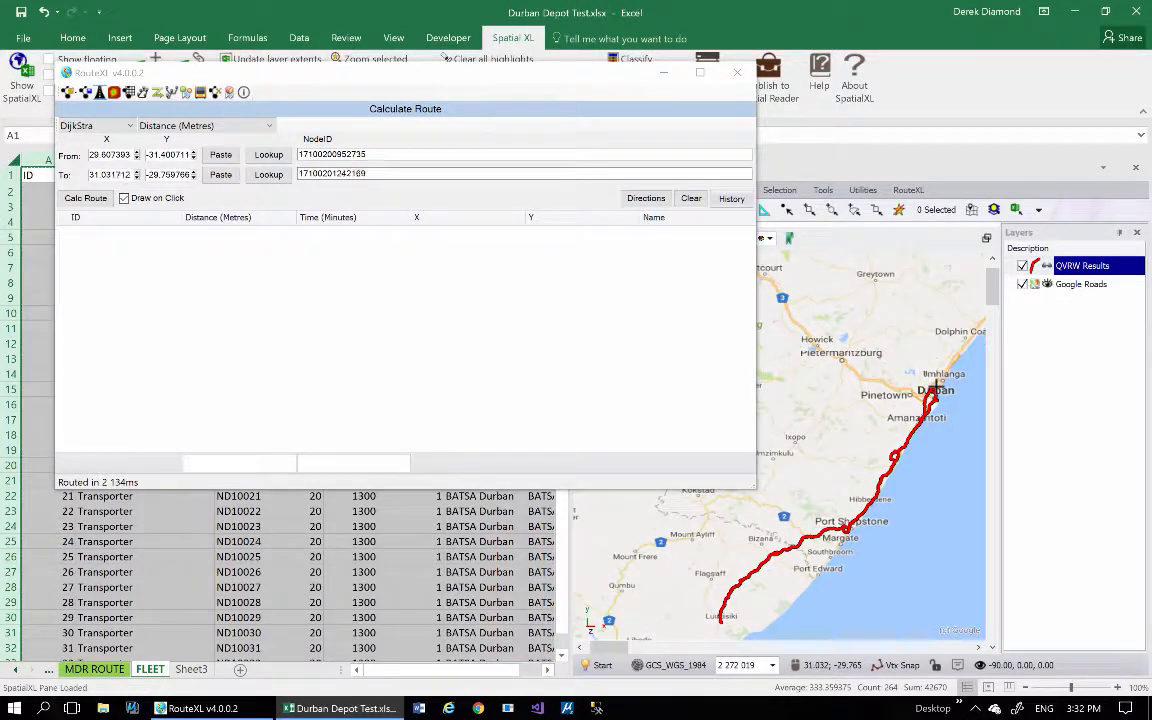